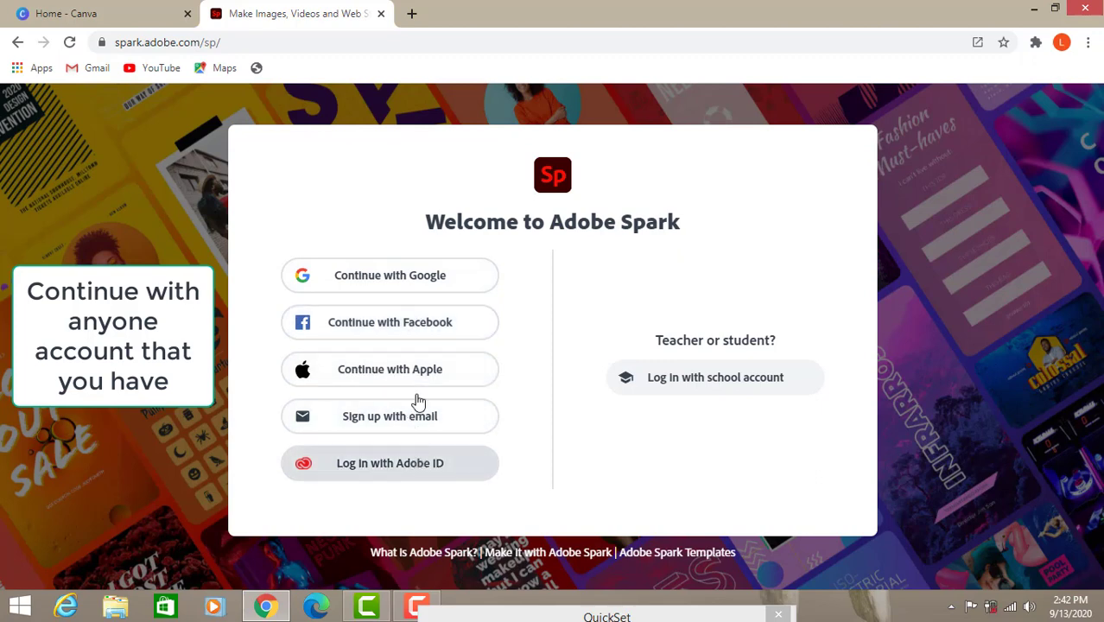
Sign in to Adobe Spark with a Google account.
click(392, 283)
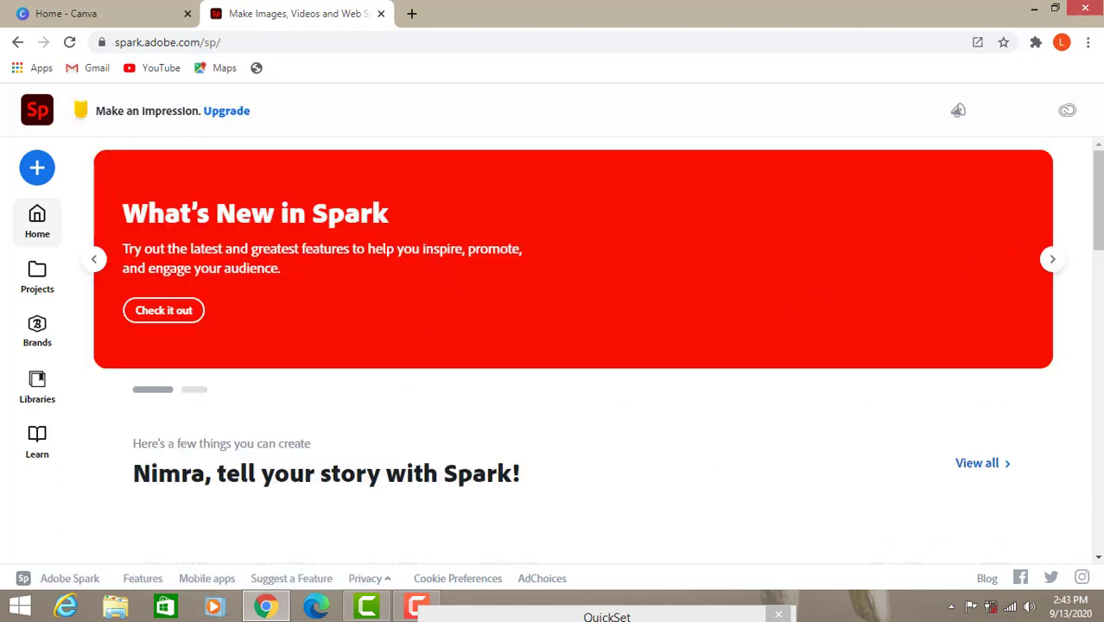
Look through the home page's project types and the "Start from a beautiful template" section.
scroll(1099, 203, down, 2)
scroll(1099, 203, up, 2)
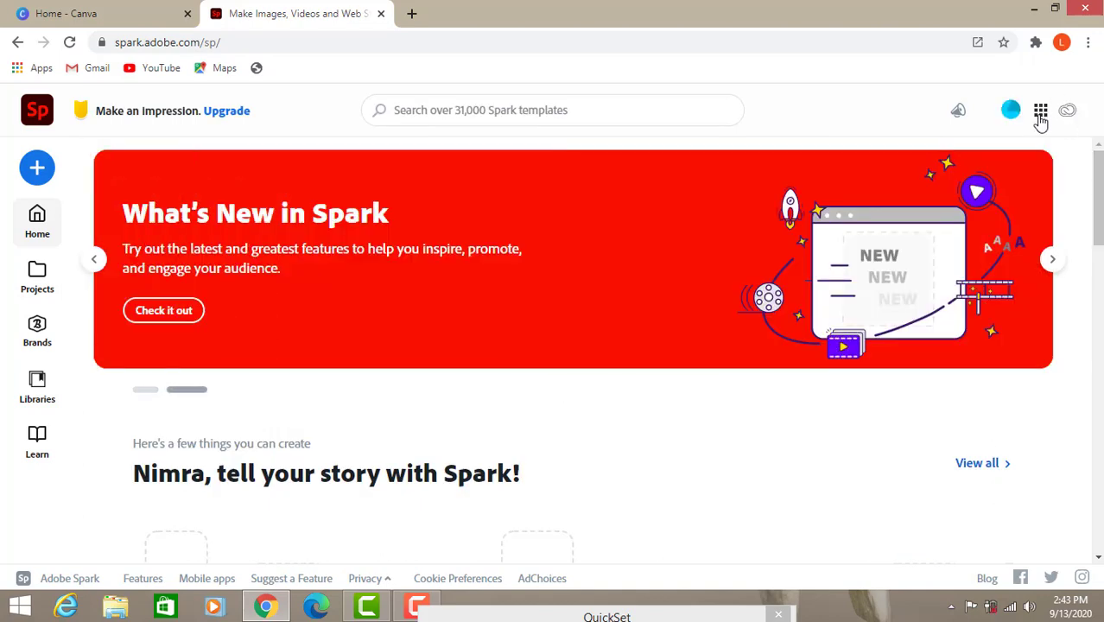
drag(1098, 203, 1098, 324)
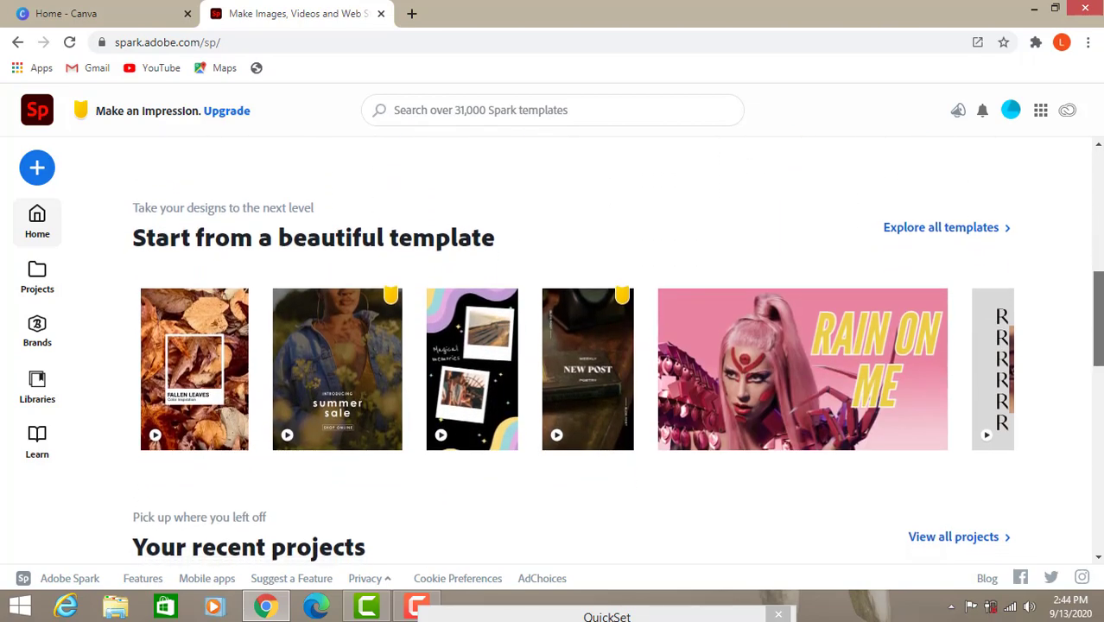
click(1100, 252)
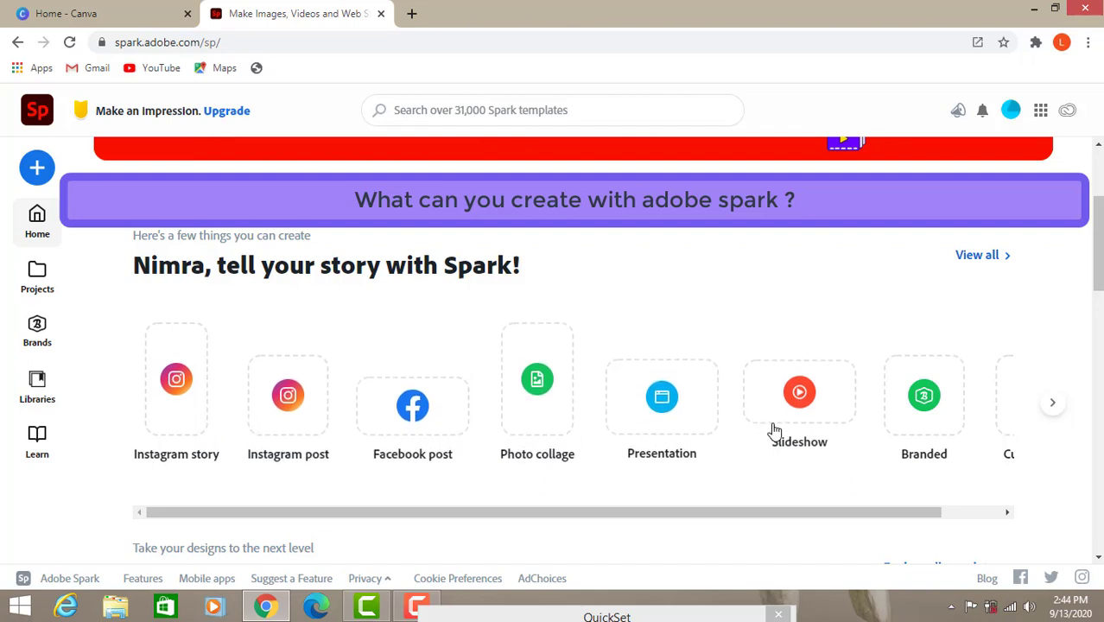
click(1053, 406)
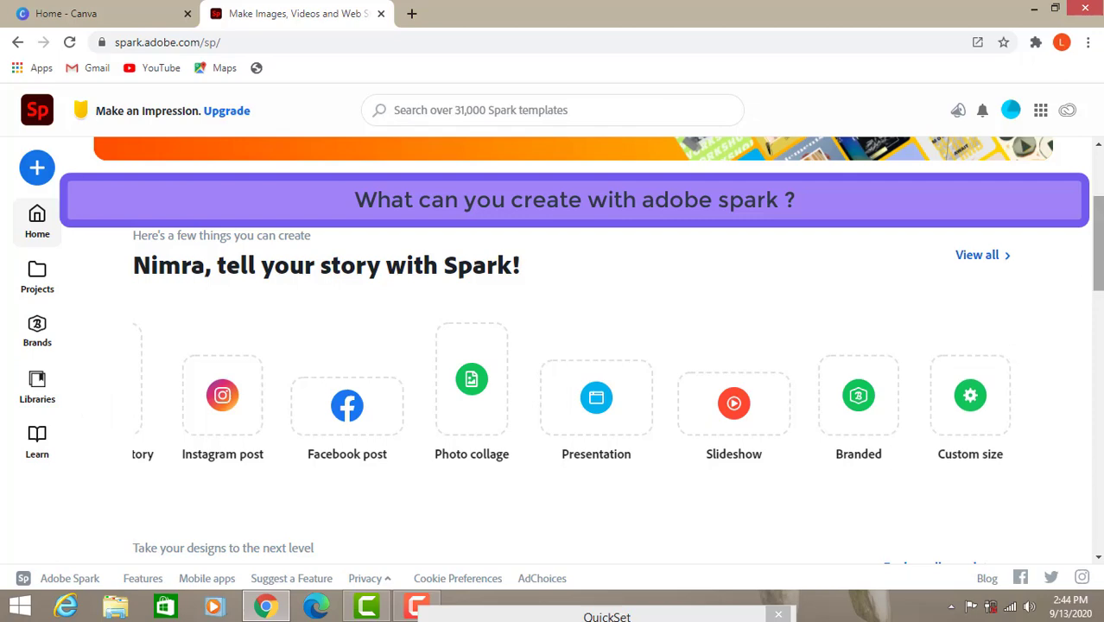
scroll(1097, 285, down, 4)
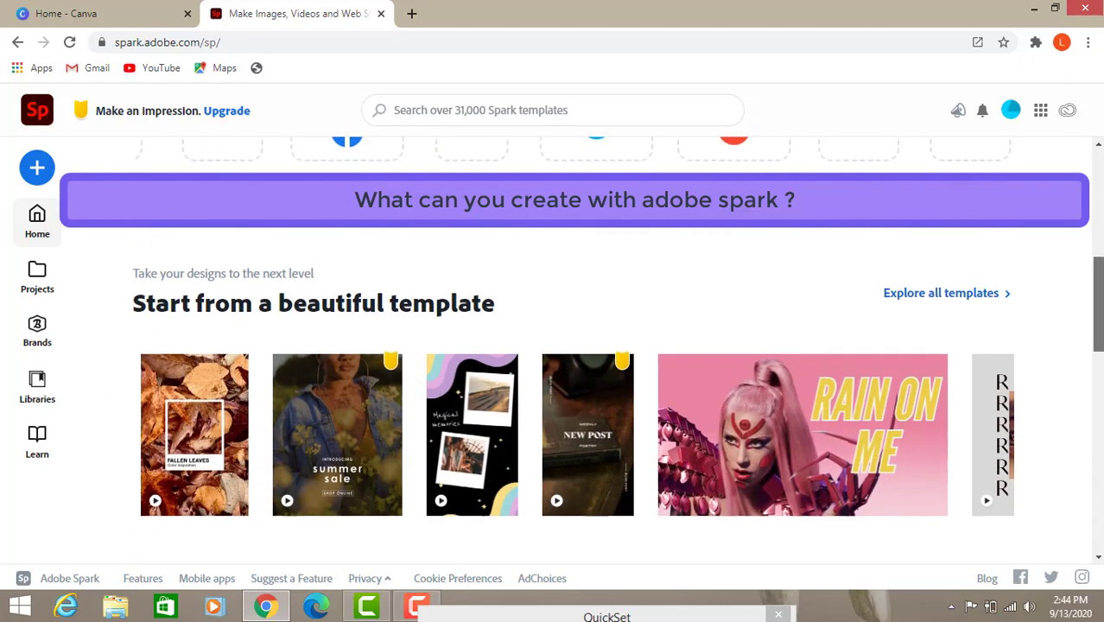
drag(1098, 315, 1099, 335)
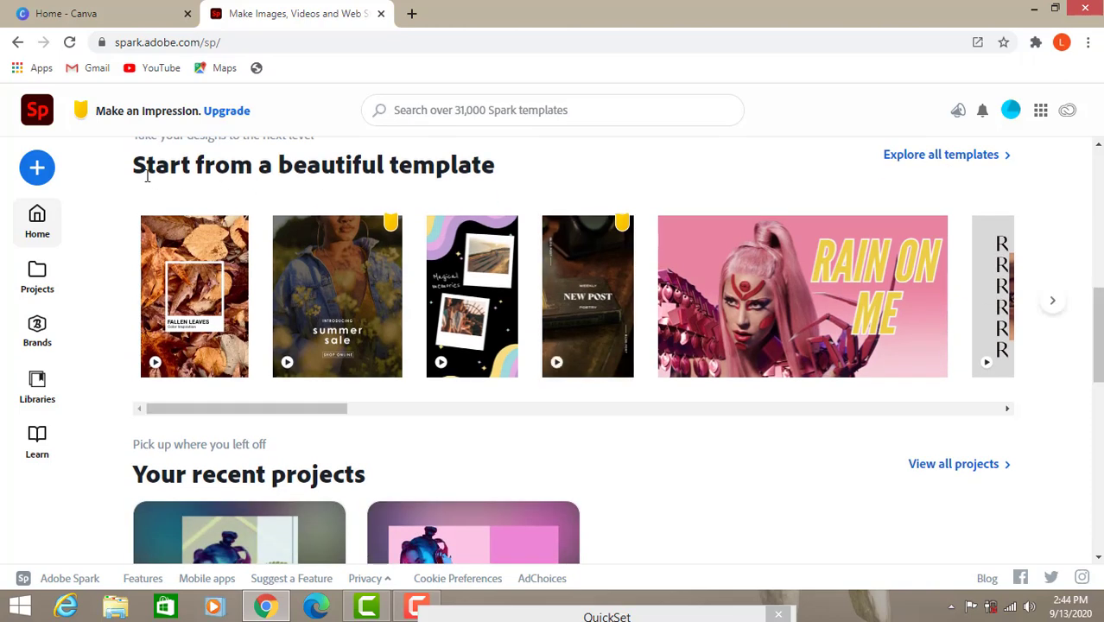
drag(140, 173, 491, 179)
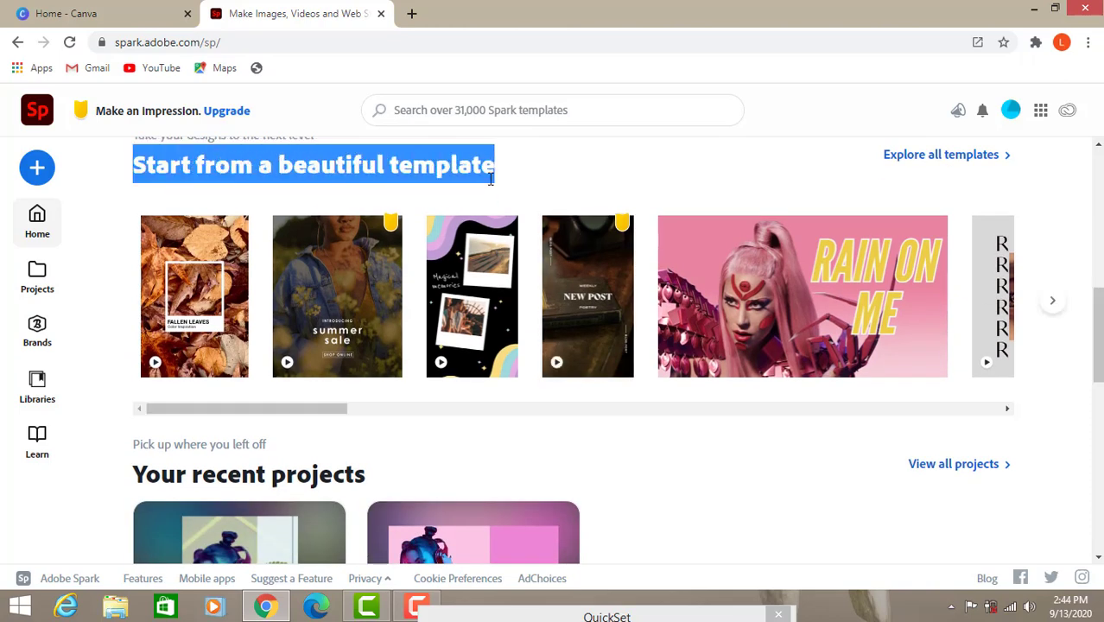
click(581, 181)
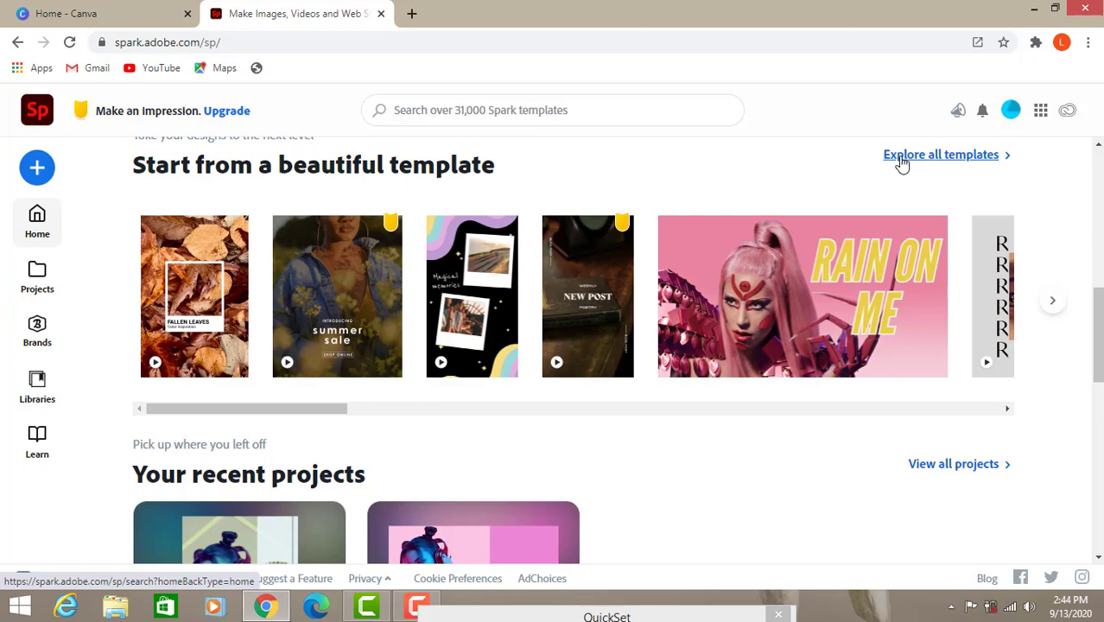
Browse the full template collection and open the "A+ Ramen" template for editing.
click(926, 164)
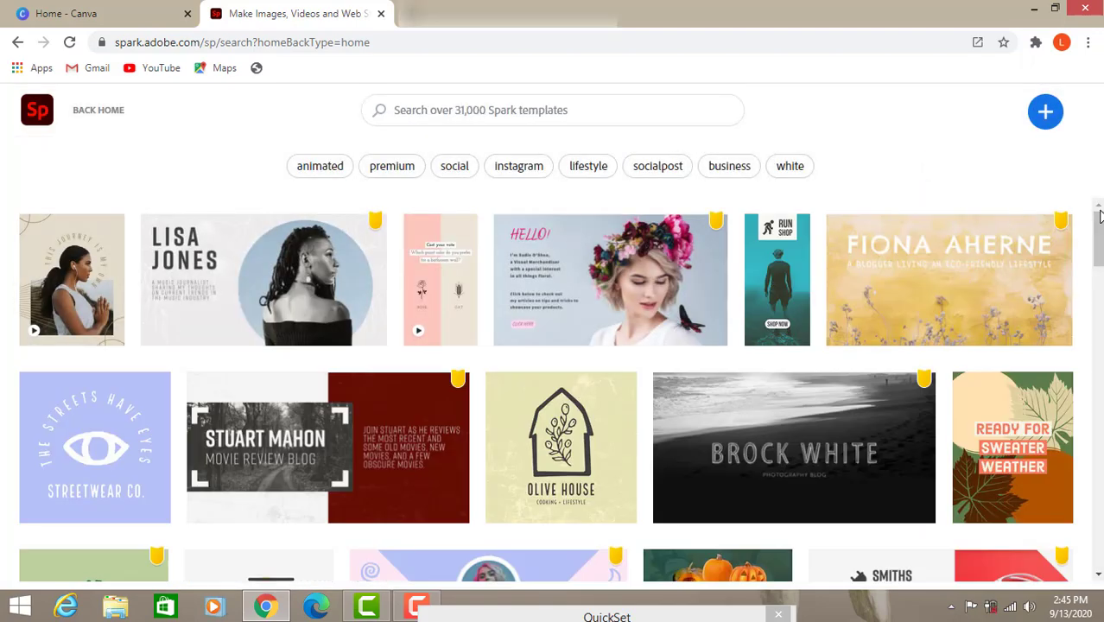
drag(1097, 239, 1098, 365)
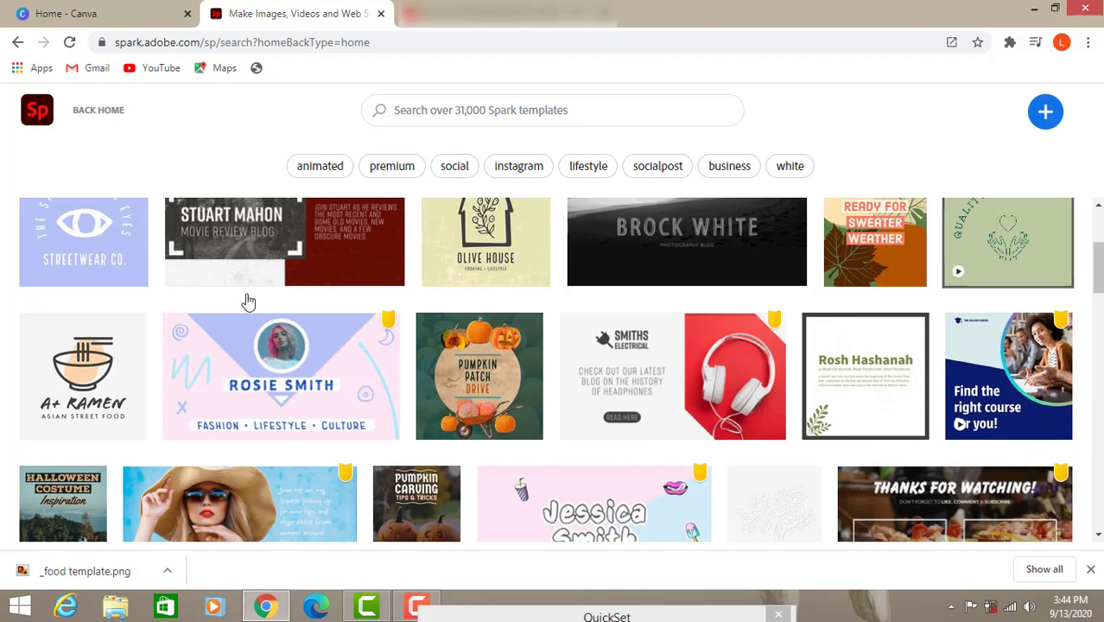
click(80, 373)
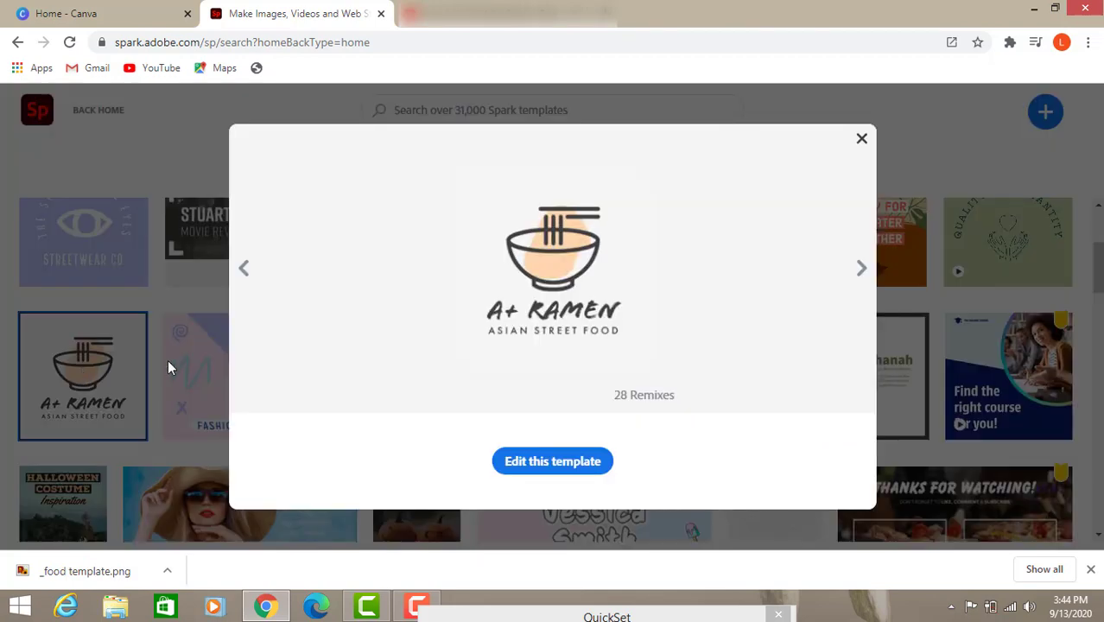
click(551, 467)
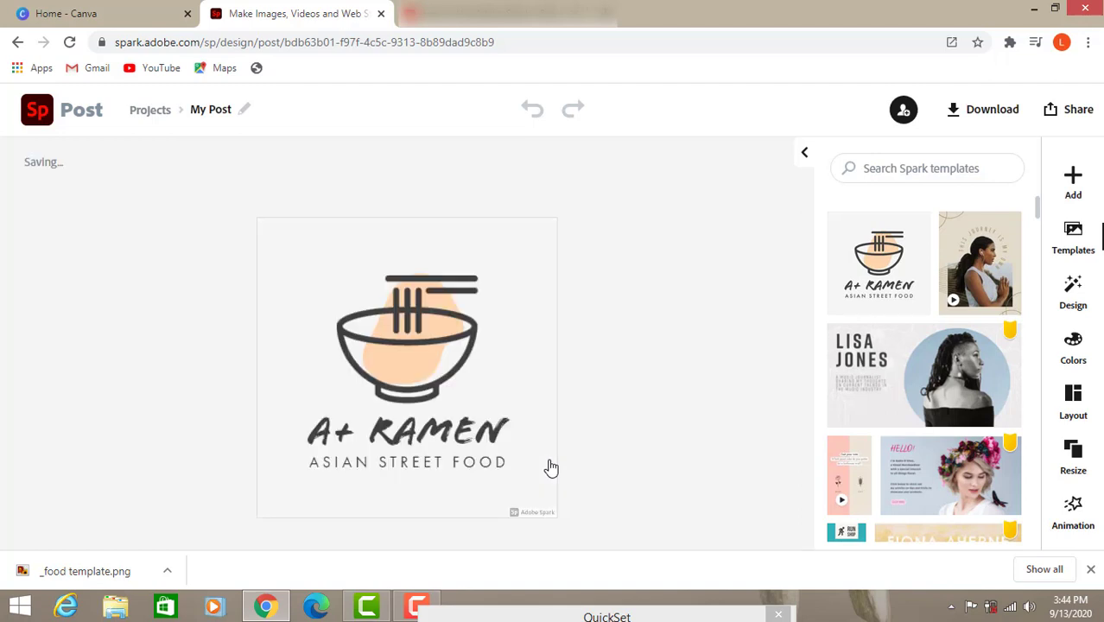
Replace the logo's main title "A+ Ramen" with "foodie point".
click(422, 432)
double_click(419, 430)
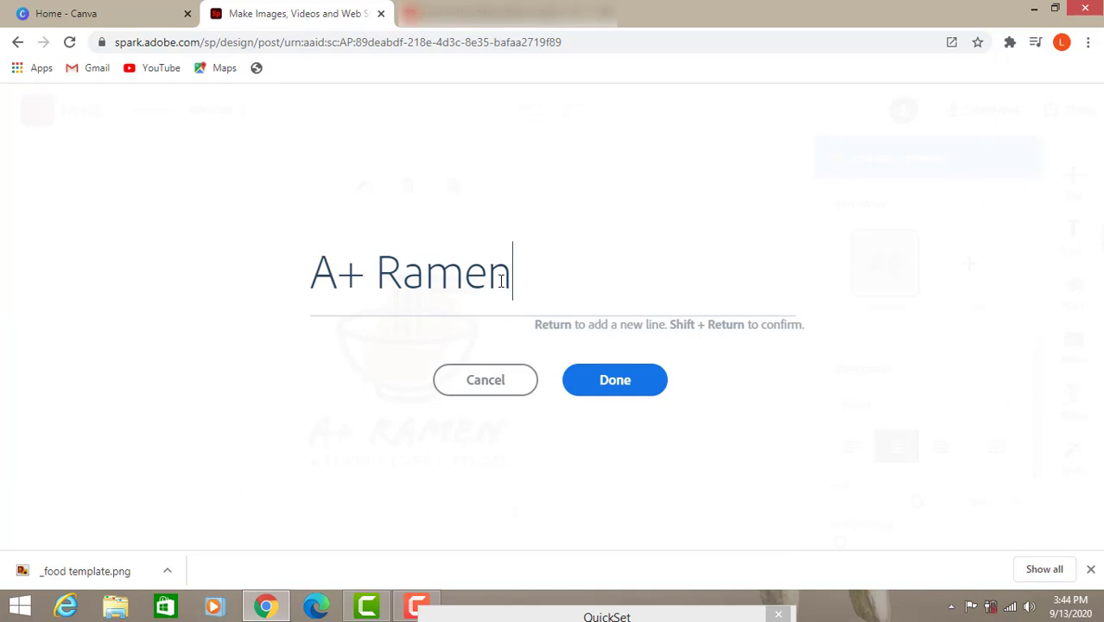
key(BackSpace)
key(BackSpace)
key(BackSpace)
key(BackSpace)
key(BackSpace)
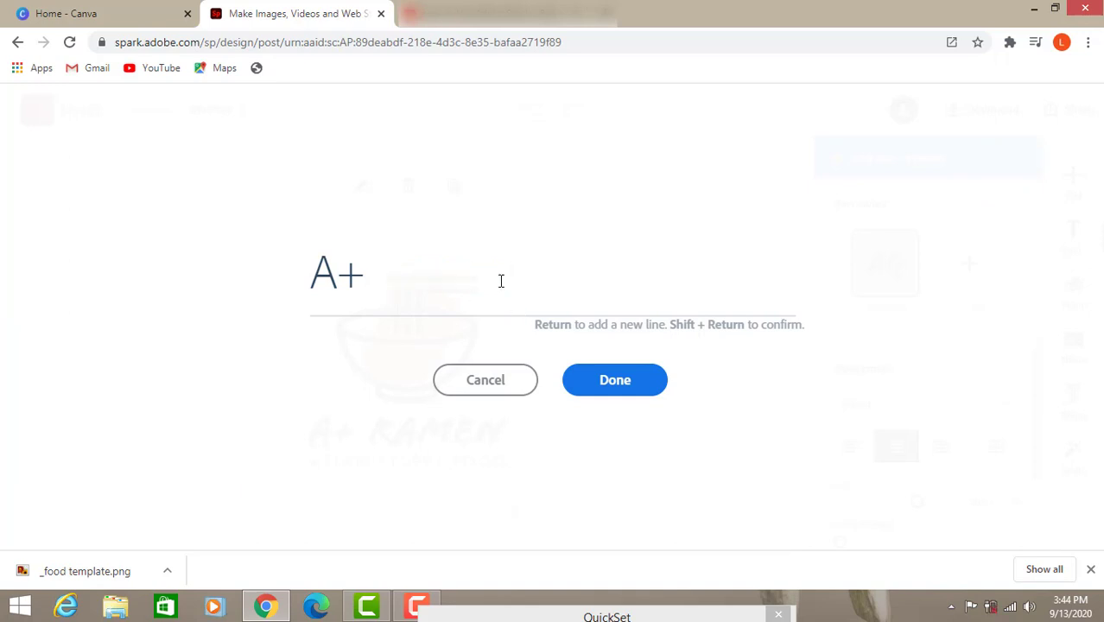
key(BackSpace)
key(BackSpace)
key(BackSpace)
text(f)
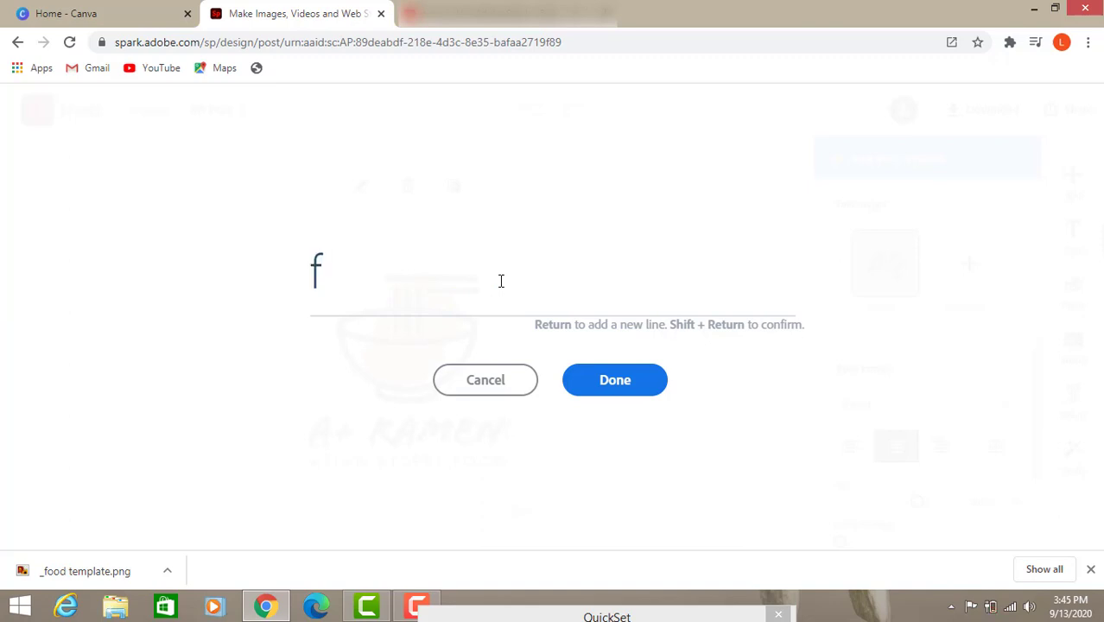
text(oodie)
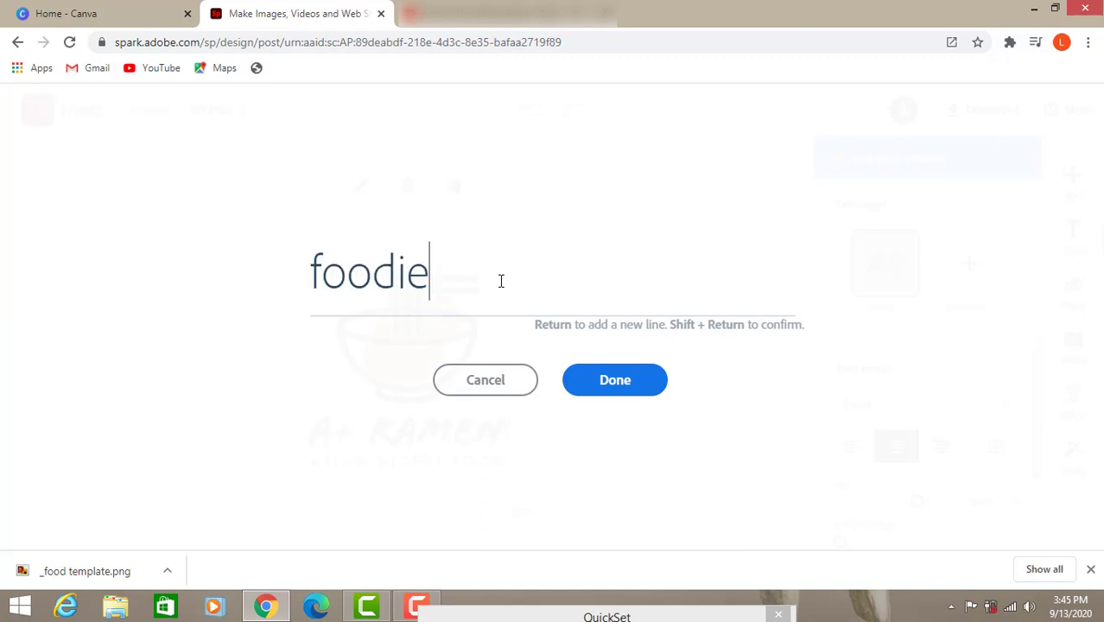
text( point)
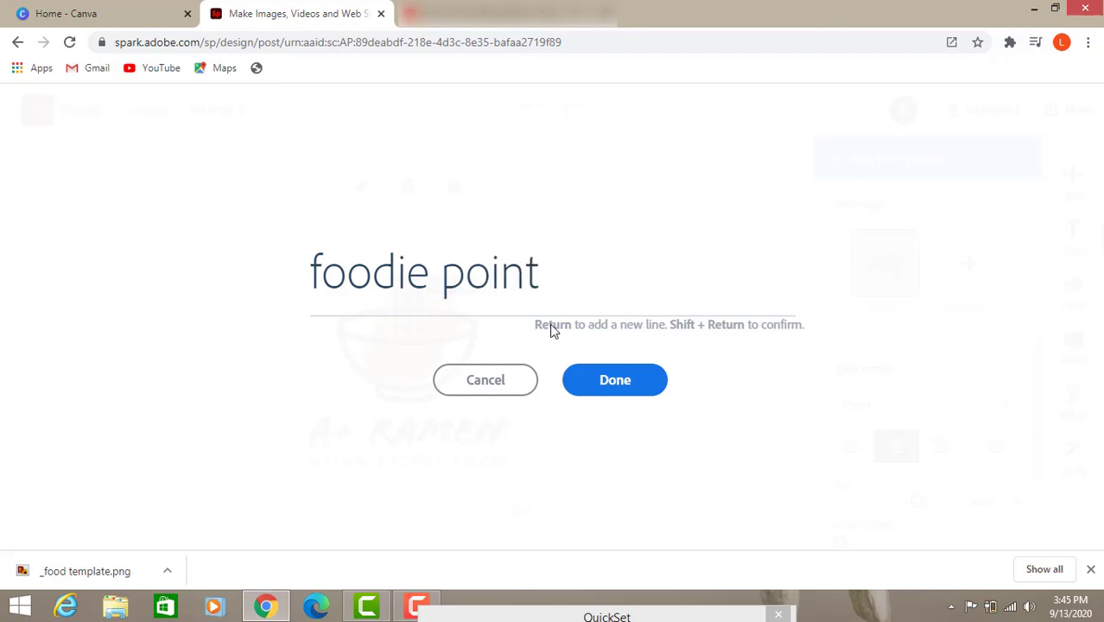
click(596, 386)
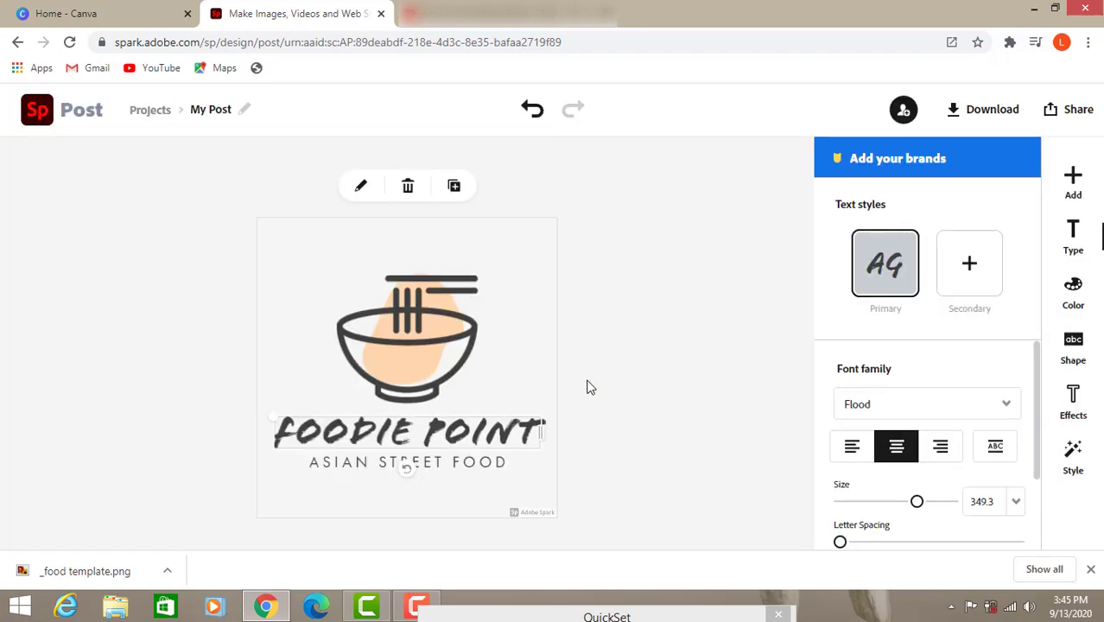
Remove the word "ASIAN" from the logo's subtitle so it reads "STREET FOOD".
click(458, 462)
click(458, 462)
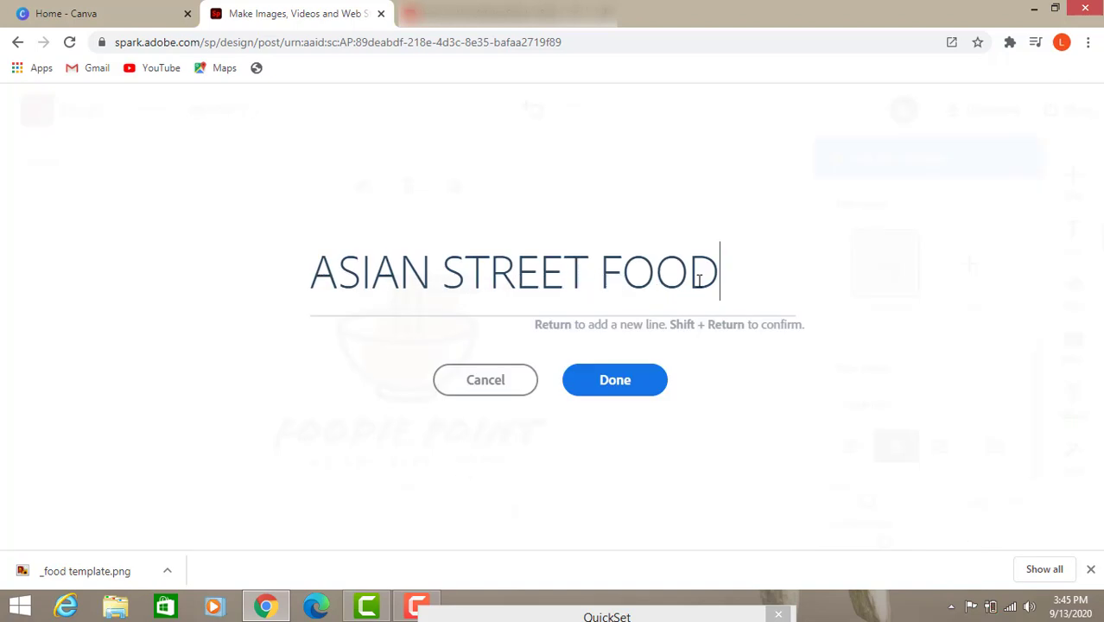
click(433, 275)
key(BackSpace)
key(BackSpace)
key(BackSpace)
key(BackSpace)
key(BackSpace)
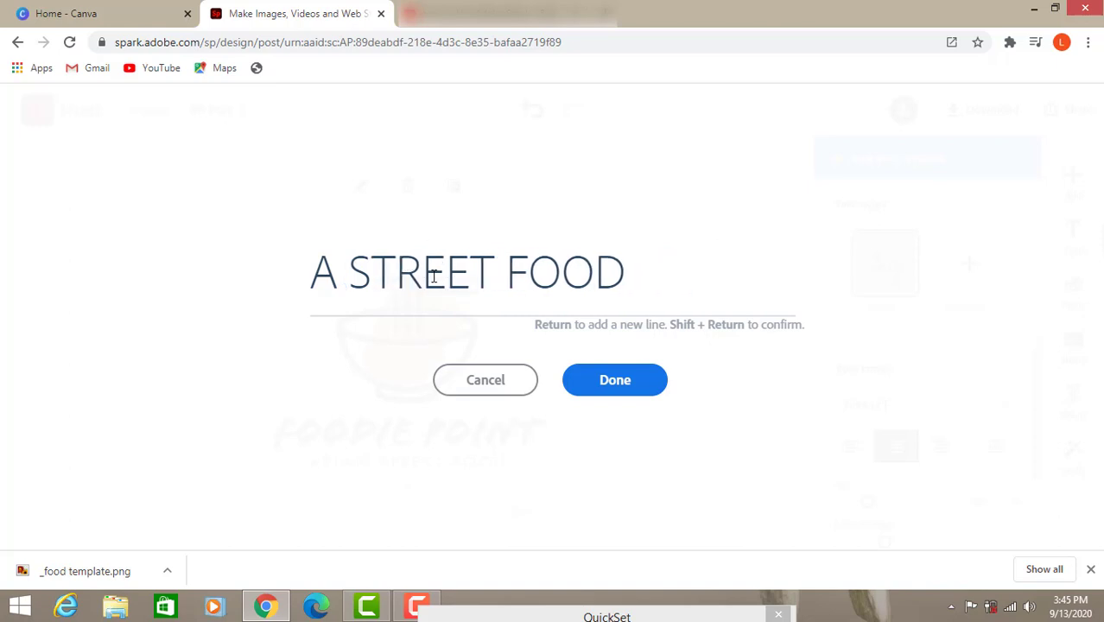
click(620, 382)
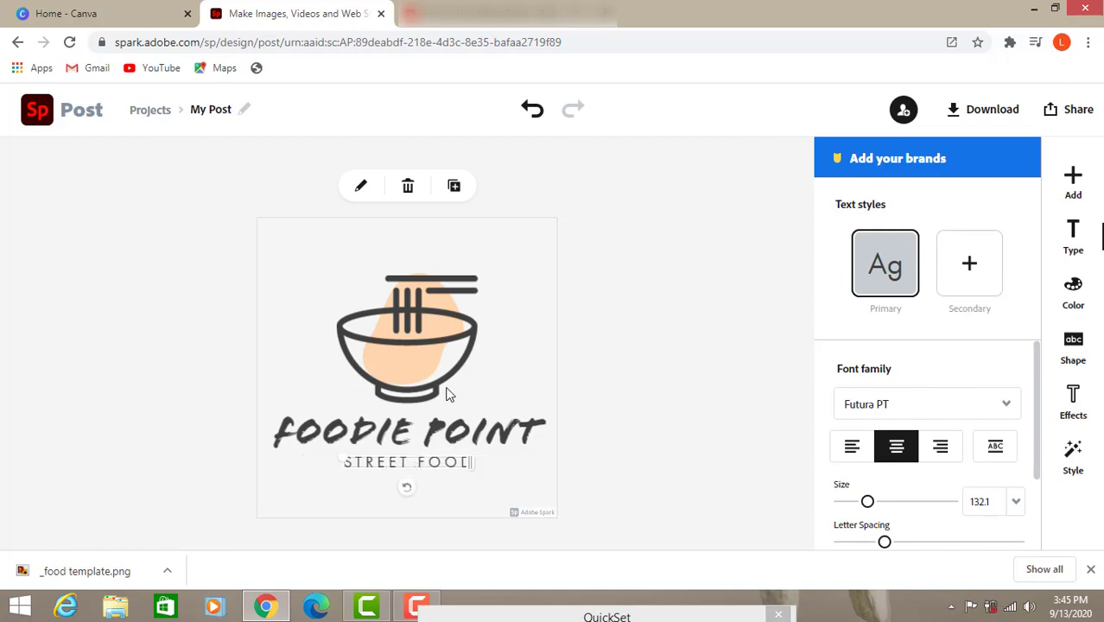
Change the "foodie point" title's font to GoodDog New Regular and look through the other fonts.
click(453, 436)
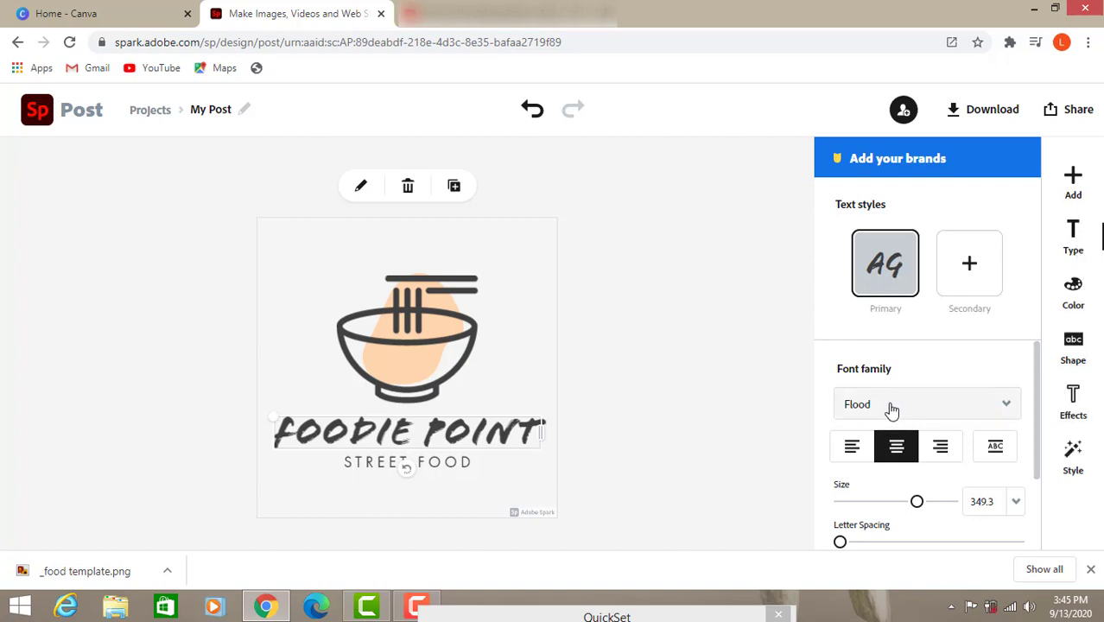
click(1003, 406)
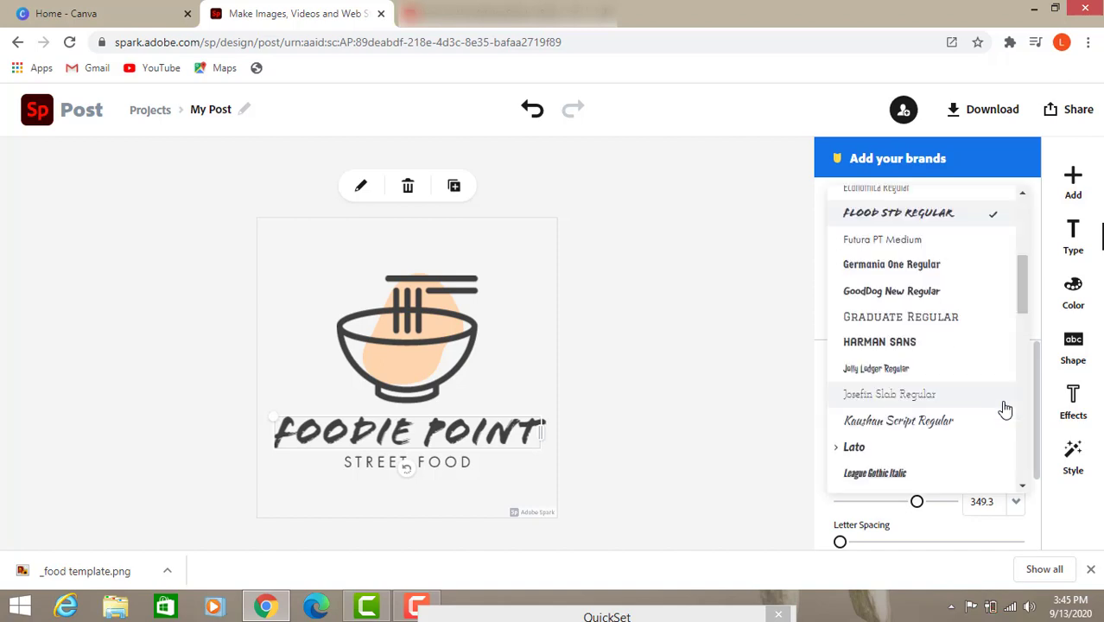
click(927, 296)
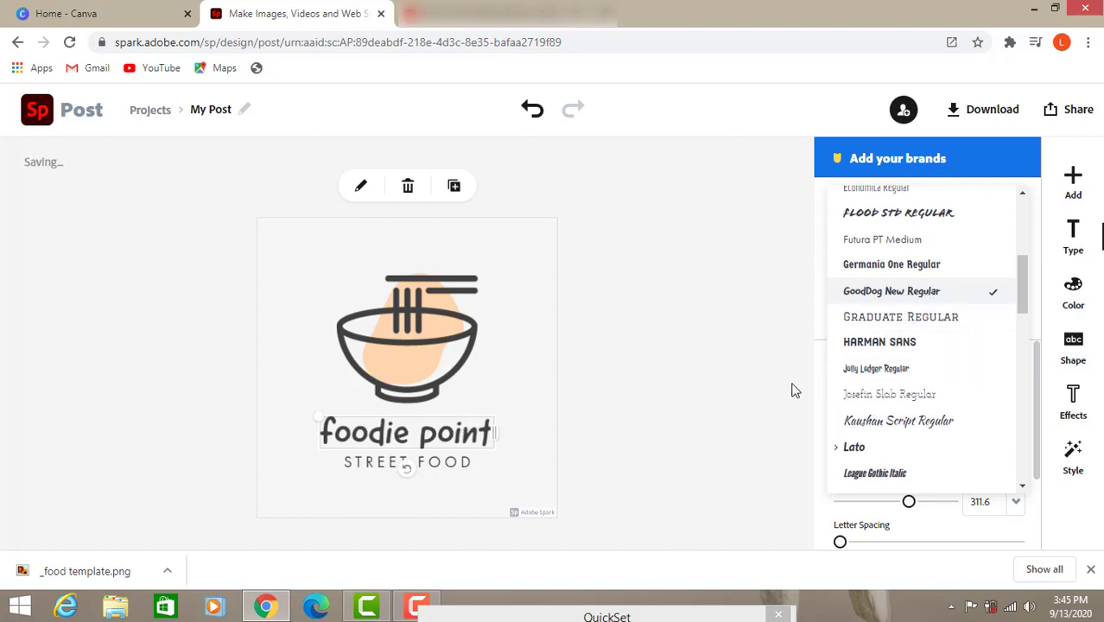
drag(1022, 282, 1024, 345)
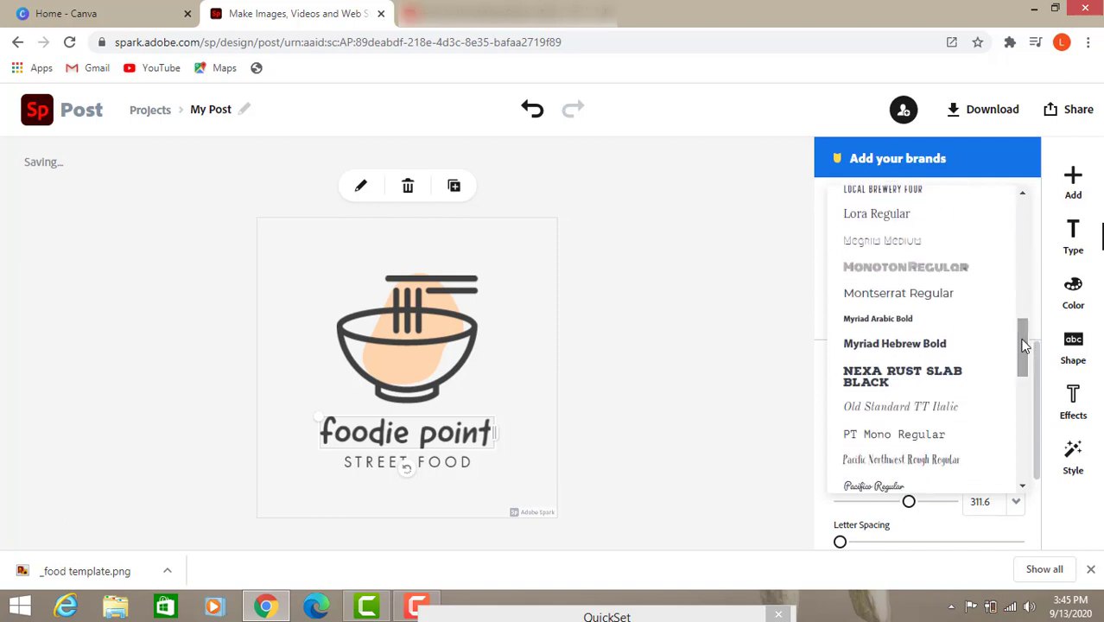
drag(1023, 346, 1016, 292)
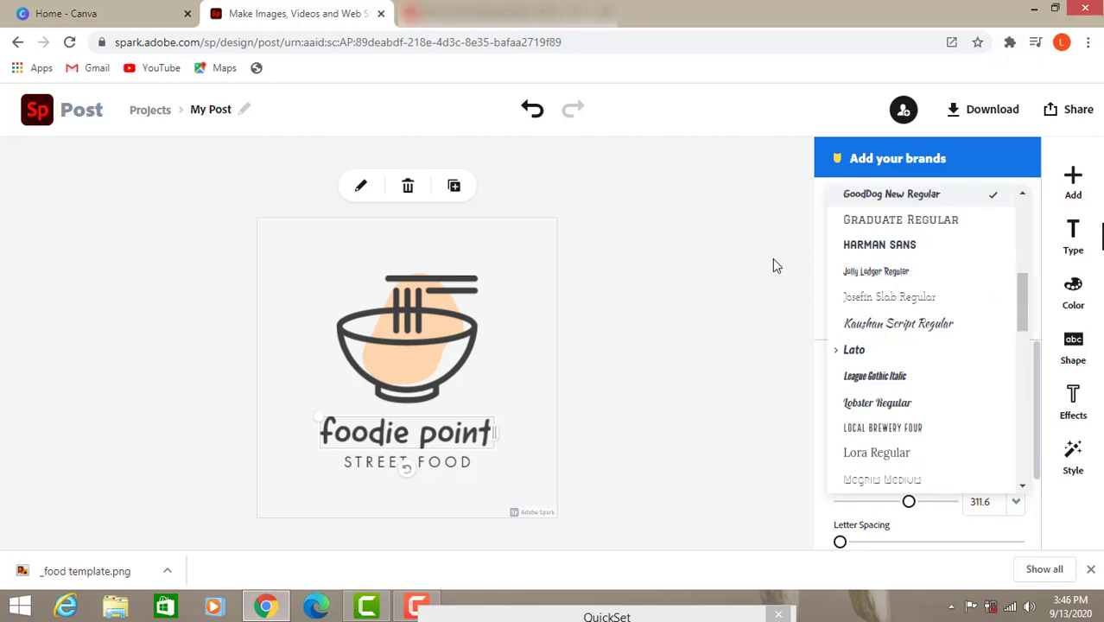
click(782, 348)
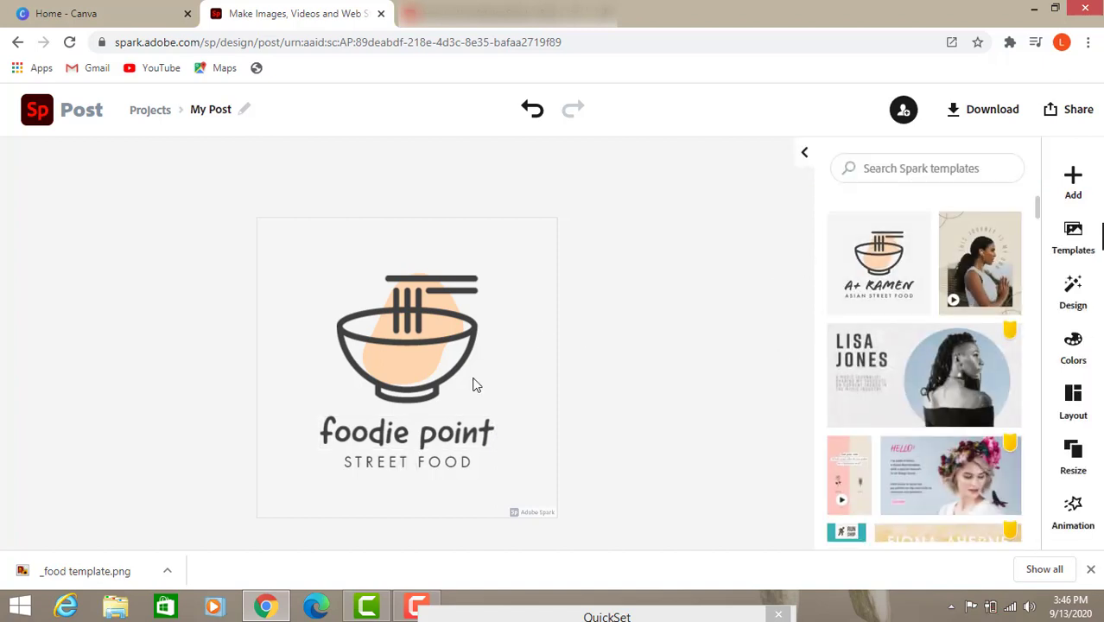
Try left, center and right alignment on the "foodie point" title.
click(448, 439)
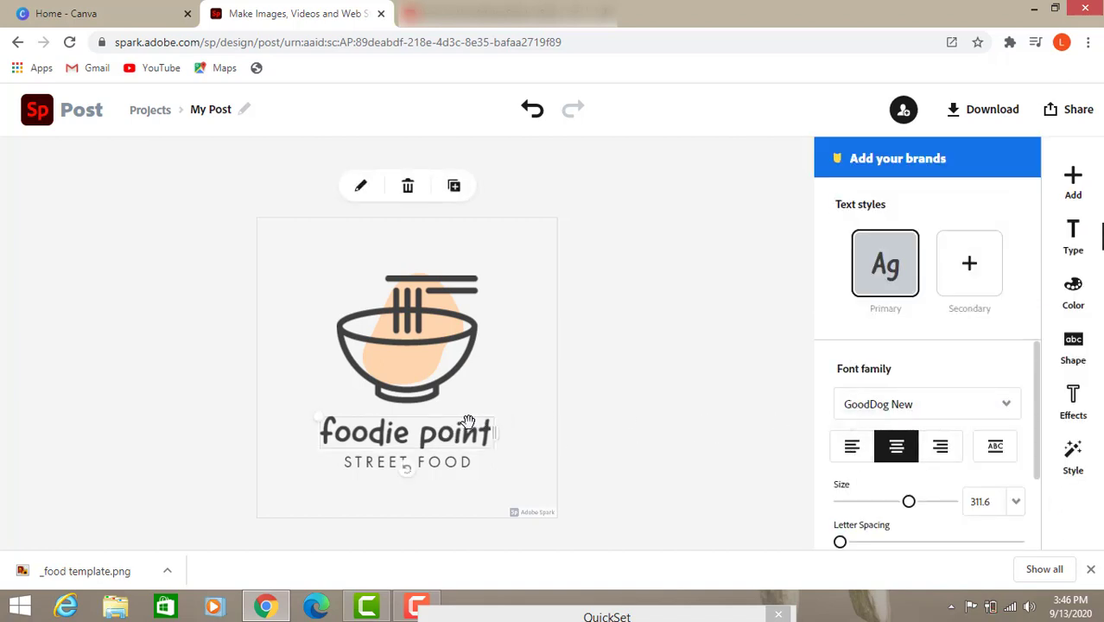
click(851, 448)
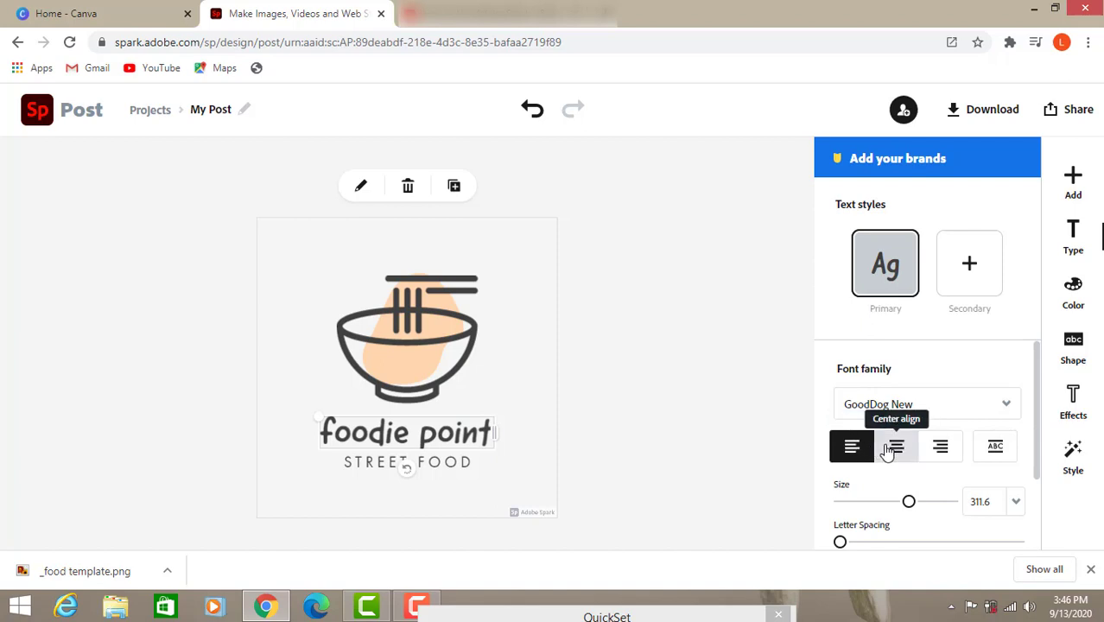
click(889, 448)
click(936, 450)
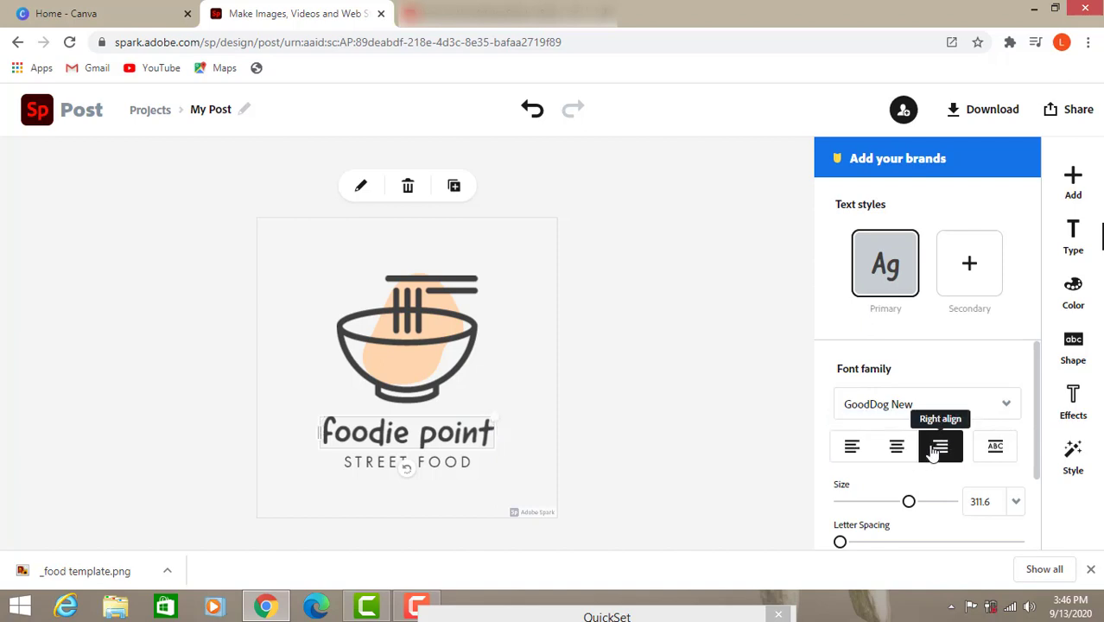
Apply Capitalize & Fit to the "foodie point" title, comparing it with the uncapitalized version through an undo.
click(996, 449)
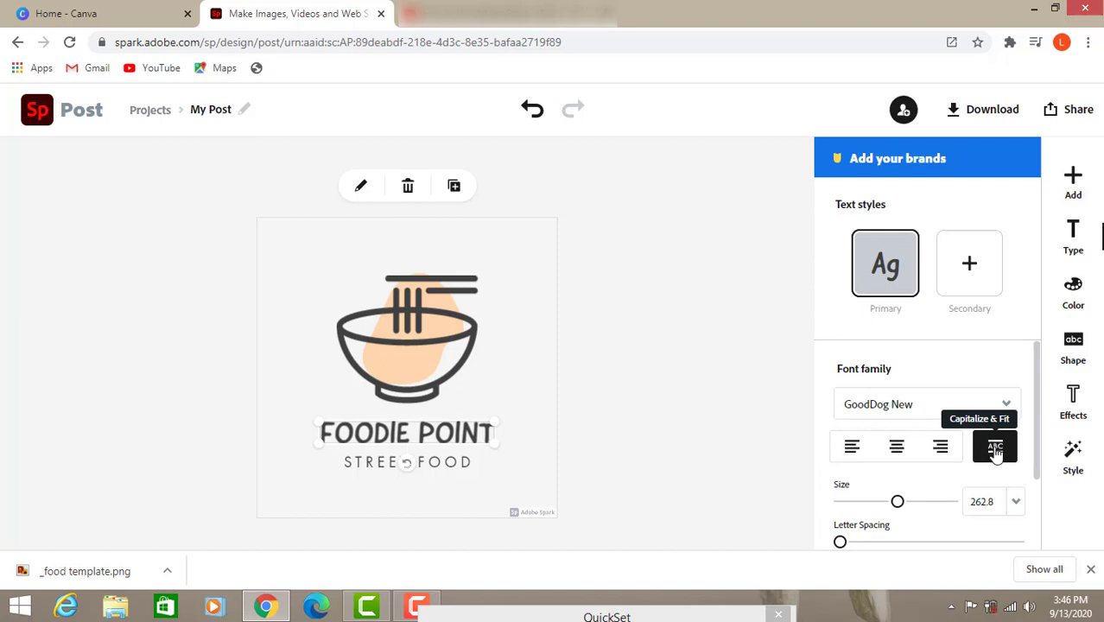
click(532, 113)
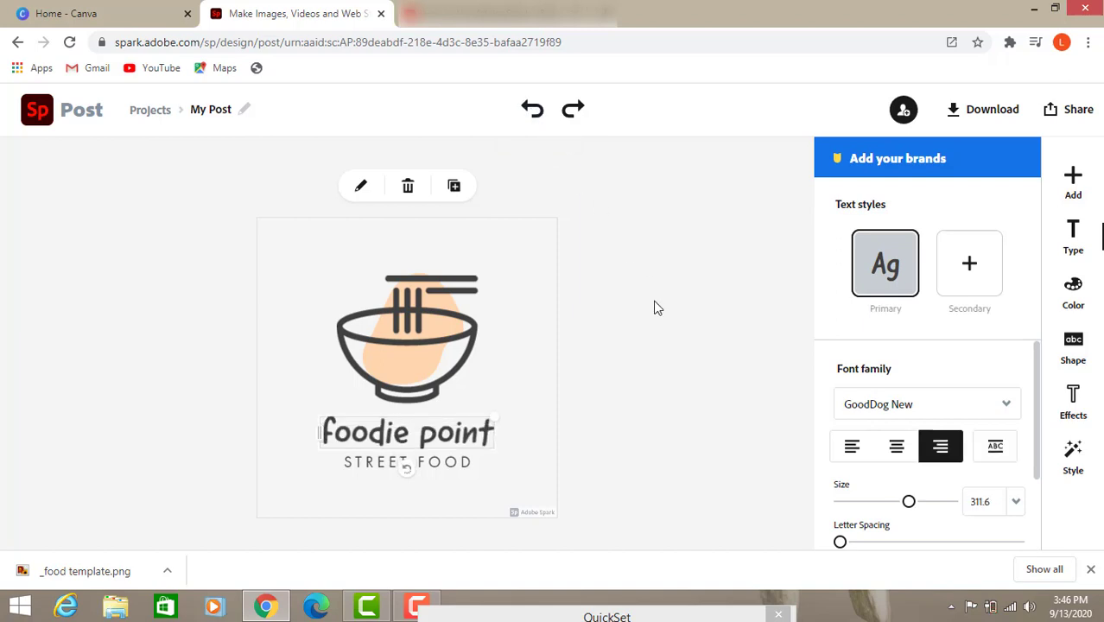
click(994, 447)
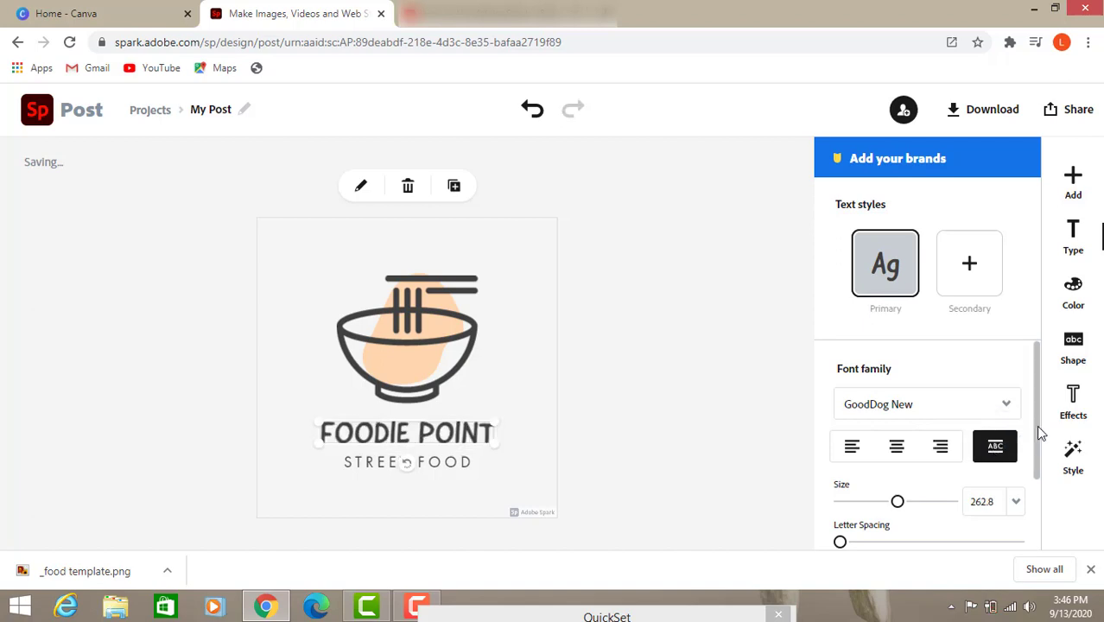
drag(1036, 425, 1041, 470)
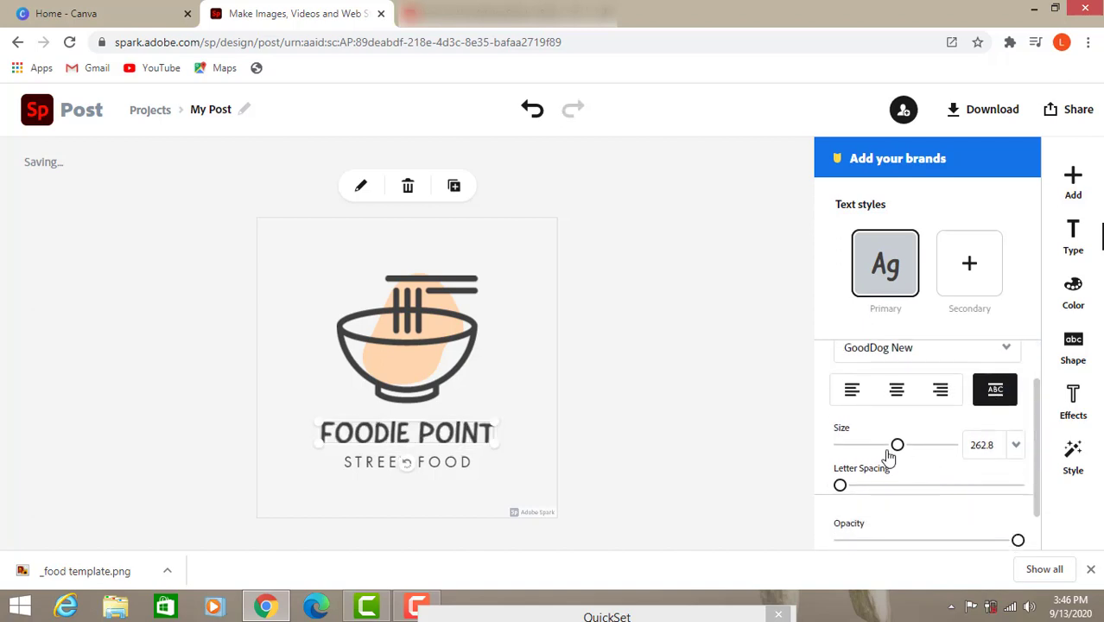
Enlarge the "FOODIE POINT" title to size 355 and look through the preset sizes.
drag(899, 451, 940, 451)
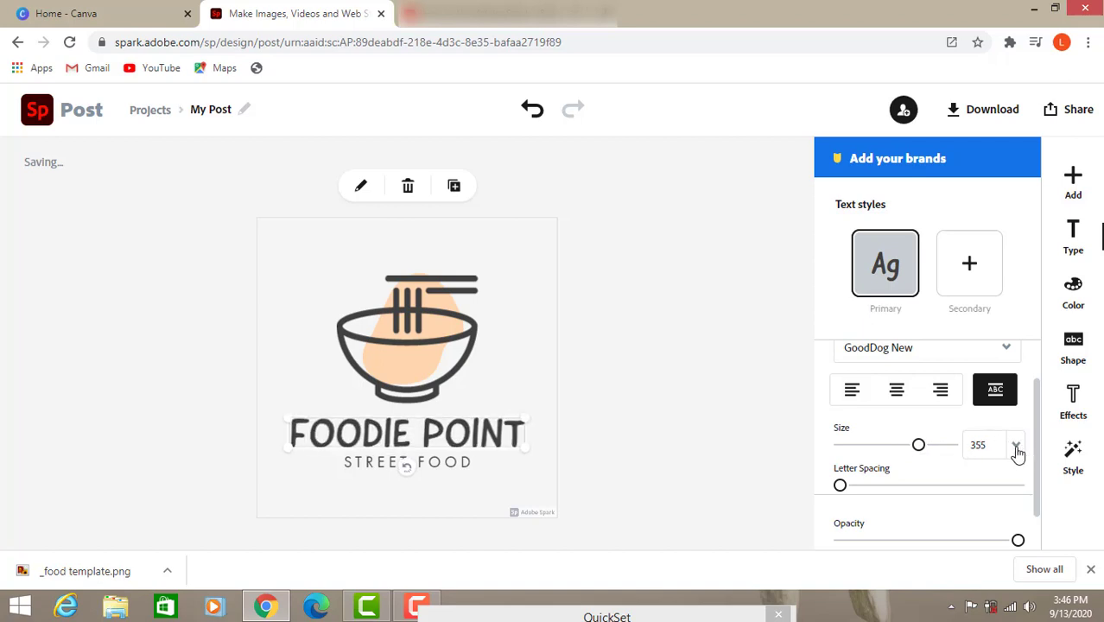
click(1016, 445)
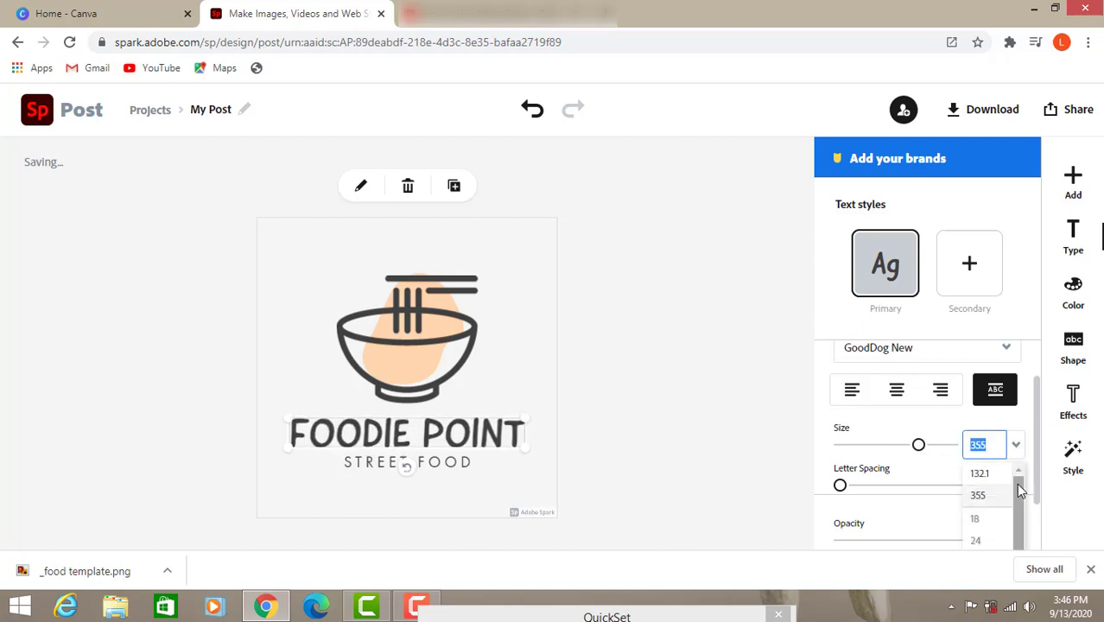
mouse_move(1018, 502)
mouse_down()
mouse_move(1017, 515)
mouse_move(1018, 482)
mouse_up()
click(771, 436)
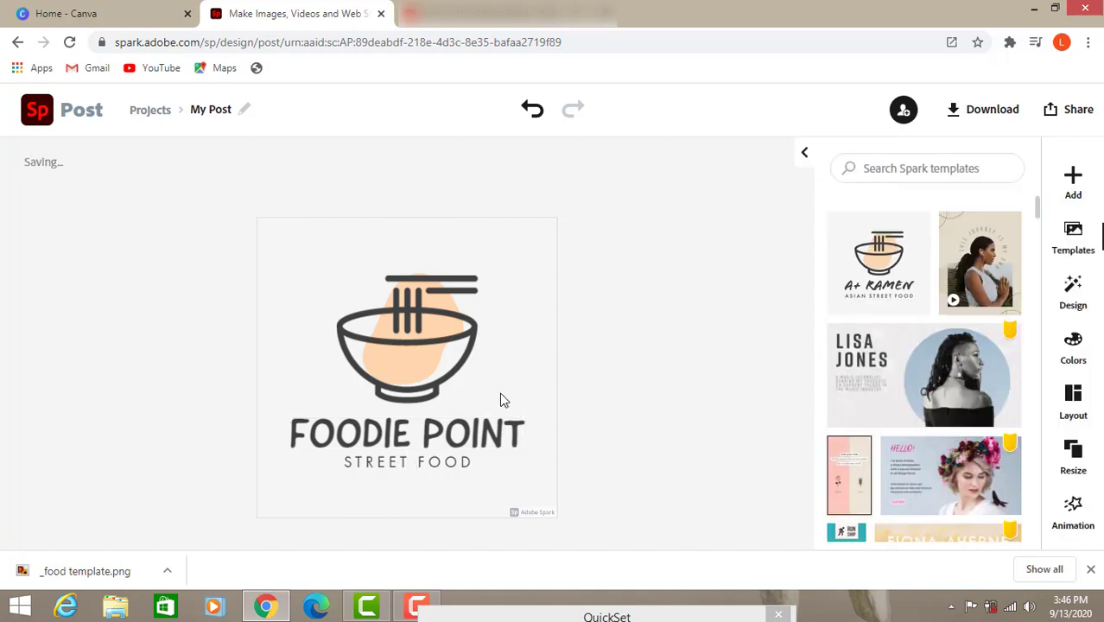
Try out the letter spacing and opacity settings on the "FOODIE POINT" title, leaving minimum spacing and full opacity.
click(463, 436)
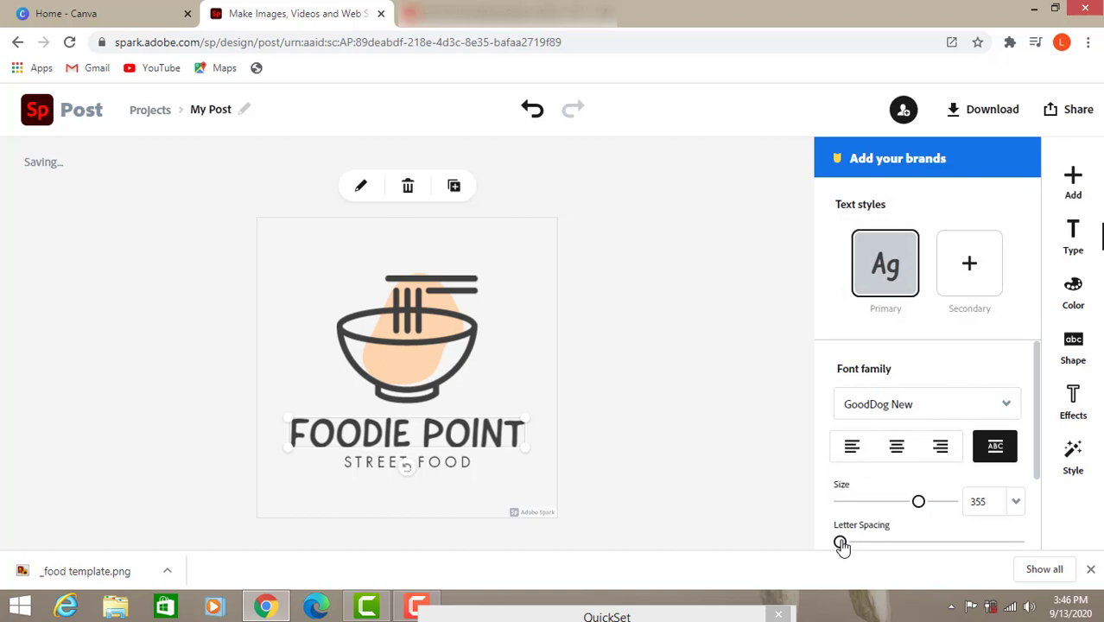
mouse_move(840, 544)
mouse_down()
mouse_move(881, 544)
mouse_move(838, 542)
mouse_up()
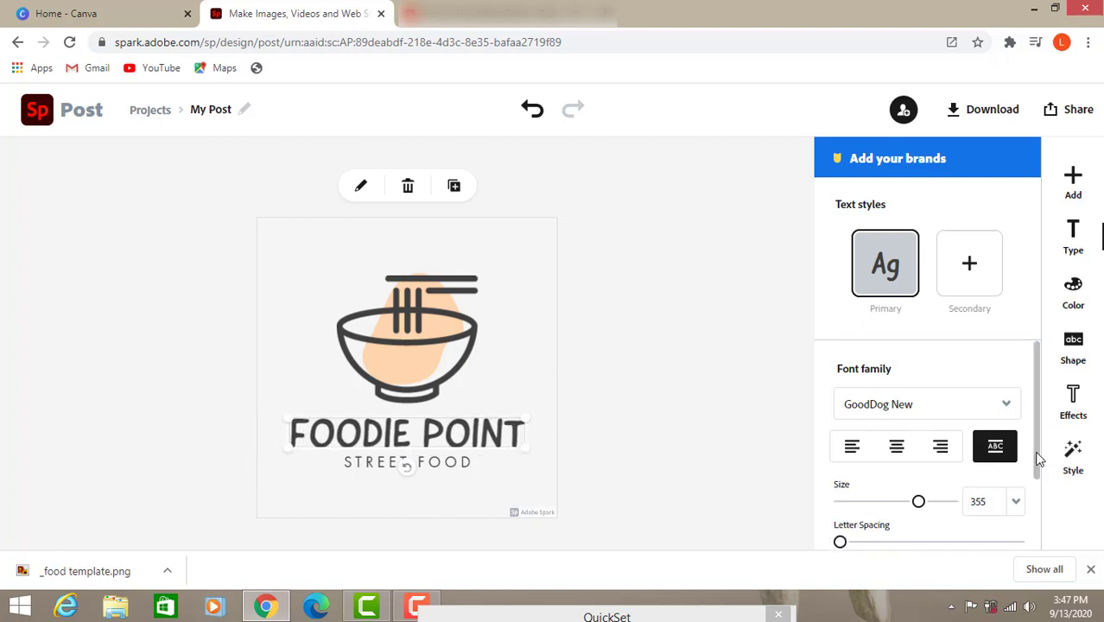
drag(1037, 473, 1037, 531)
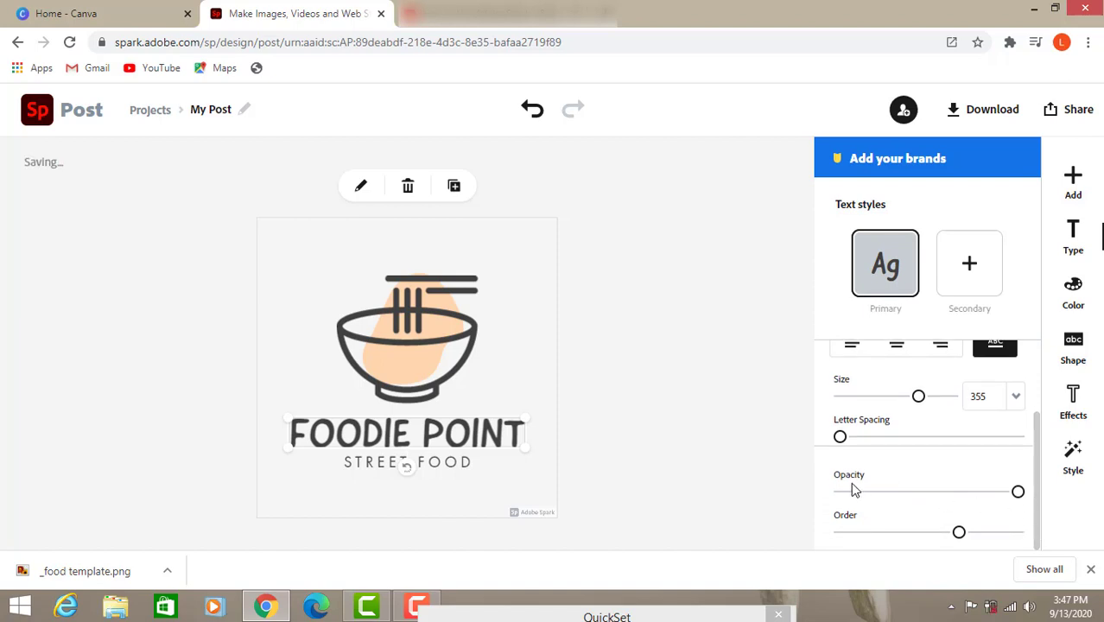
mouse_move(1019, 493)
mouse_down()
mouse_move(921, 496)
mouse_move(1024, 495)
mouse_up()
Recolor the "FOODIE POINT" title burnt orange after trying dark blue and dark purple.
click(1071, 290)
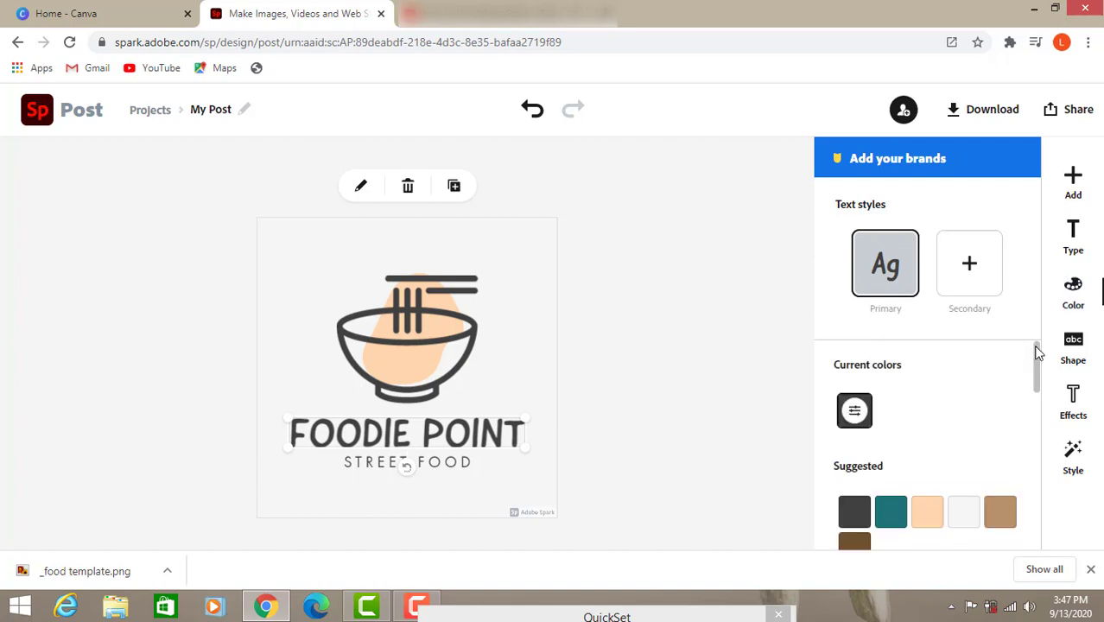
drag(1037, 353, 1015, 445)
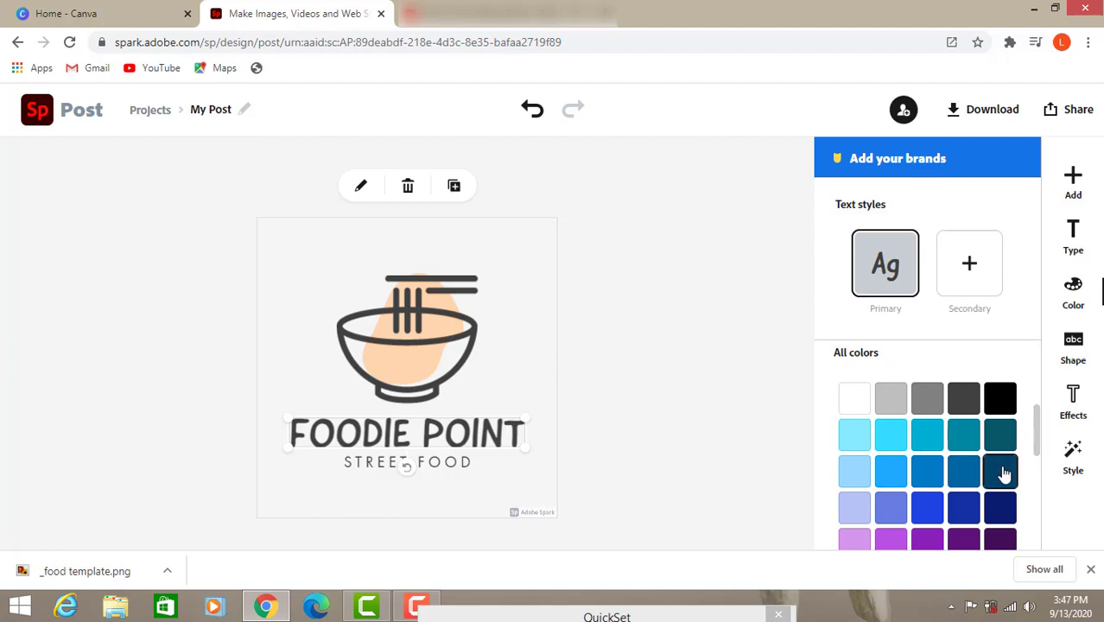
click(1002, 473)
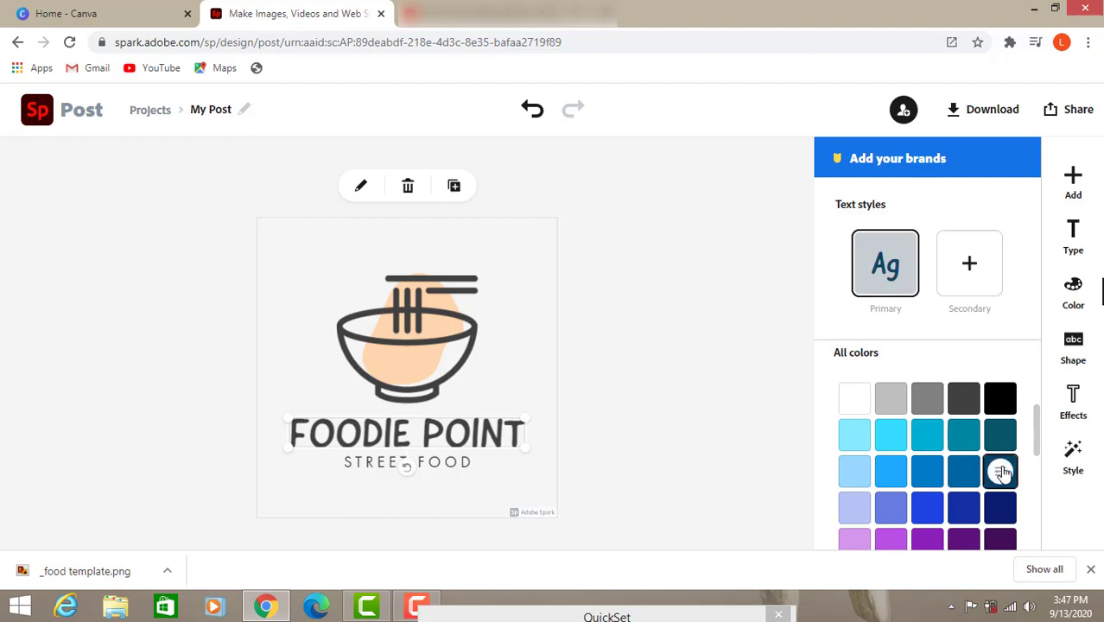
click(1000, 538)
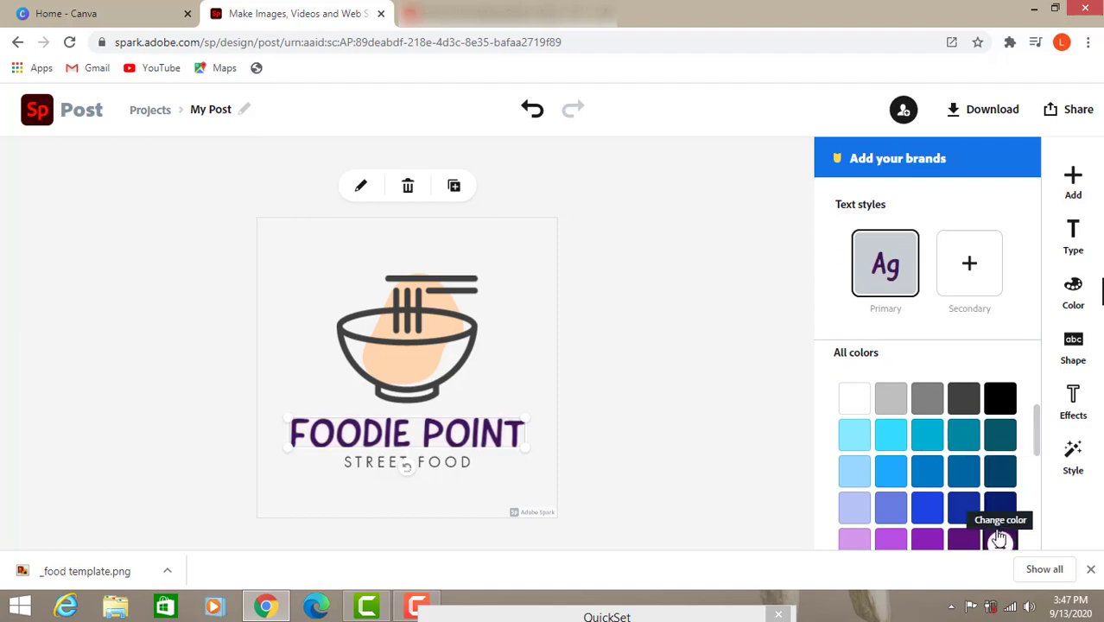
scroll(959, 466, down, 2)
click(961, 452)
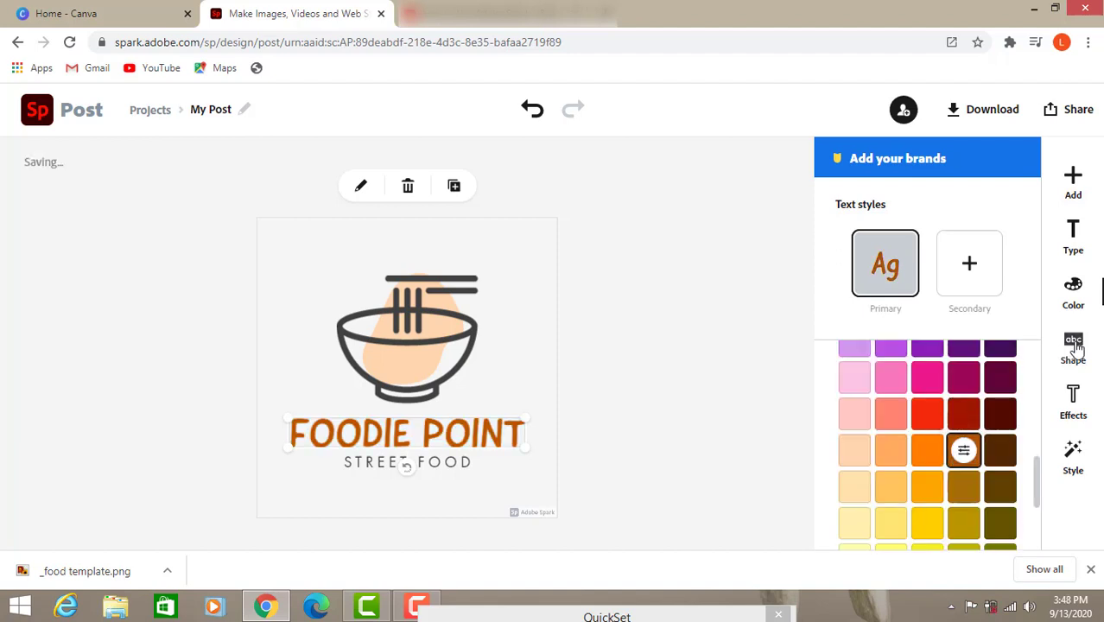
Frame the "FOODIE POINT" title with a rounded pill outline after trying the diamond outline, and nudge the title slightly up and right.
click(1073, 346)
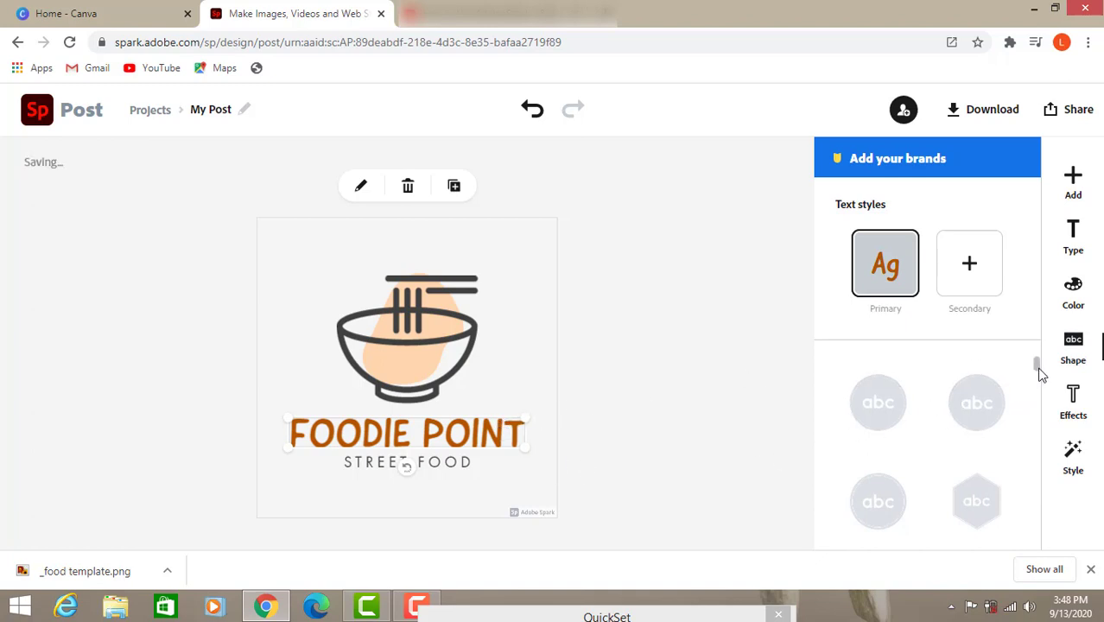
drag(1038, 367, 1039, 386)
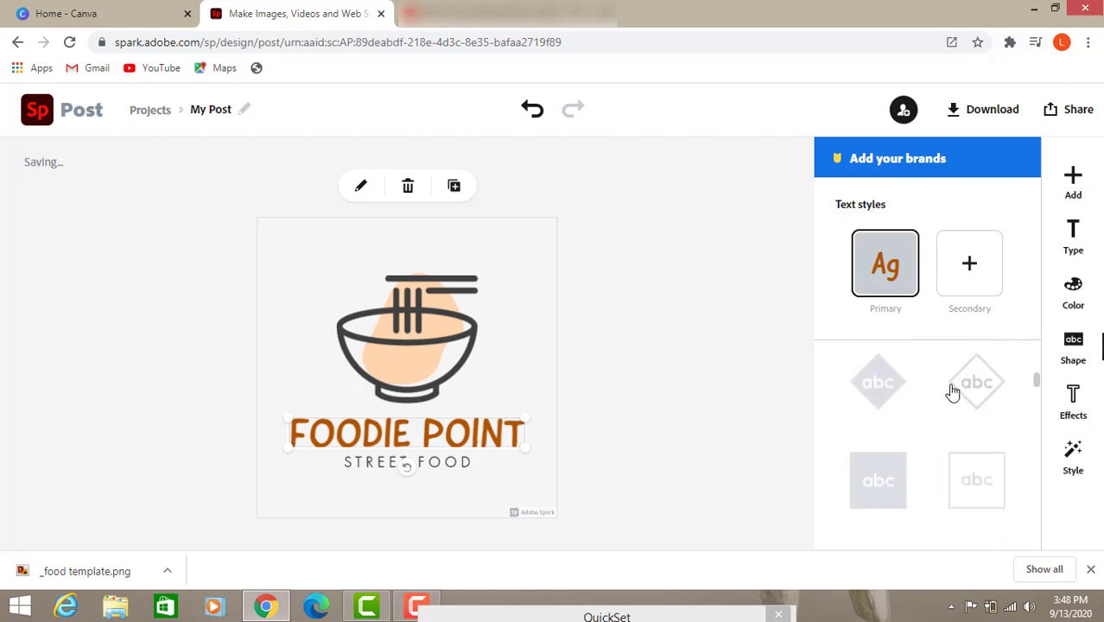
click(976, 393)
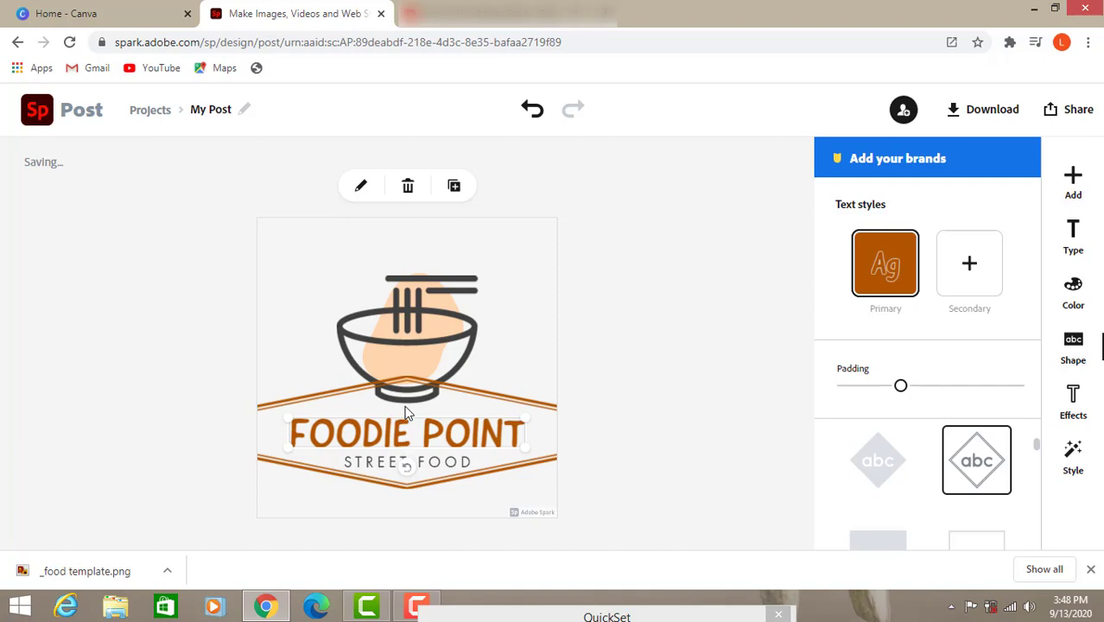
mouse_move(408, 423)
mouse_down()
mouse_move(397, 488)
mouse_move(397, 424)
mouse_up()
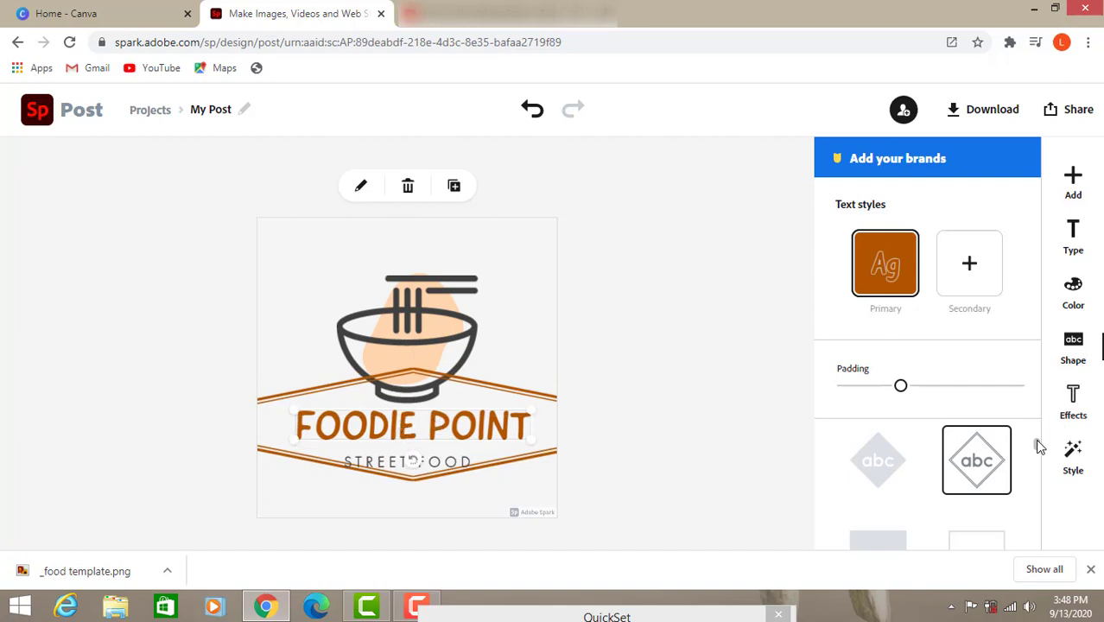
drag(1037, 441, 1035, 450)
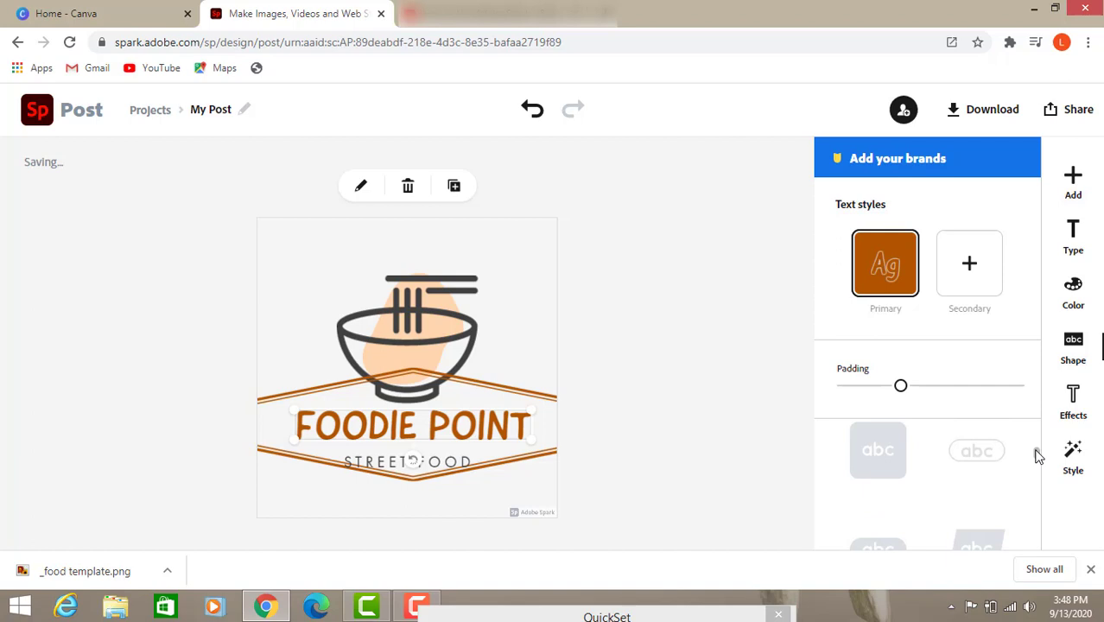
click(977, 452)
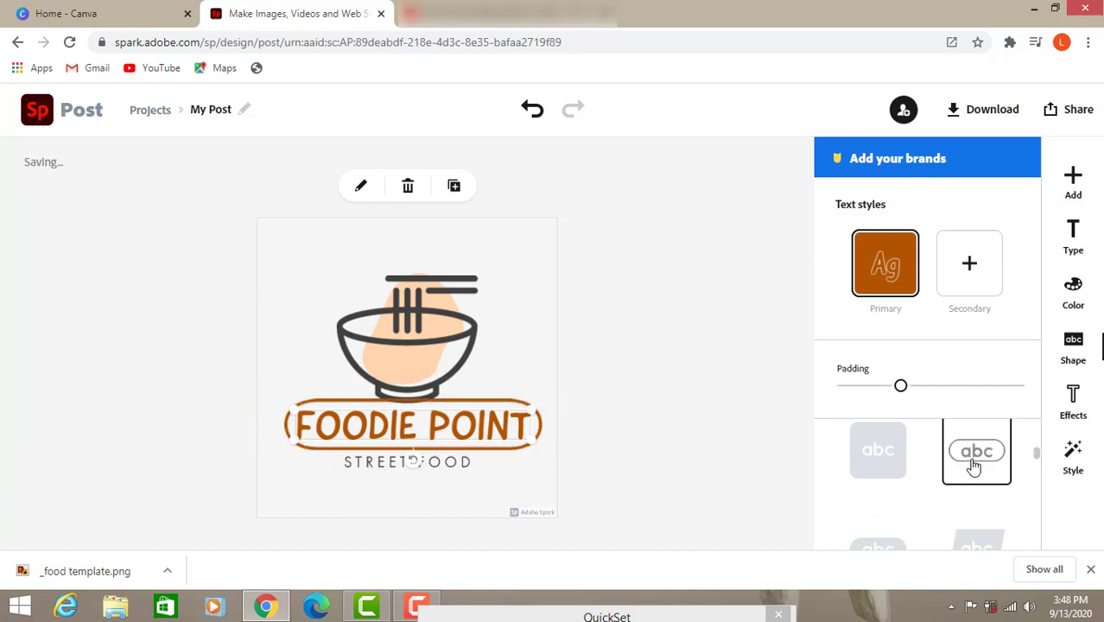
Try the Outline and Cutout effects on the "FOODIE POINT" title and settle on Cutout & Shadow.
click(1082, 404)
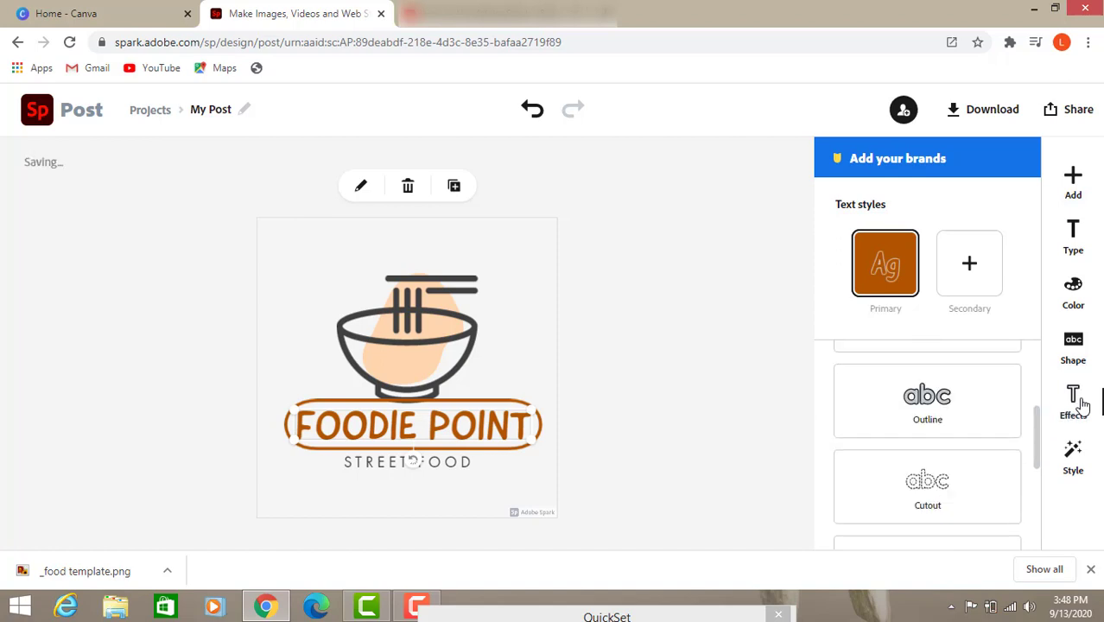
drag(1036, 410, 1034, 385)
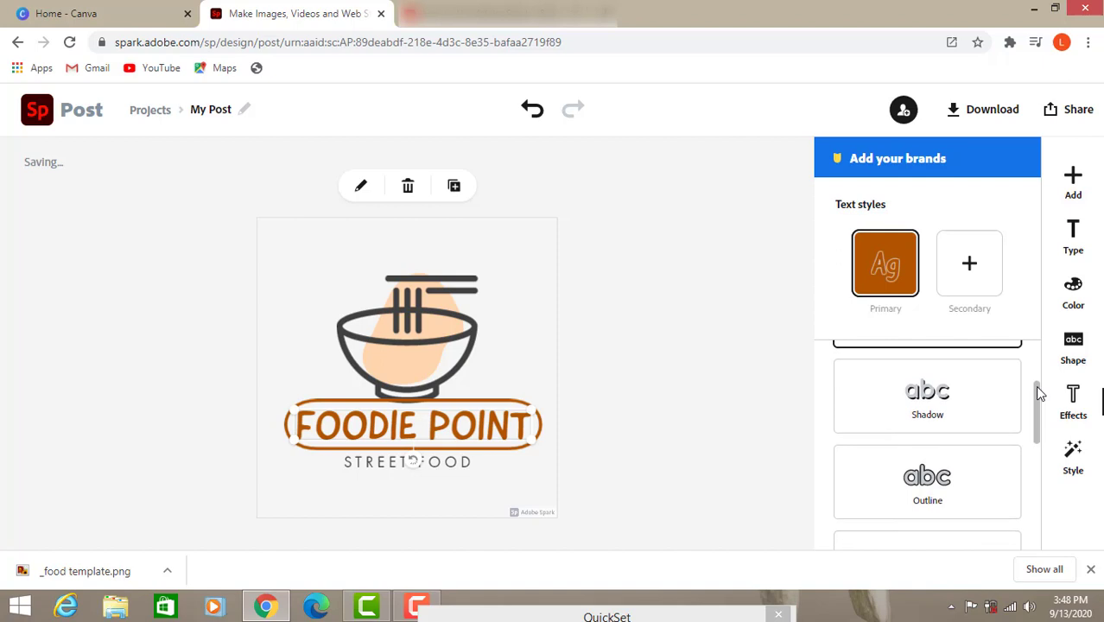
click(925, 487)
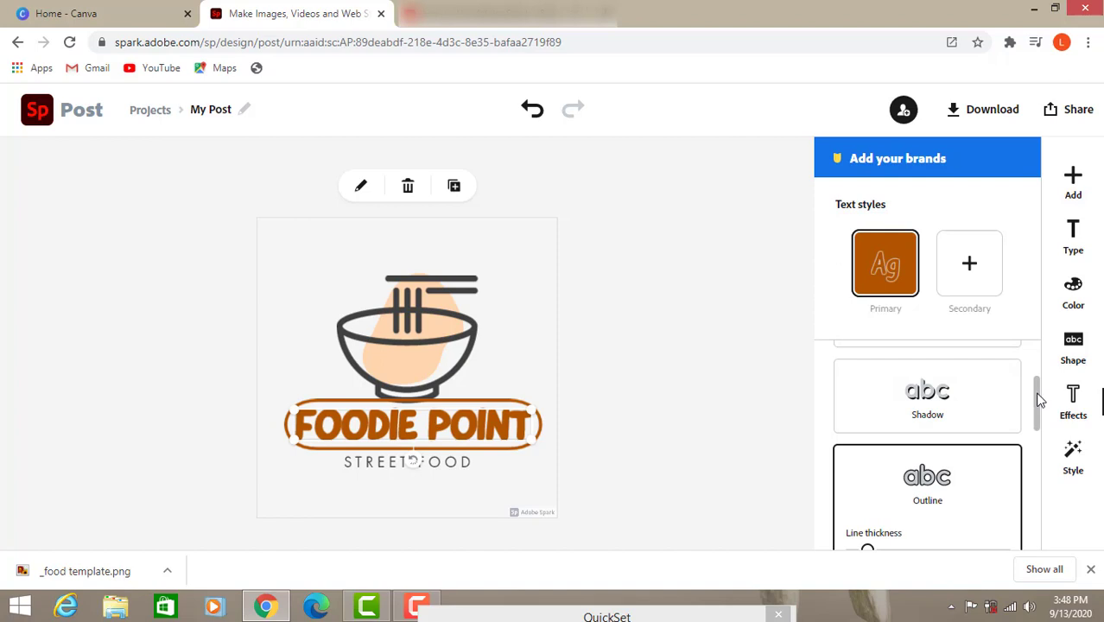
drag(1039, 400, 1039, 461)
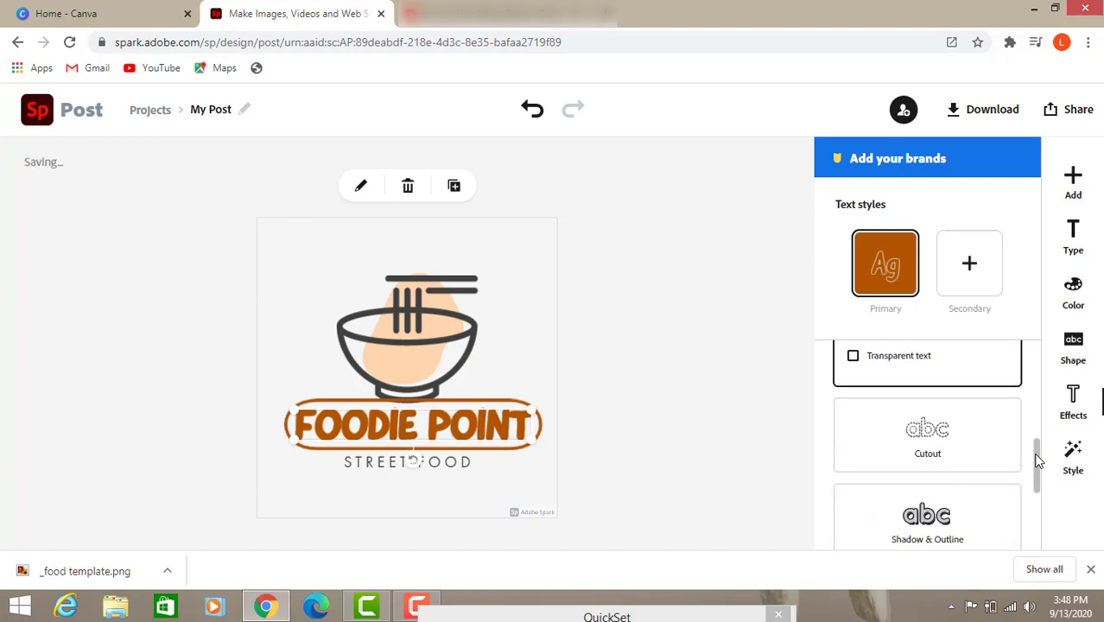
click(928, 450)
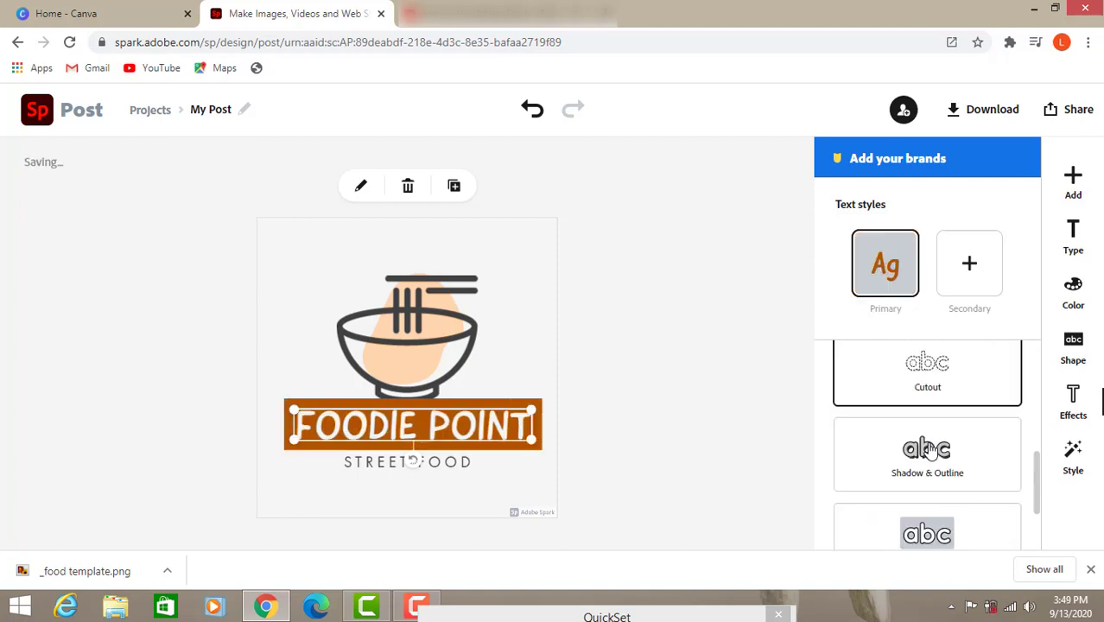
scroll(928, 445, down, 1)
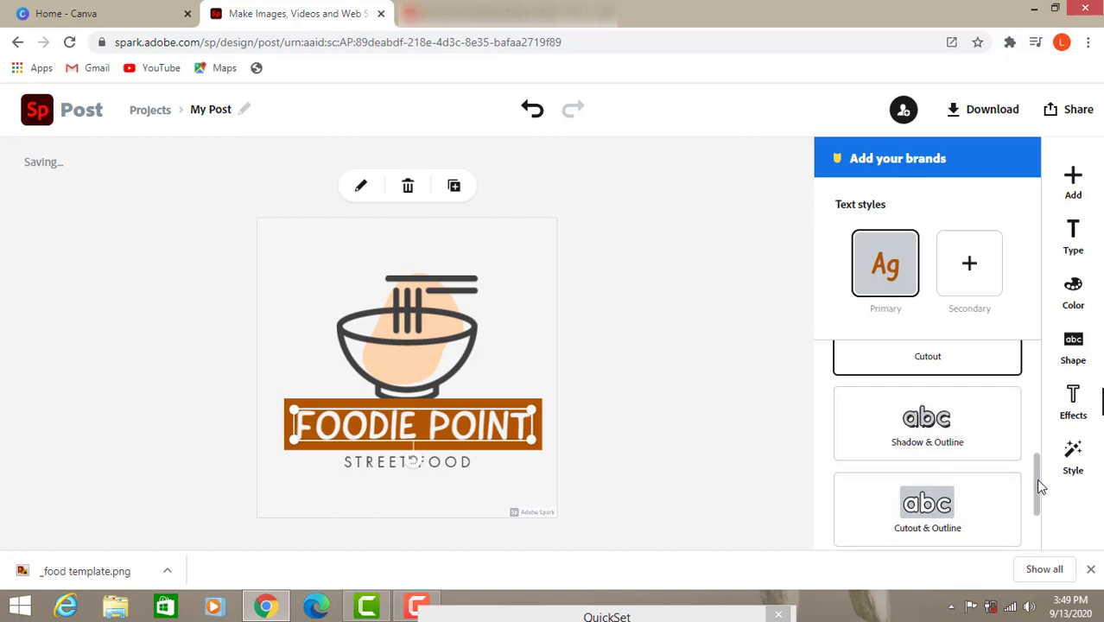
click(927, 440)
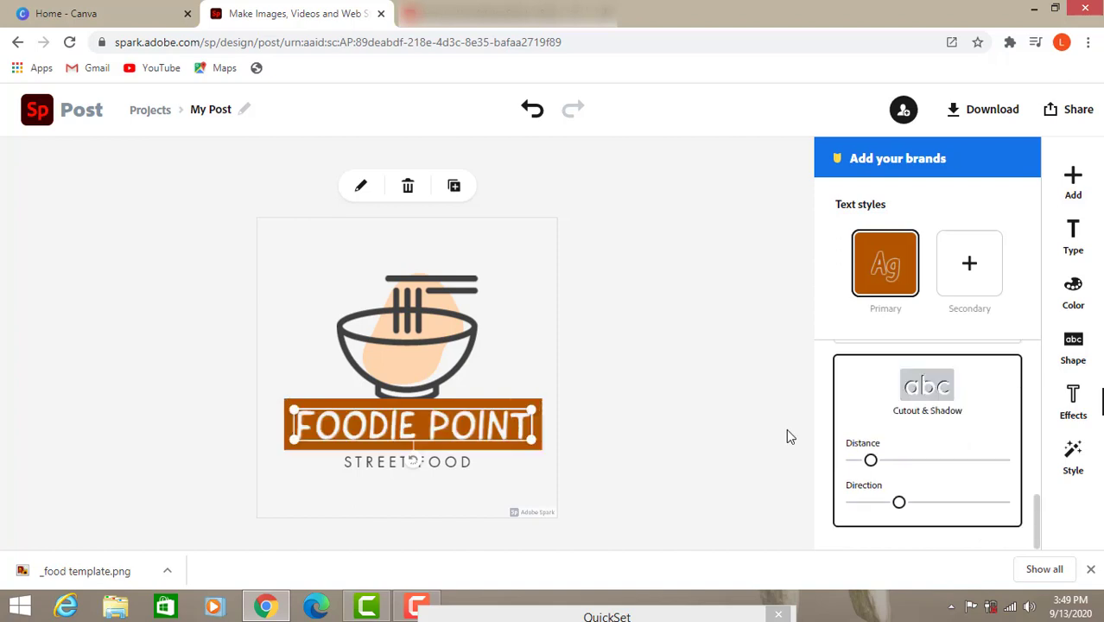
click(787, 430)
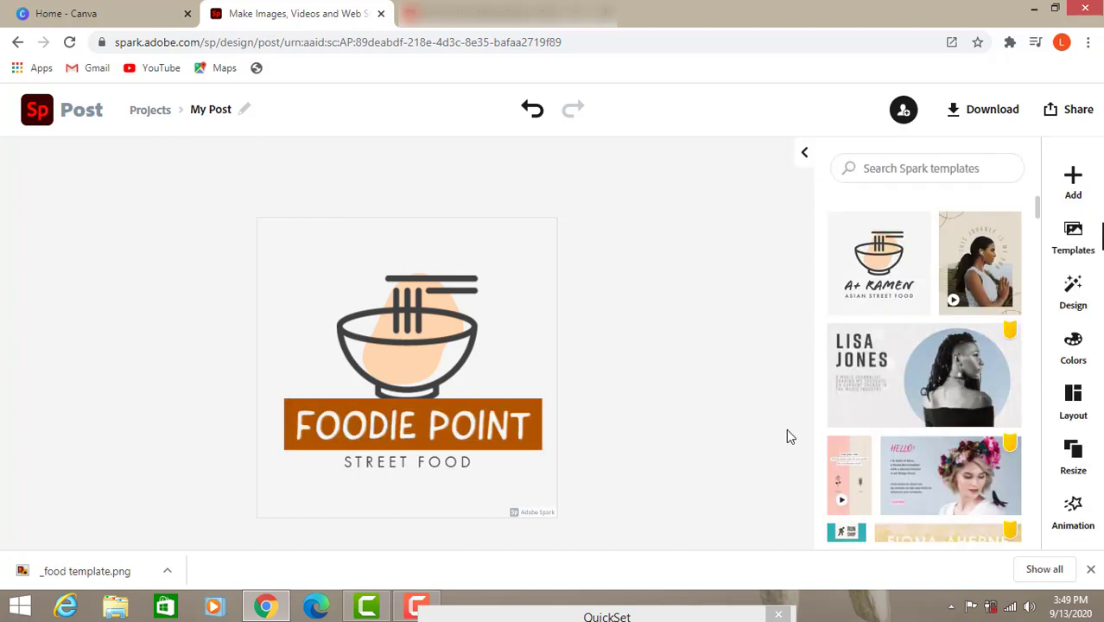
Apply a suggested style to the "FOODIE POINT" title with white Nexa Rust lettering on a dark teal band.
click(474, 425)
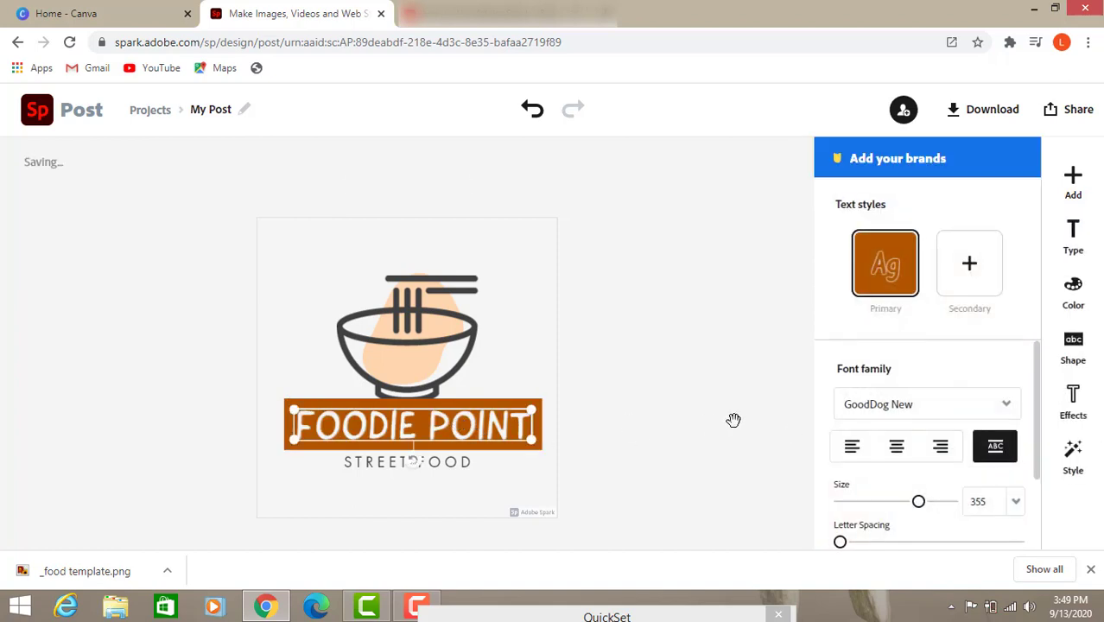
click(1072, 411)
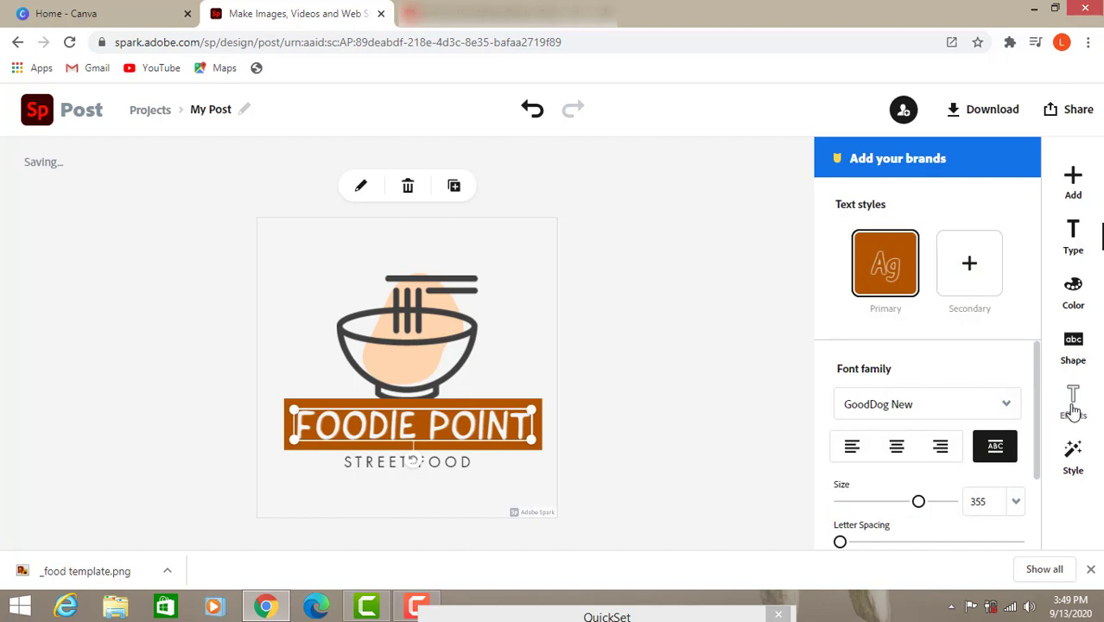
click(1073, 463)
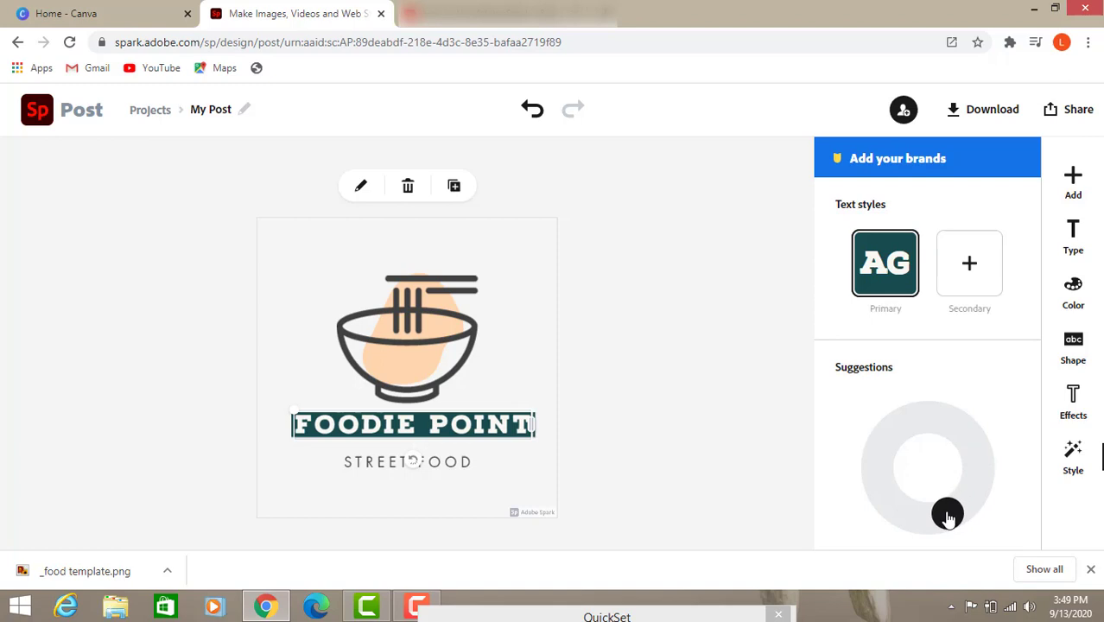
click(724, 429)
Enlarge the teal "FOODIE POINT" title slightly and position it between the bowl and the "STREET FOOD" subtitle.
click(523, 424)
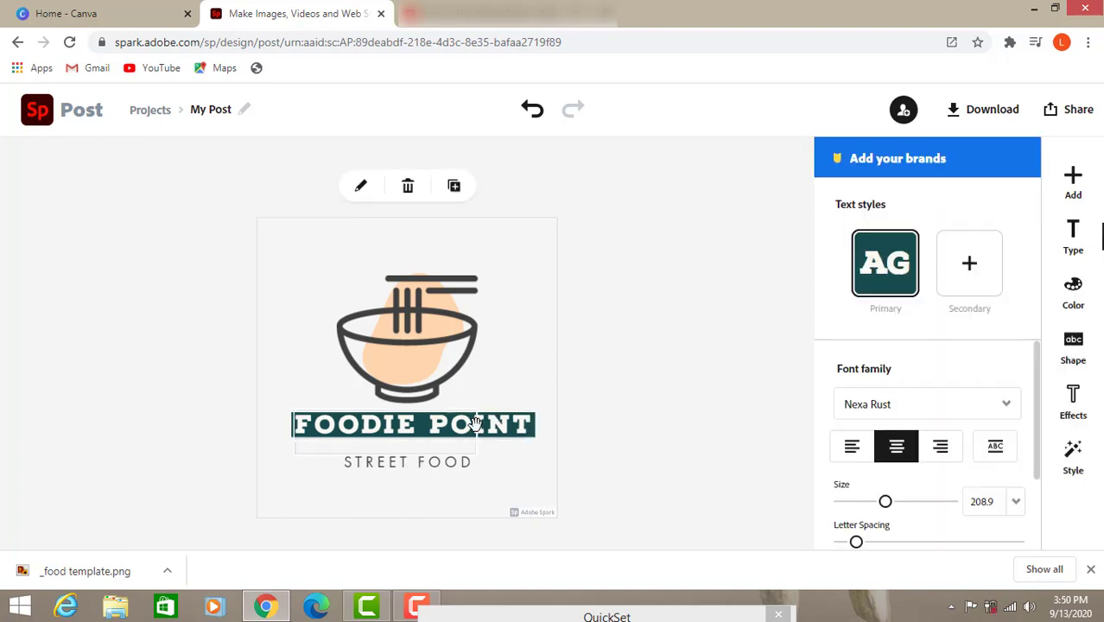
drag(474, 424, 546, 440)
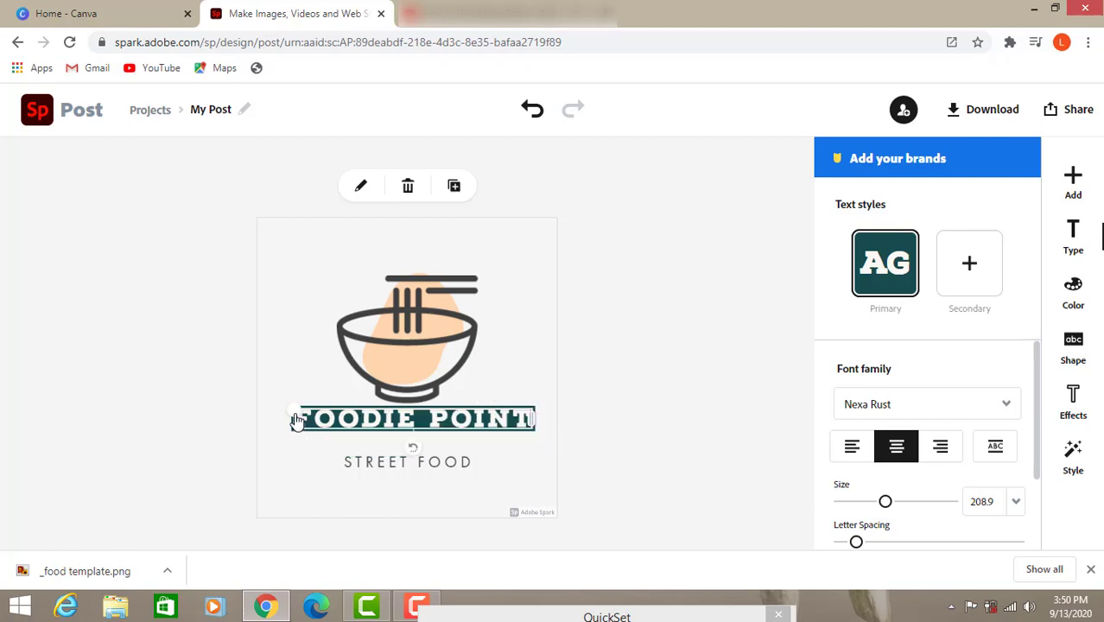
drag(296, 415, 278, 394)
Rotate the noodle bowl icon about 20 degrees clockwise.
click(423, 357)
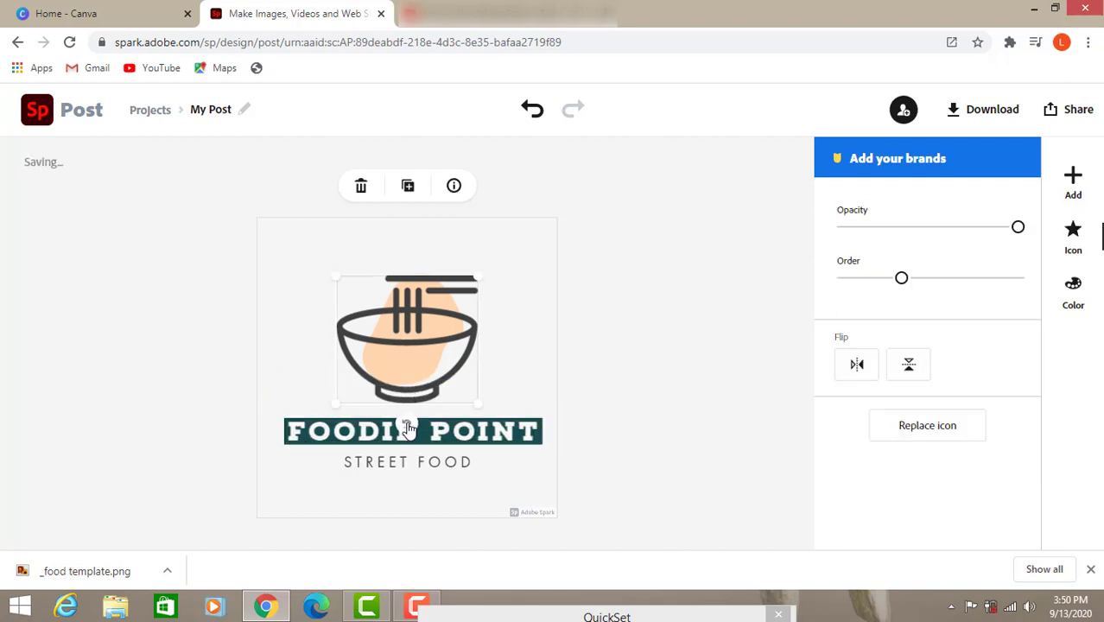
drag(407, 425, 384, 418)
drag(380, 416, 462, 403)
drag(450, 359, 390, 383)
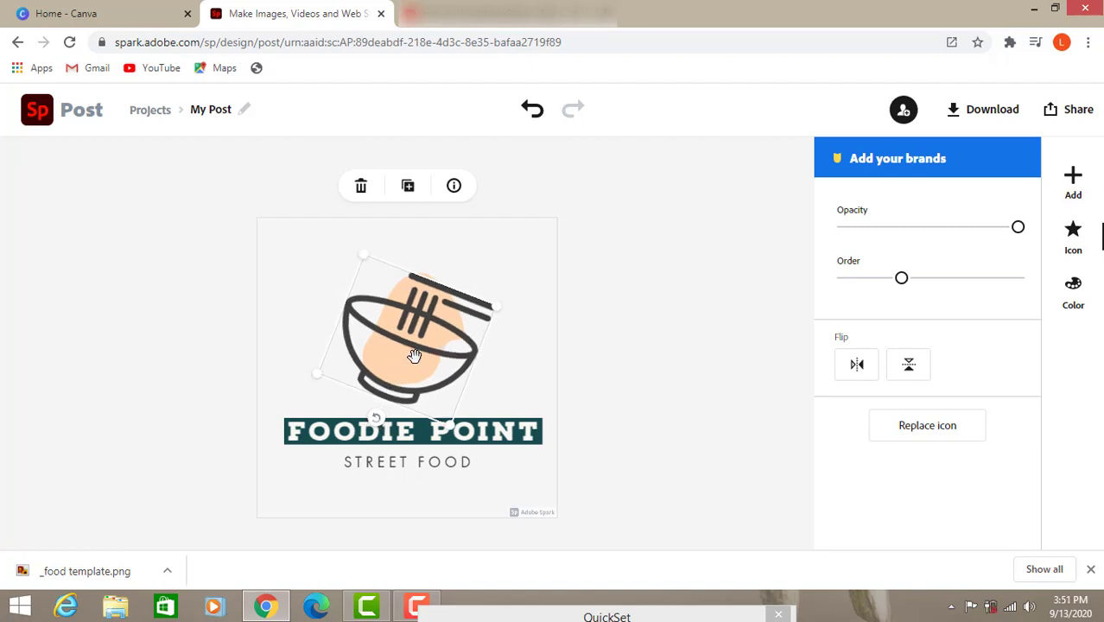
Move the tilted bowl icon to the upper-left area of the design and shift the peach blob slightly right.
drag(415, 357, 342, 318)
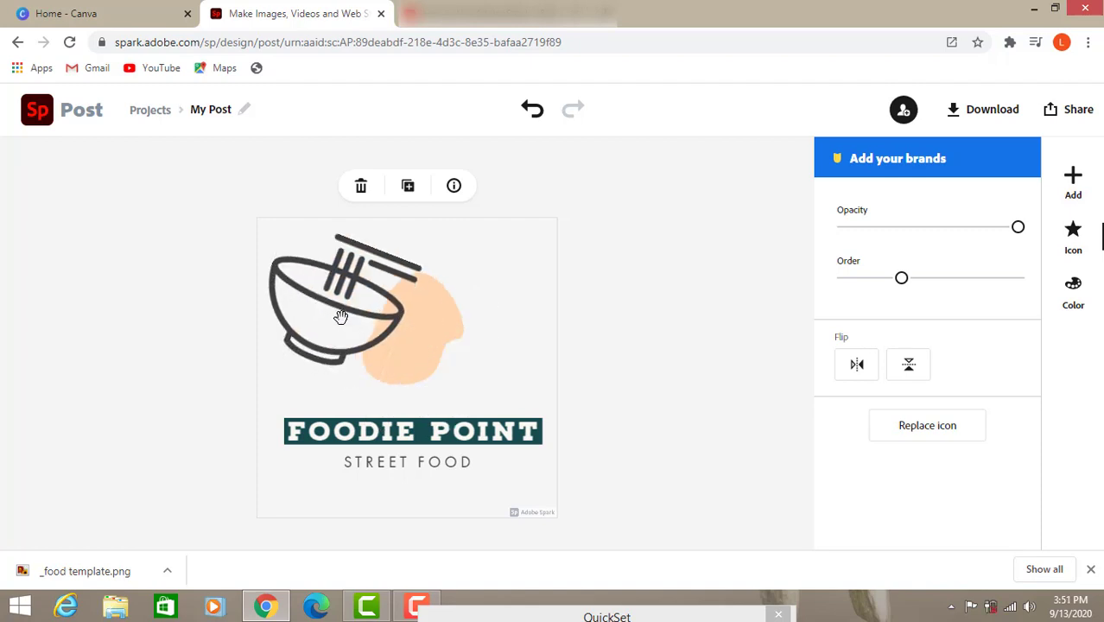
click(420, 333)
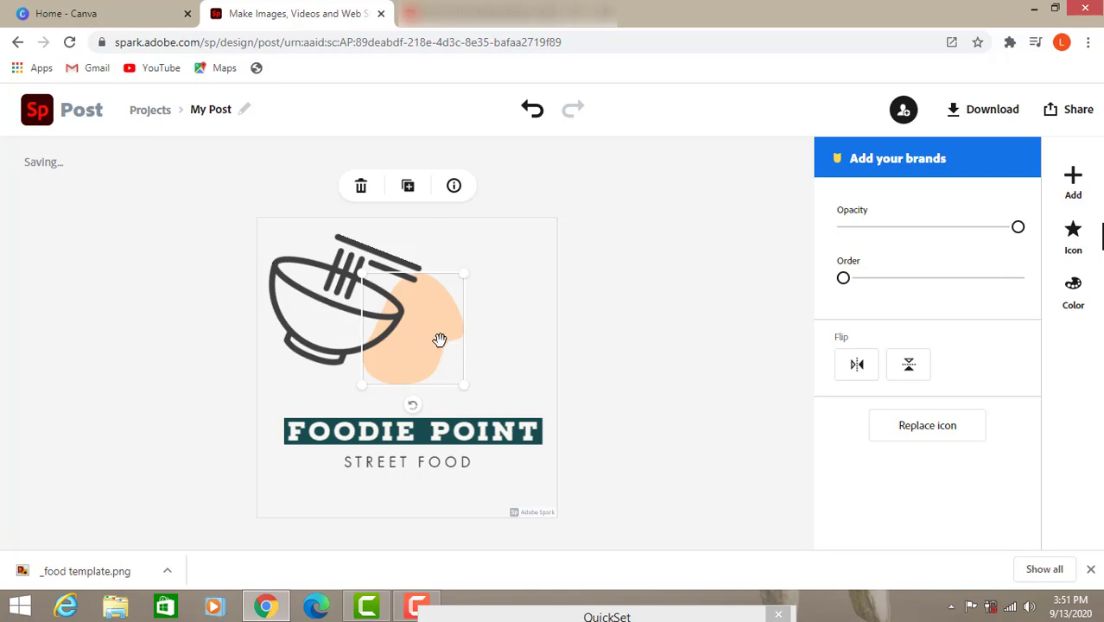
drag(429, 338, 456, 343)
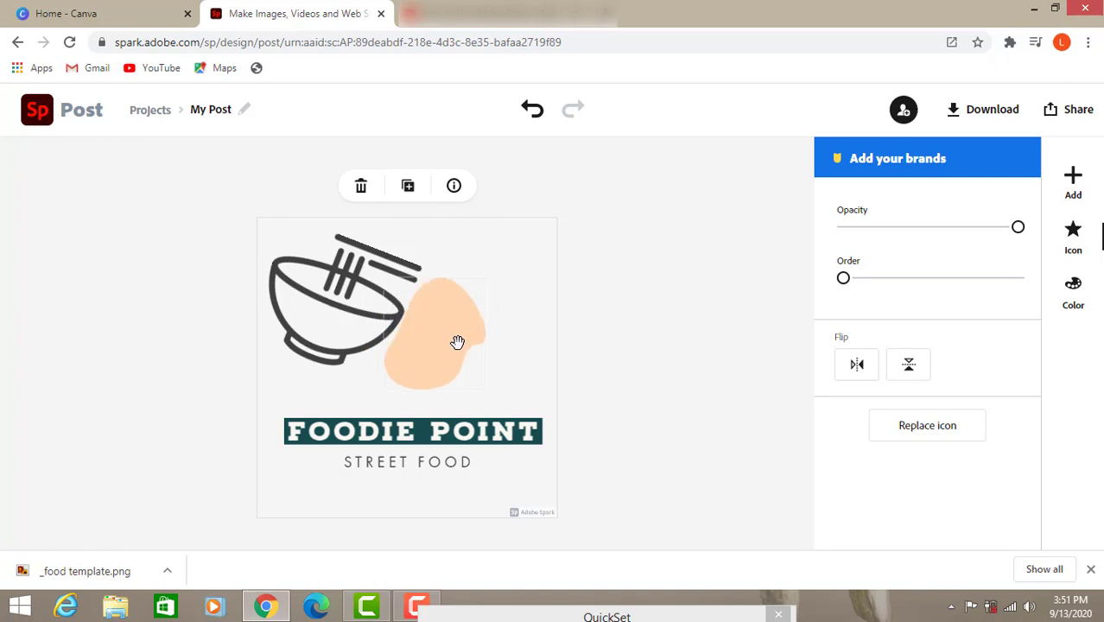
Try deleting the peach blob from the design, and undo the deletion.
click(361, 187)
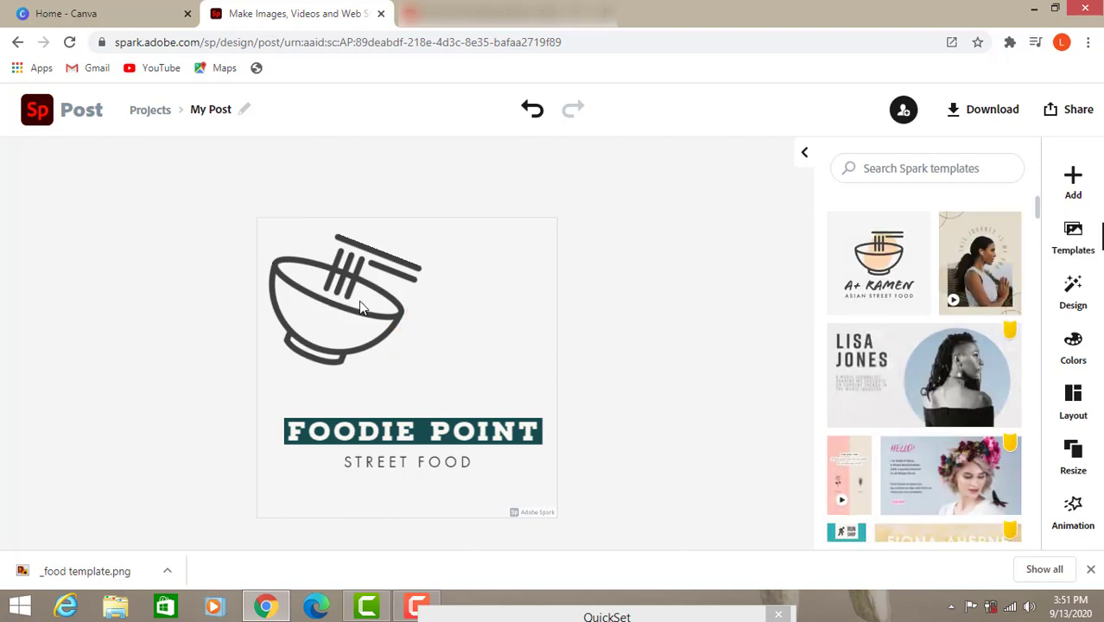
click(533, 113)
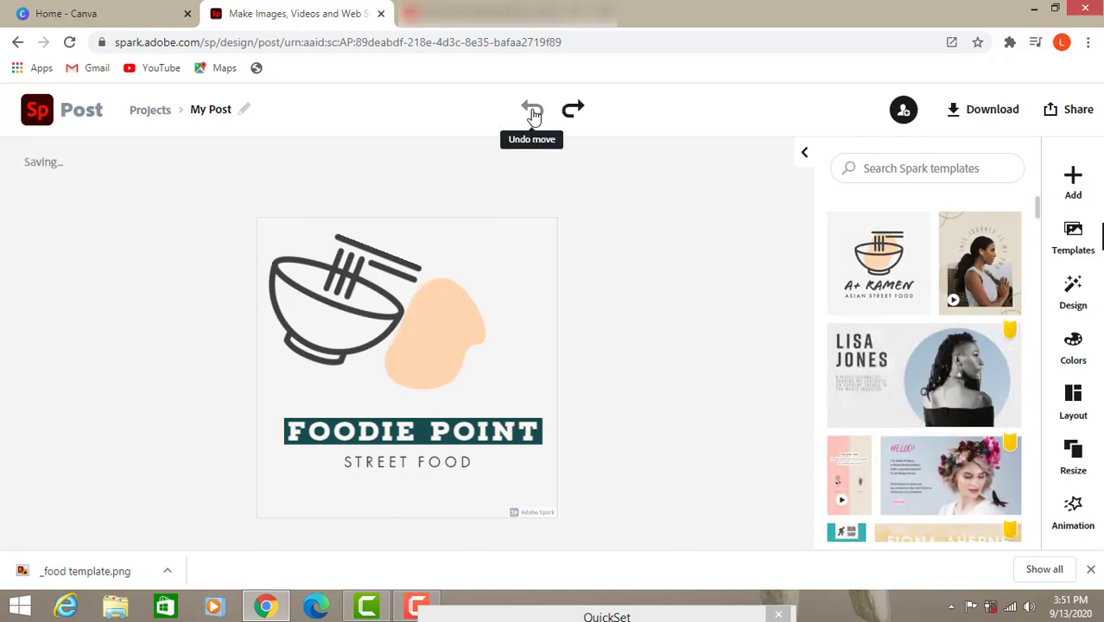
Browse the "blob" and "soup" icon search results for a replacement for the peach blob.
click(449, 307)
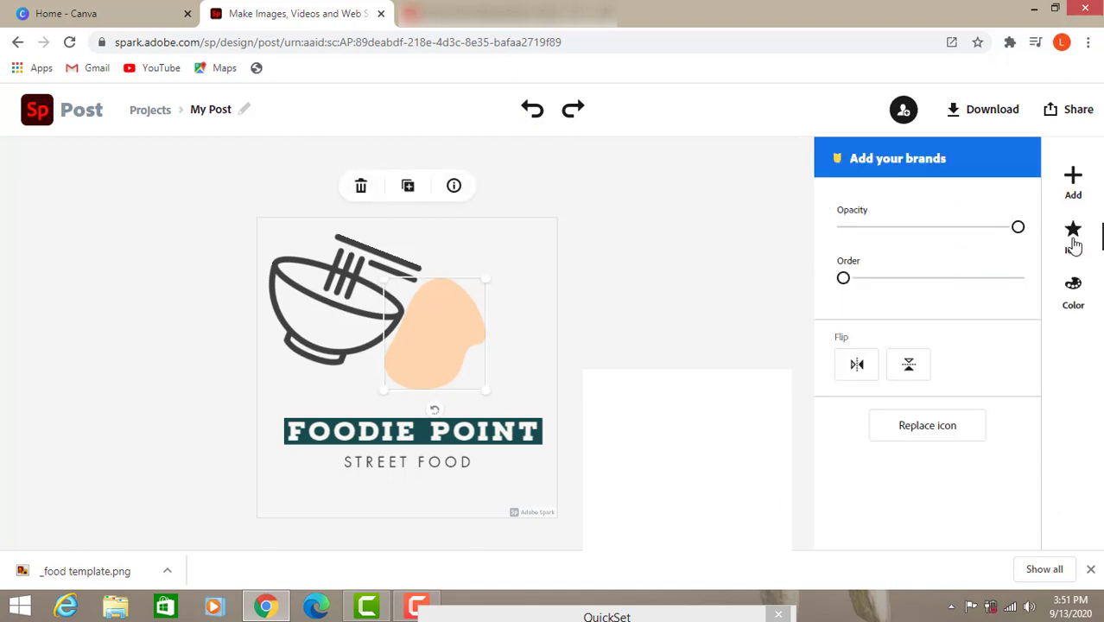
click(941, 432)
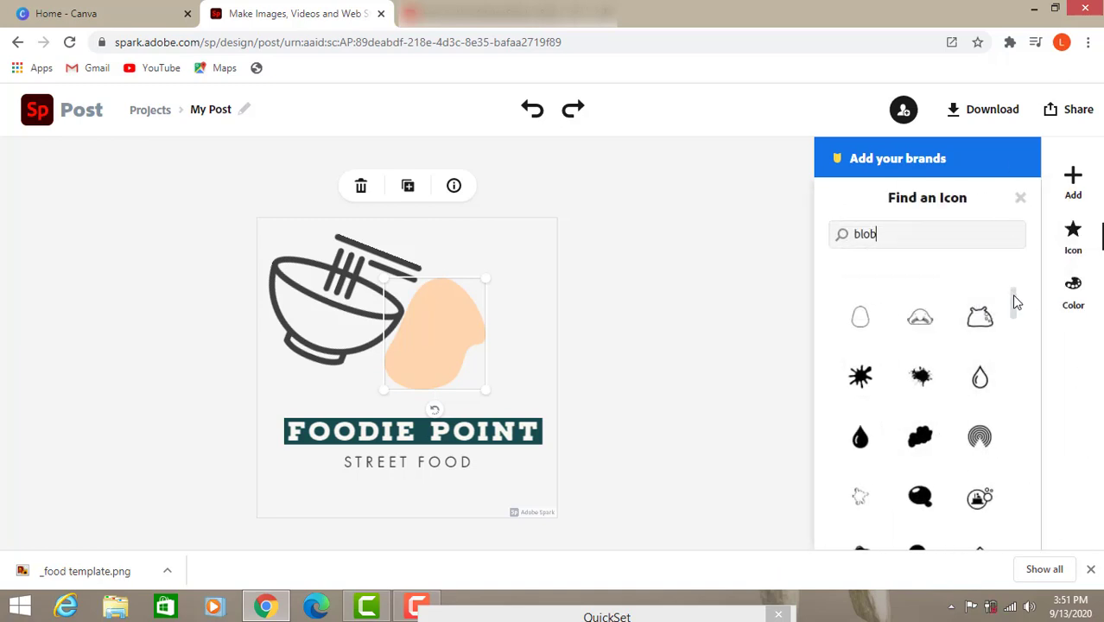
drag(1015, 303, 1018, 329)
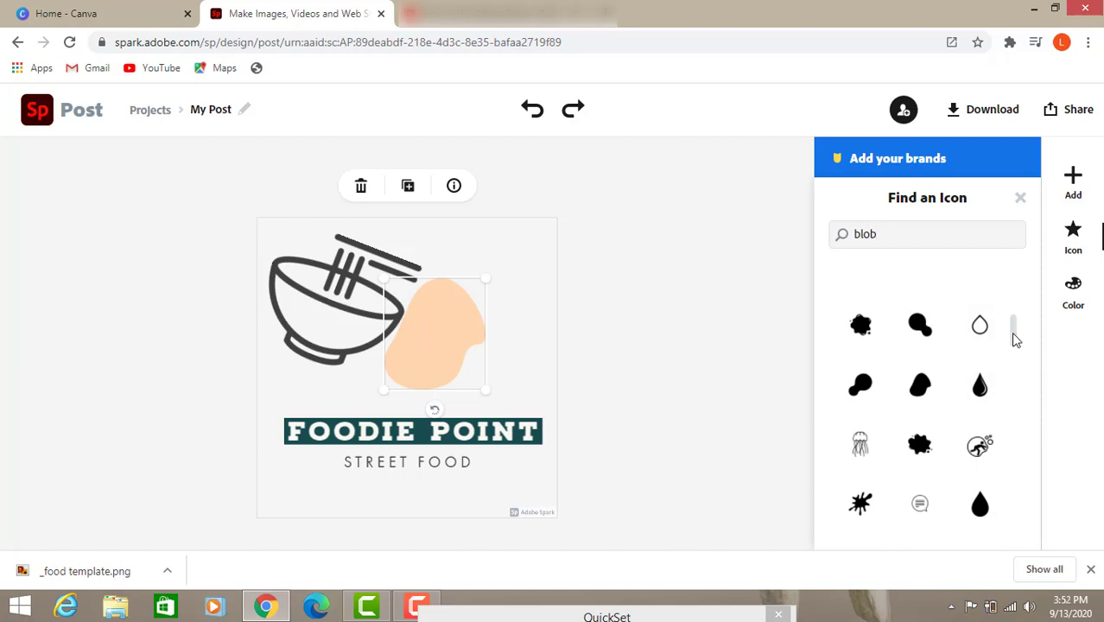
drag(1015, 340, 1016, 348)
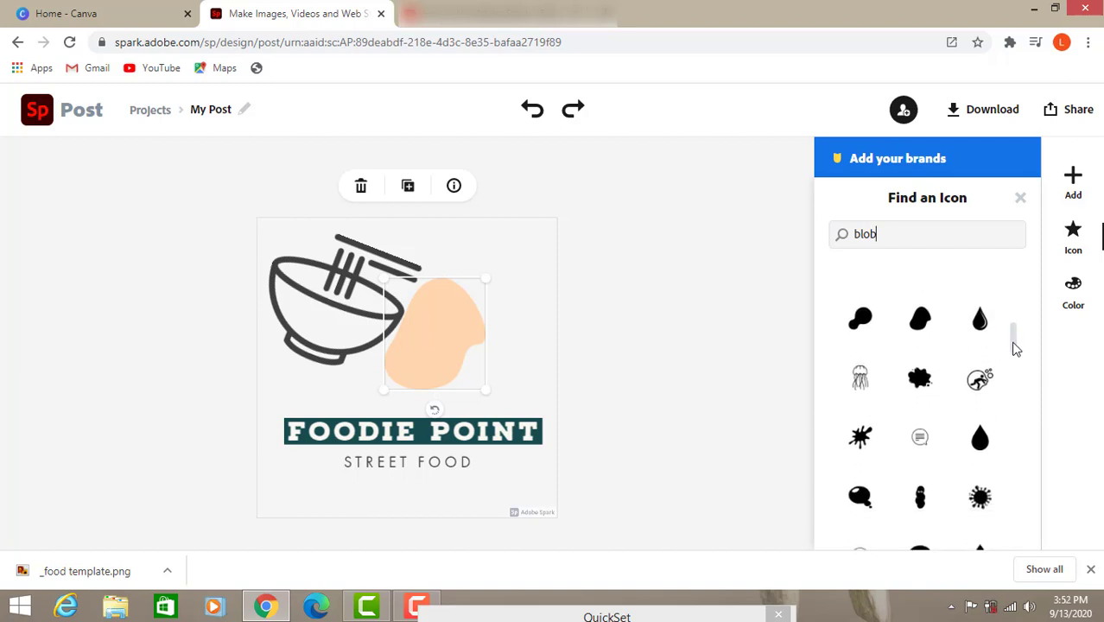
text(oup)
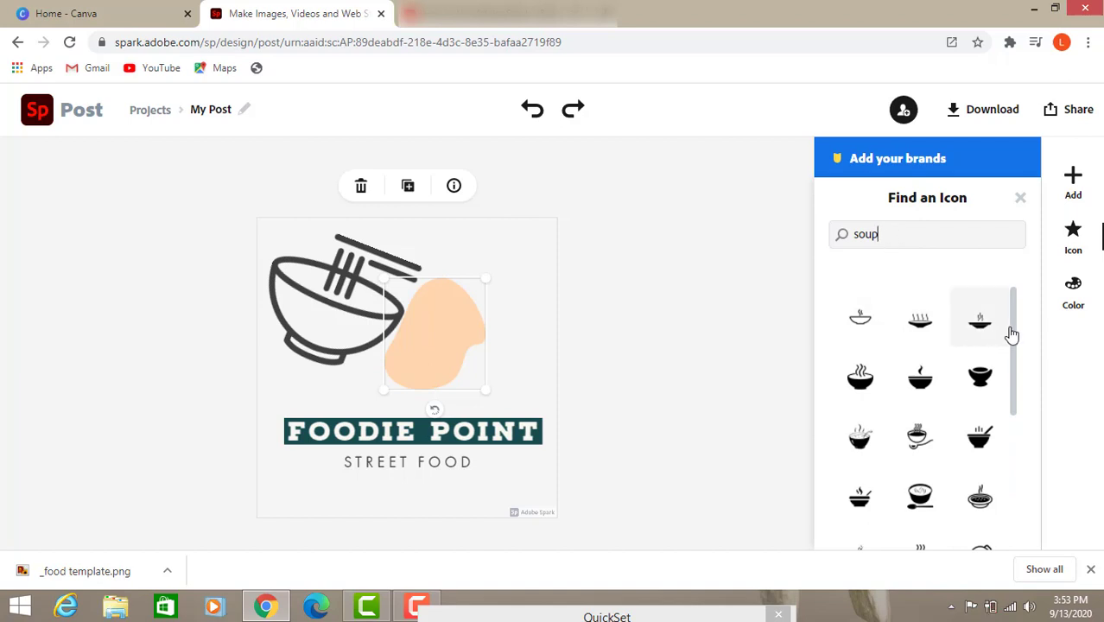
drag(1013, 335, 1013, 398)
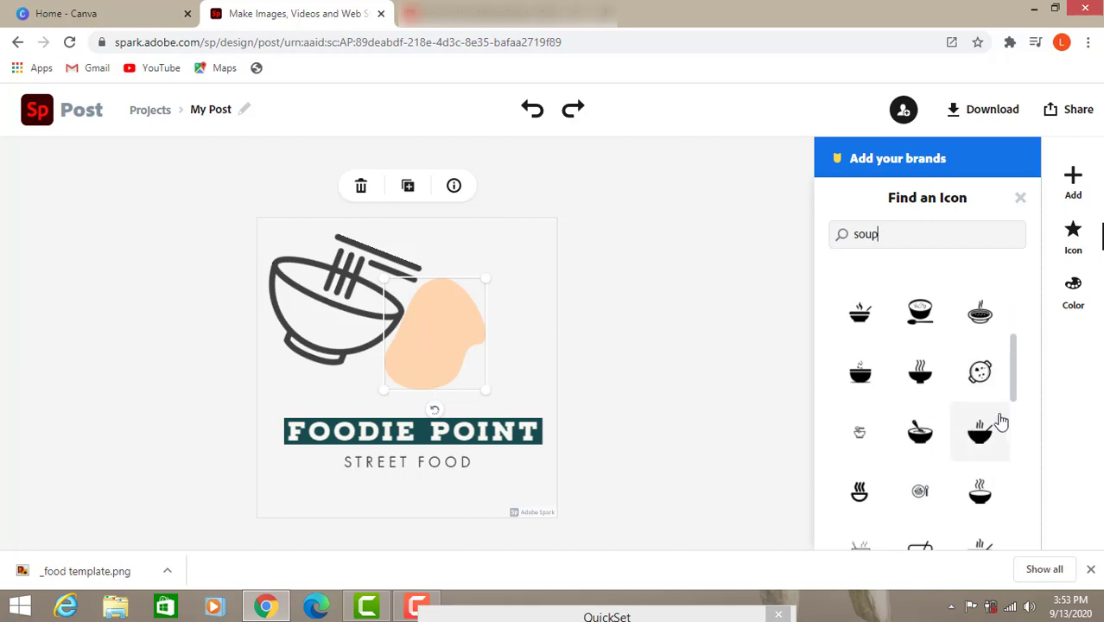
drag(1014, 388, 1015, 456)
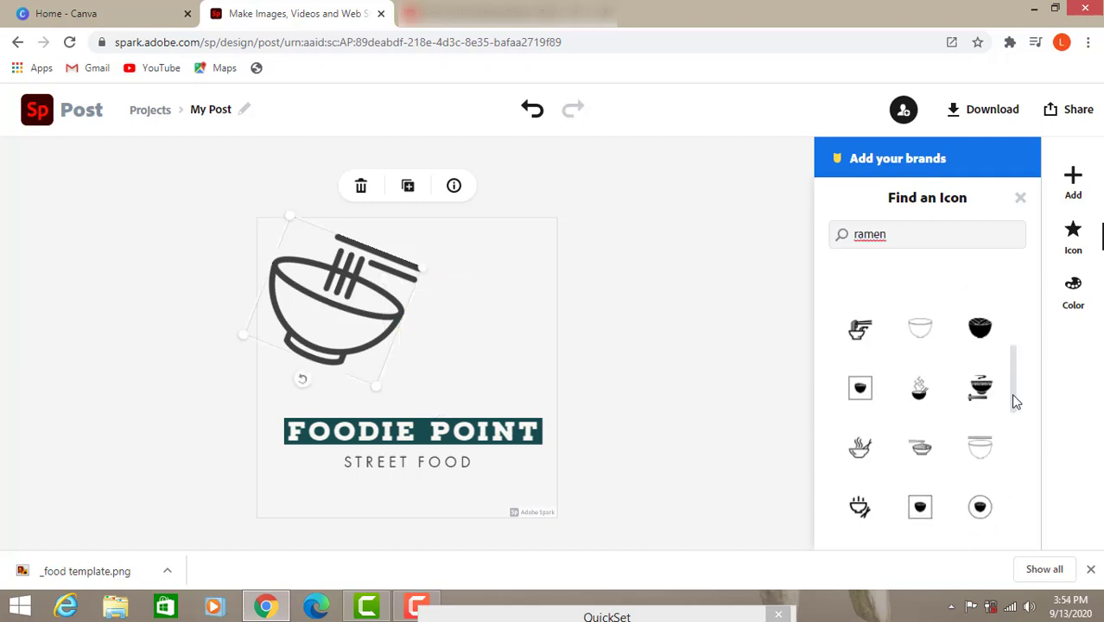
Replace the tilted noodle bowl with the steaming bowl and crossed chopsticks icon from the "ramen" search results.
drag(1014, 397, 1013, 401)
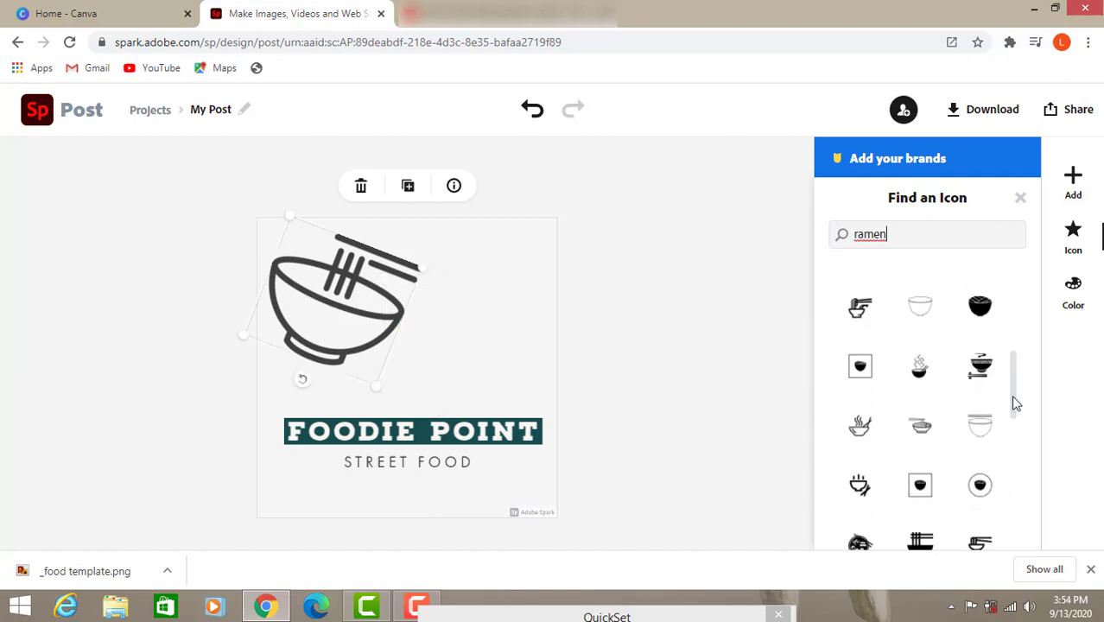
click(860, 426)
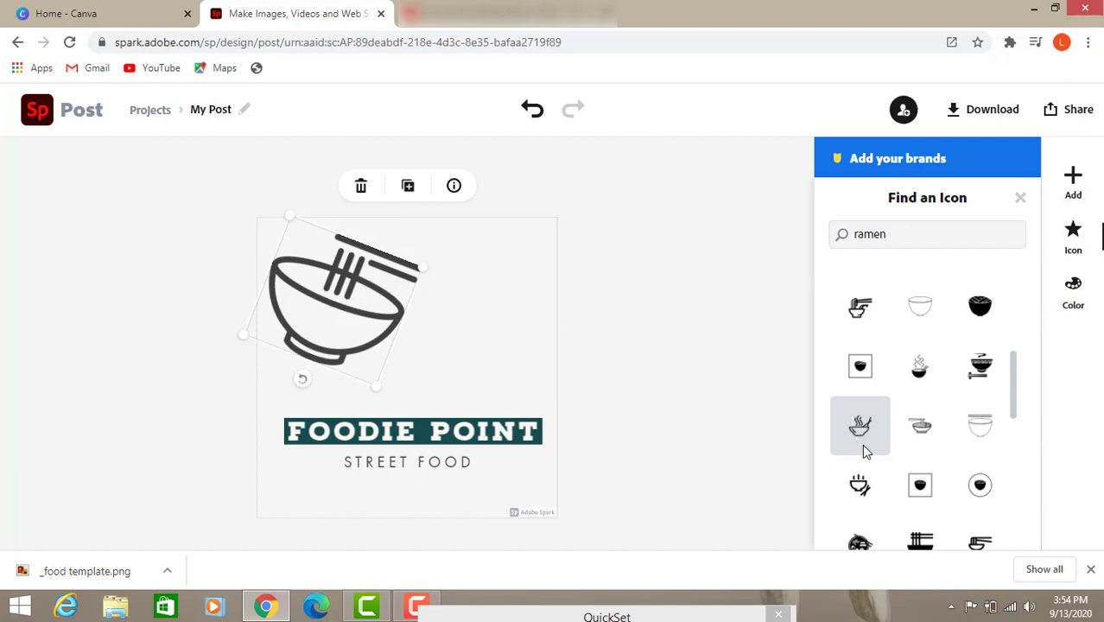
click(863, 445)
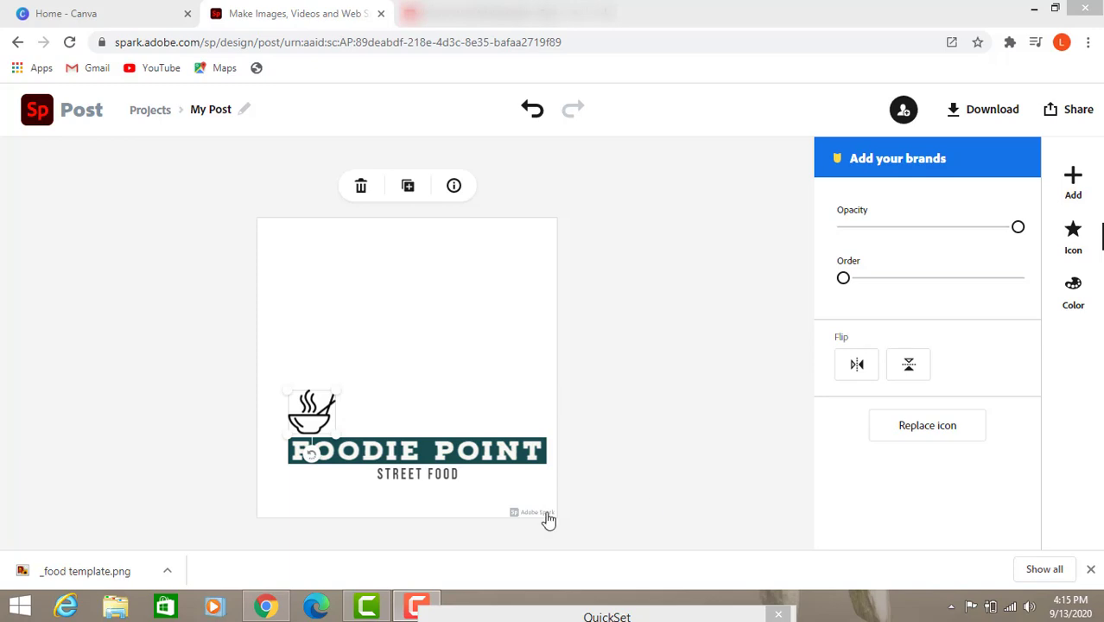
Enlarge the steaming bowl icon to about half the canvas width and position the "FOODIE POINT" title directly beneath it.
drag(336, 400, 468, 308)
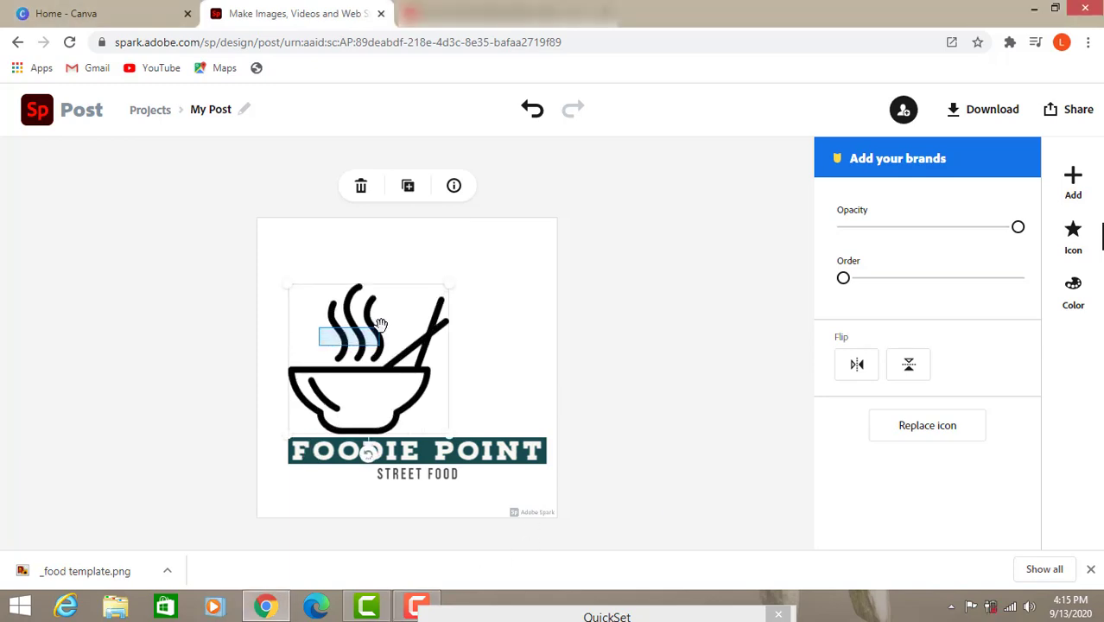
drag(372, 347, 414, 328)
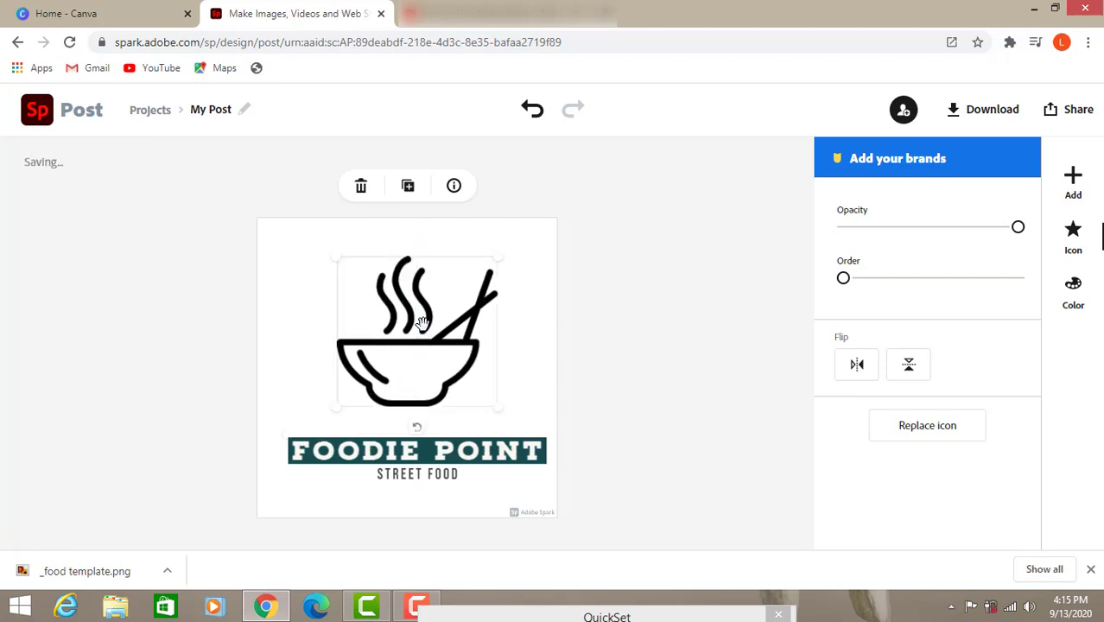
click(397, 425)
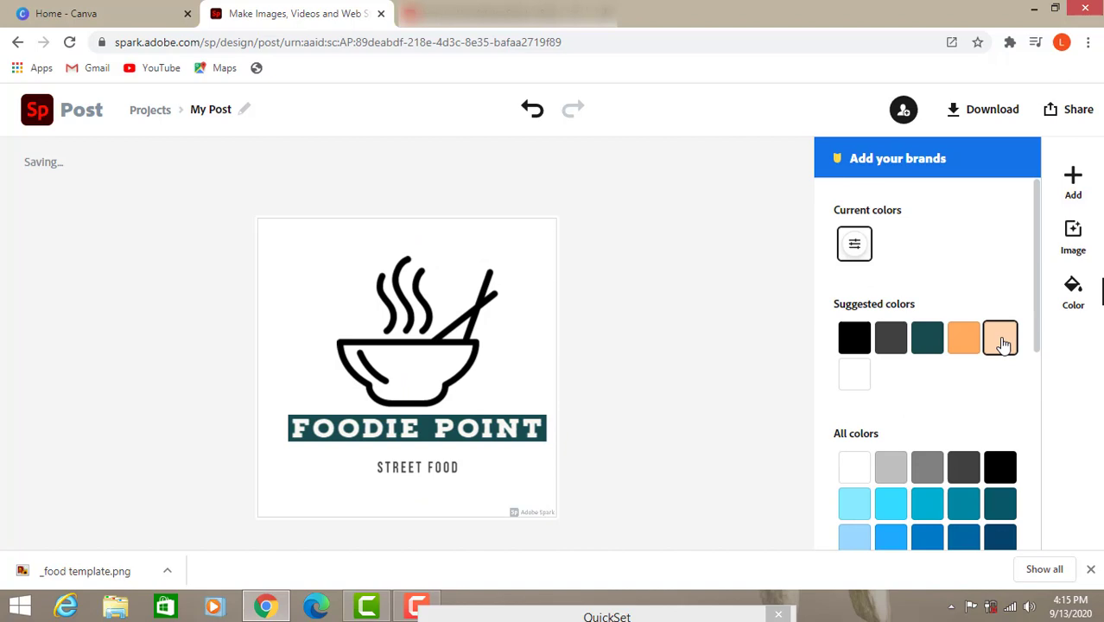
Fill the design's background with the suggested light peach color.
click(1000, 339)
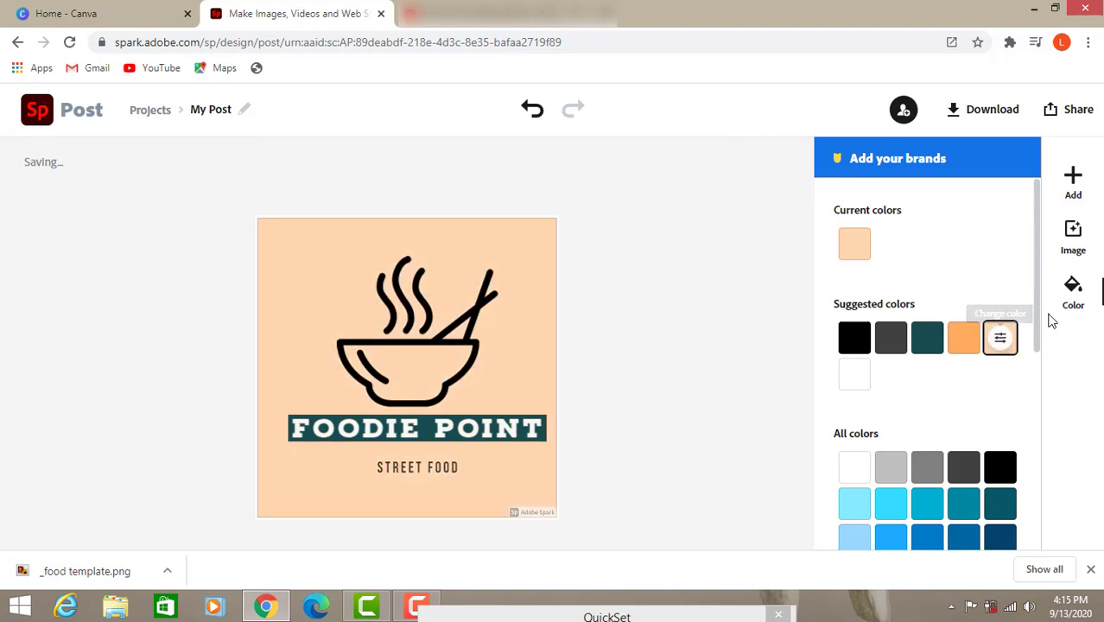
mouse_move(1036, 308)
mouse_down()
mouse_move(1044, 367)
mouse_move(1039, 302)
mouse_up()
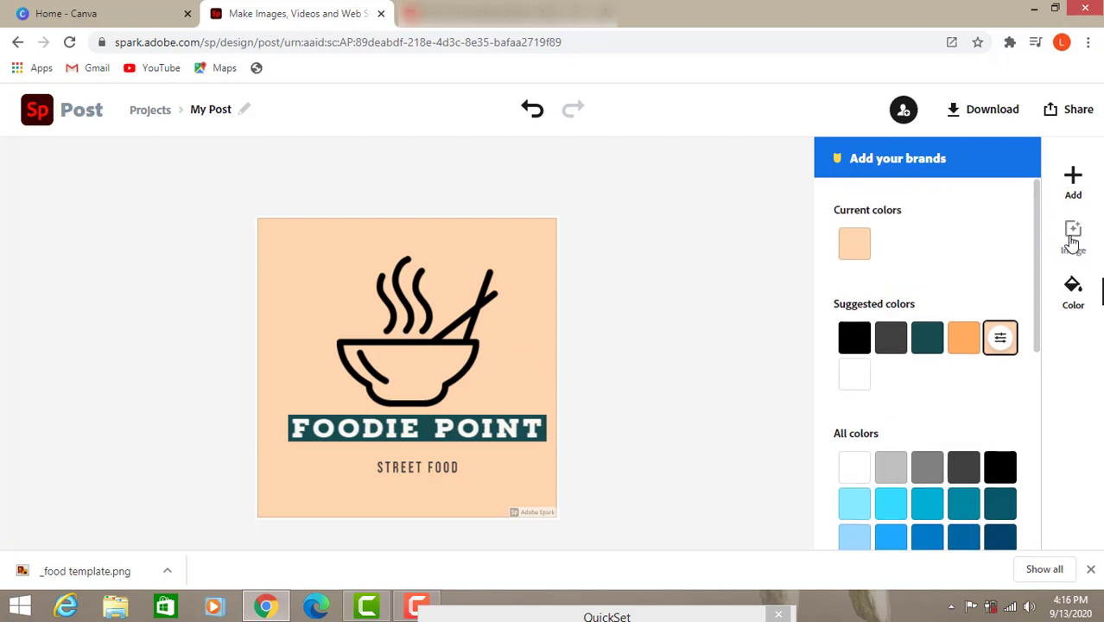
Search Adobe Stock for "food" and add the white photo of vegetables flying out of a pan as the background.
click(1071, 235)
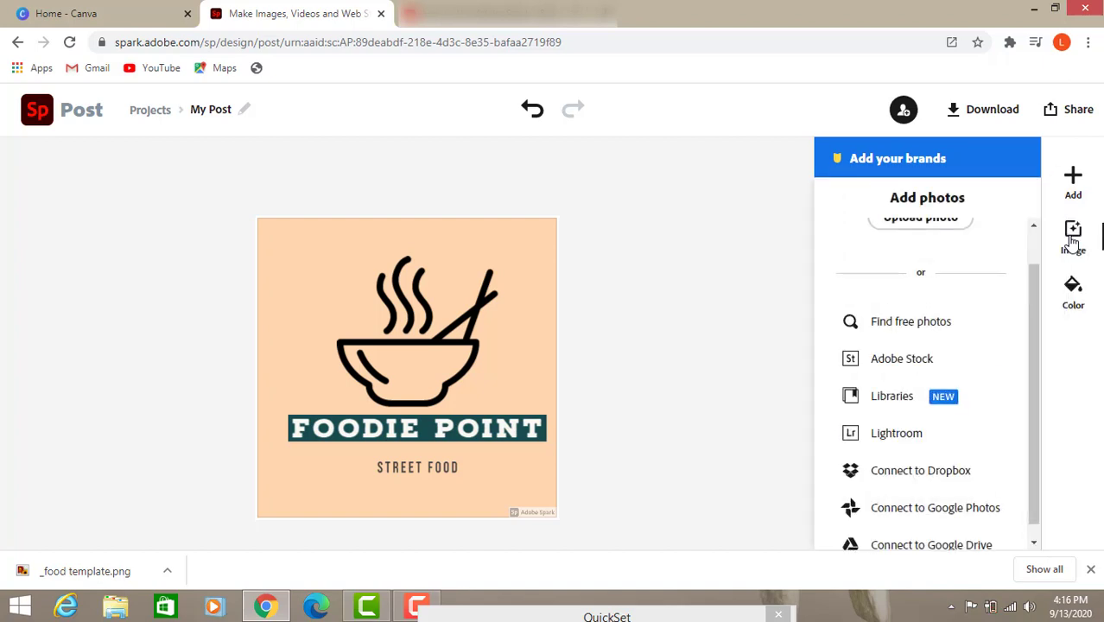
click(896, 366)
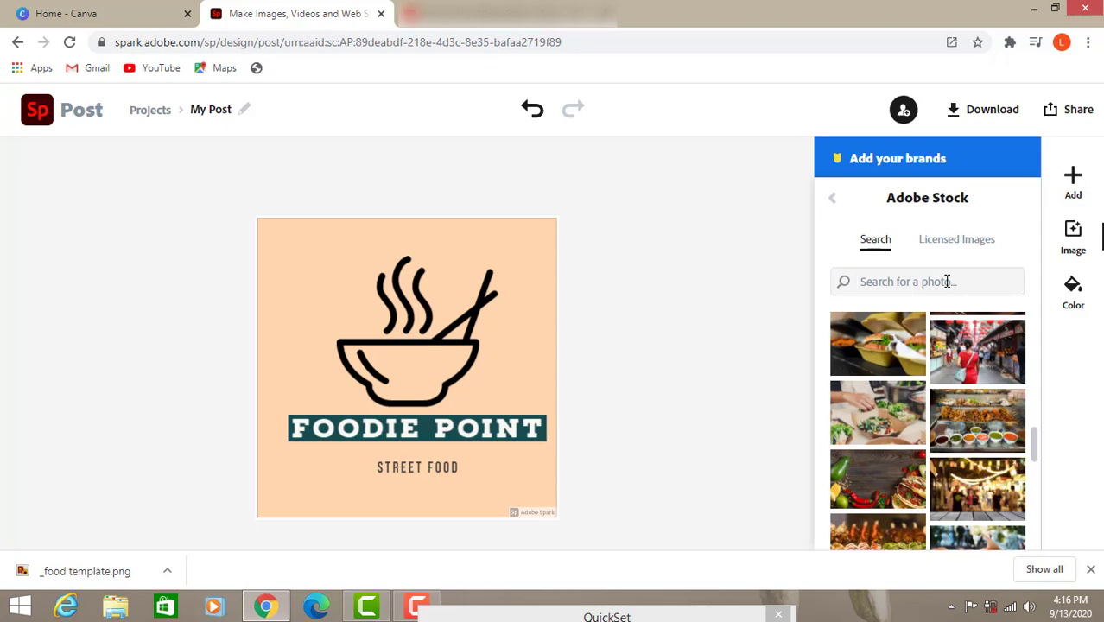
click(946, 281)
text(food)
key(Return)
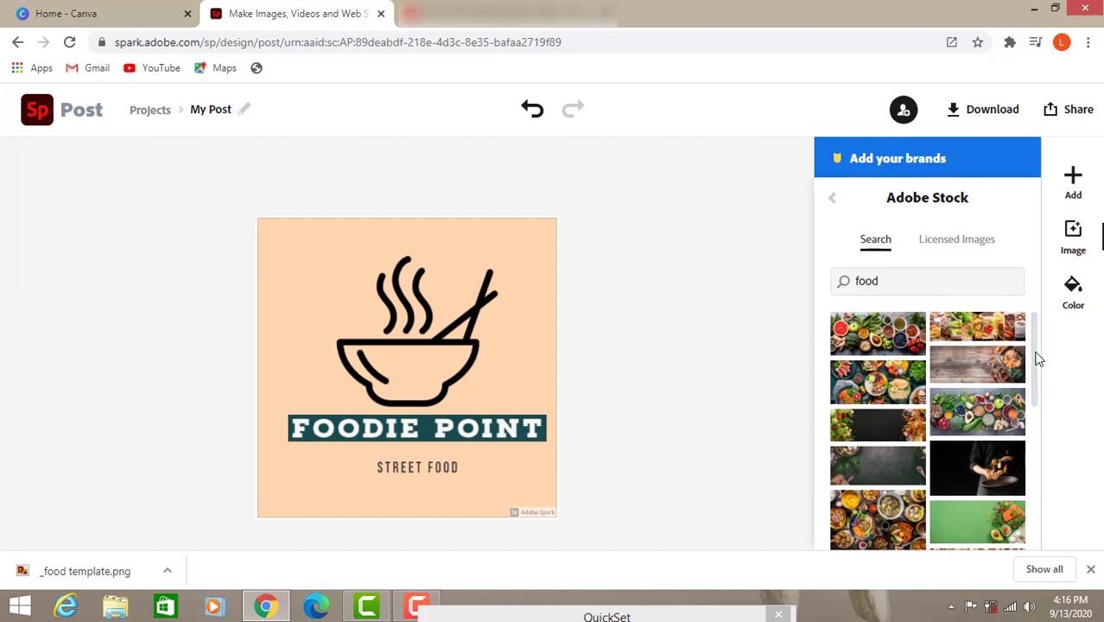
drag(1035, 359, 1037, 494)
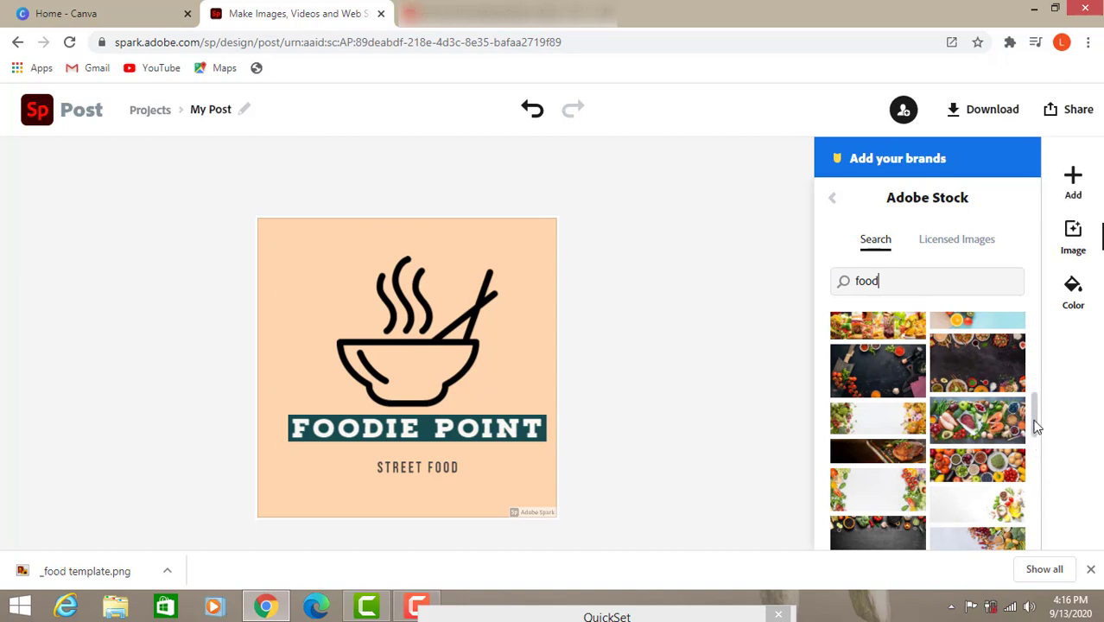
drag(1037, 418, 1037, 466)
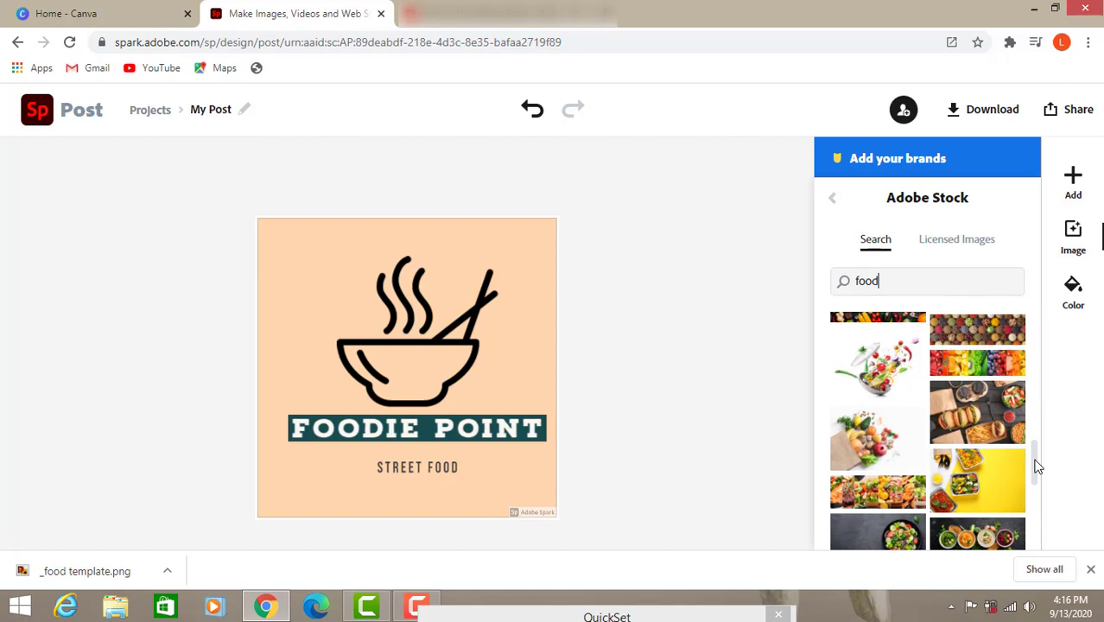
drag(873, 376, 855, 372)
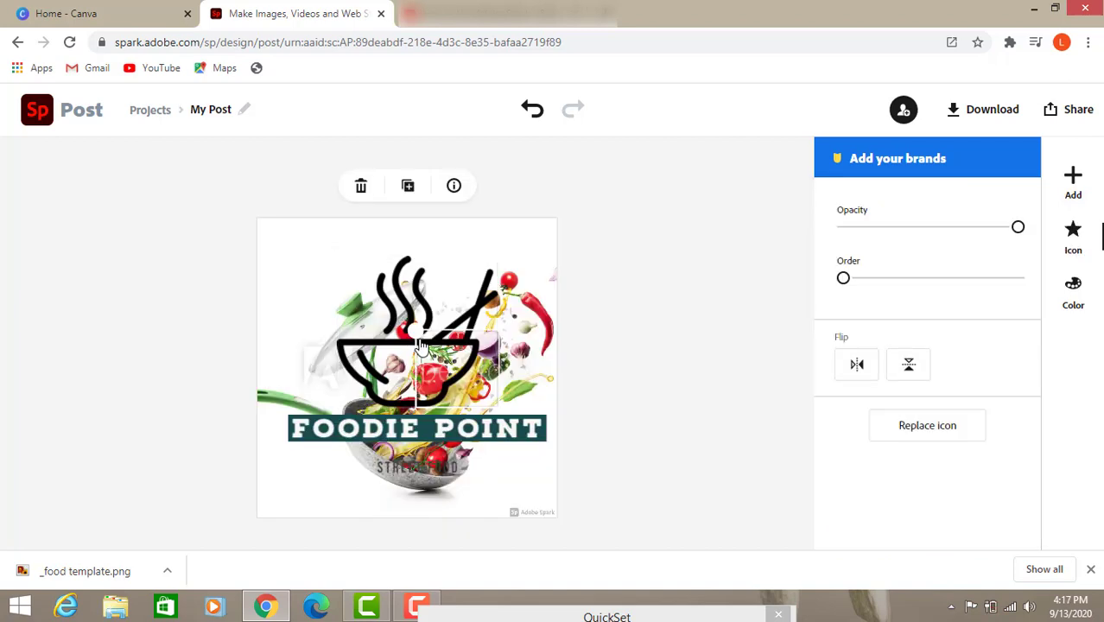
Move the small bowl icon to the design's upper-left corner and the "STREET FOOD" subtitle below the pan.
drag(456, 372, 303, 271)
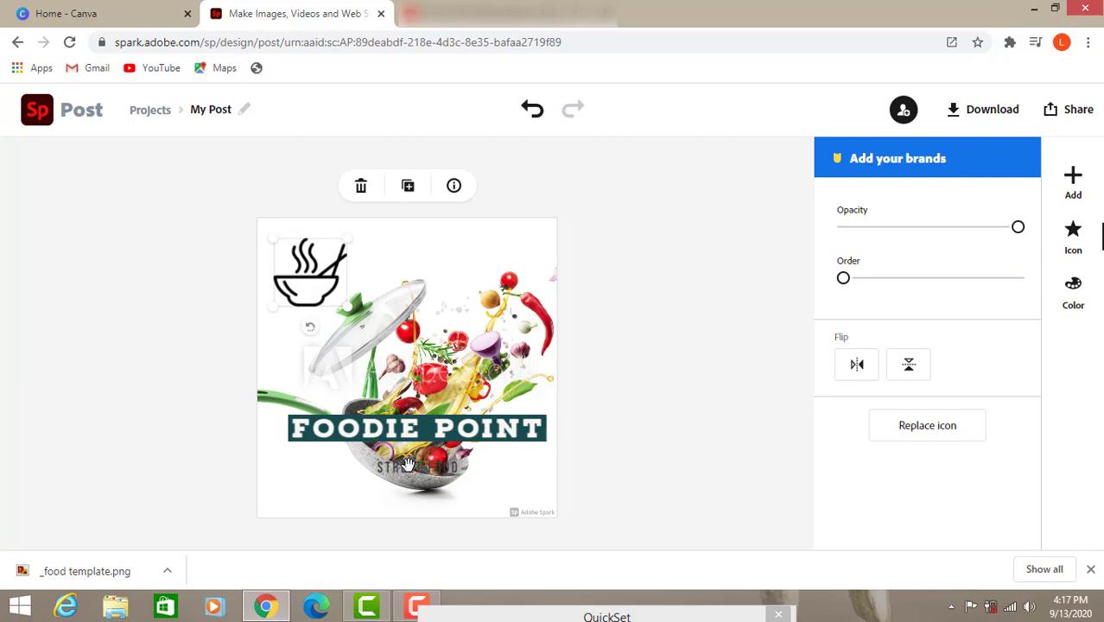
drag(406, 465, 386, 495)
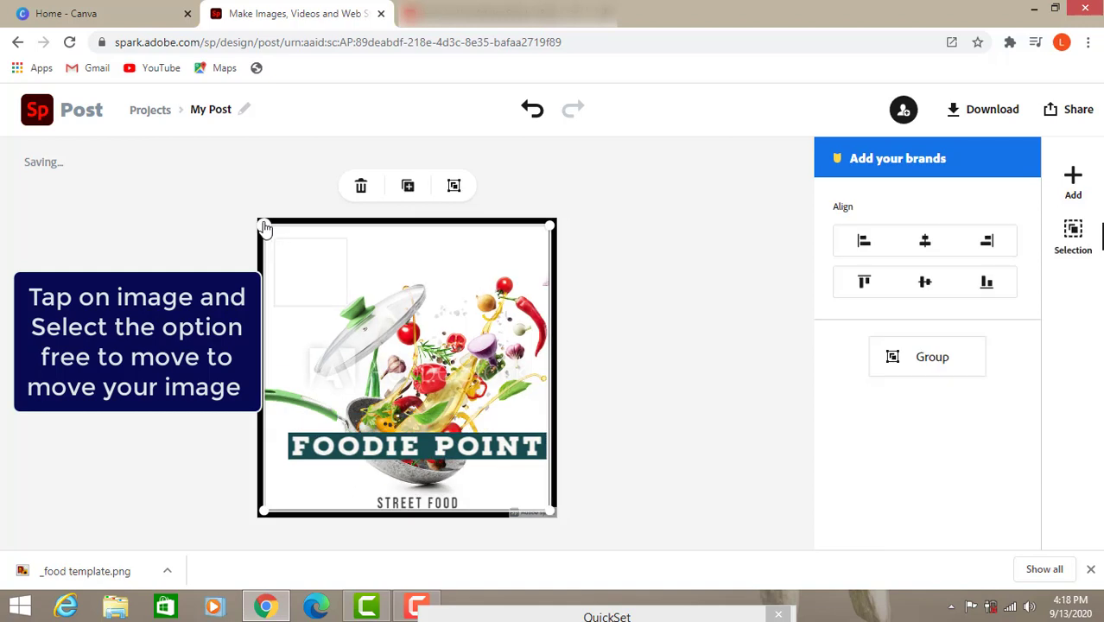
Shrink the pan photo and place it at the design's top center, with the bowl icon just above the title.
drag(265, 227, 363, 313)
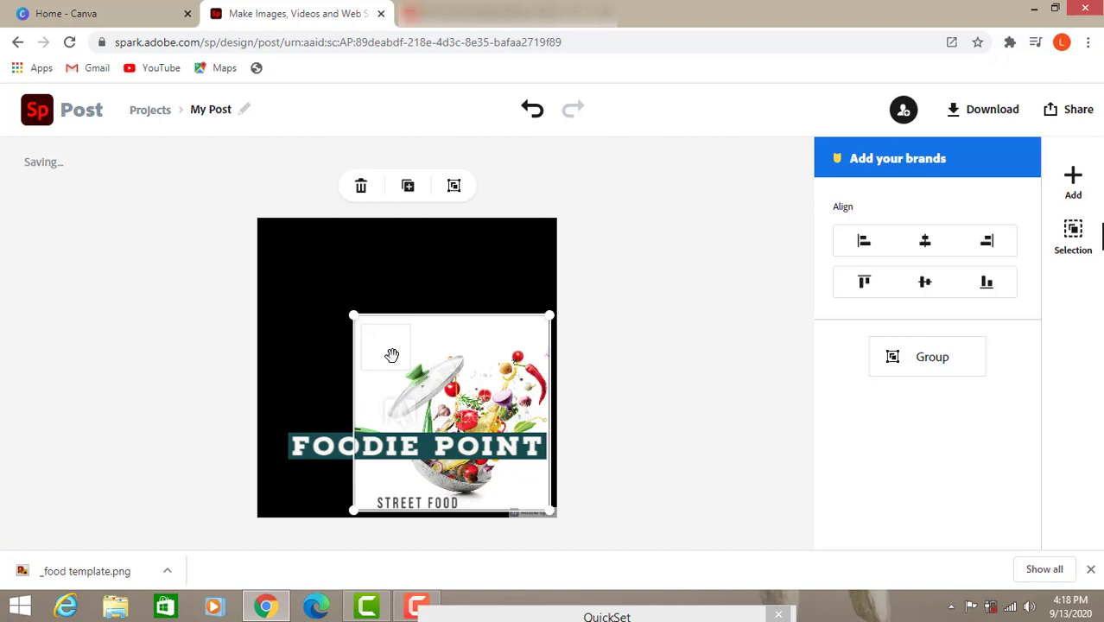
drag(391, 355, 353, 313)
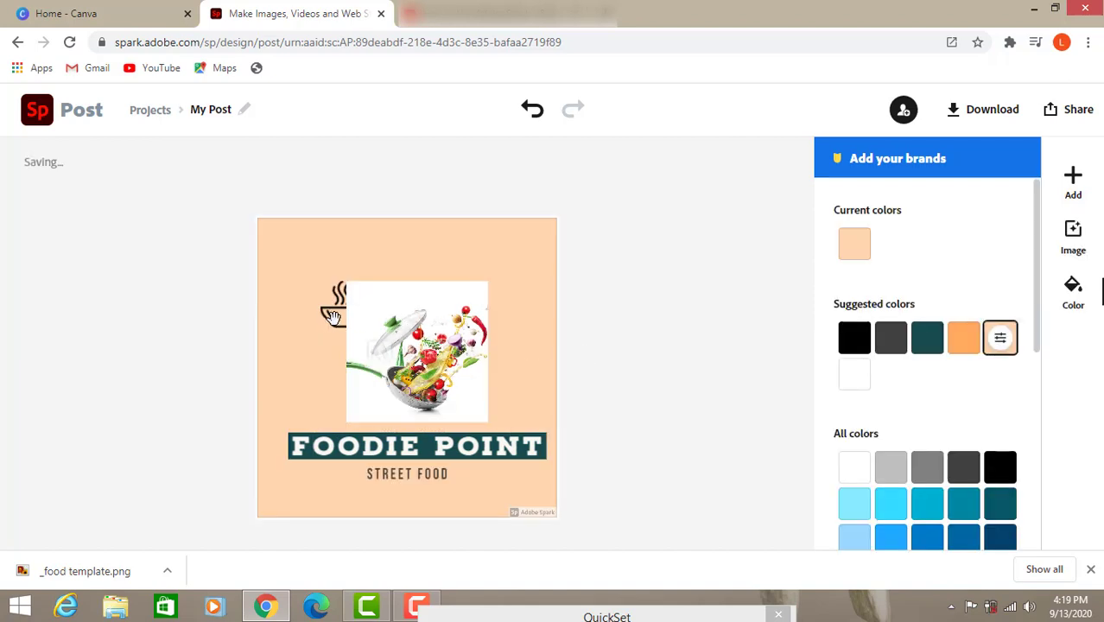
drag(332, 316, 316, 351)
drag(399, 301, 390, 222)
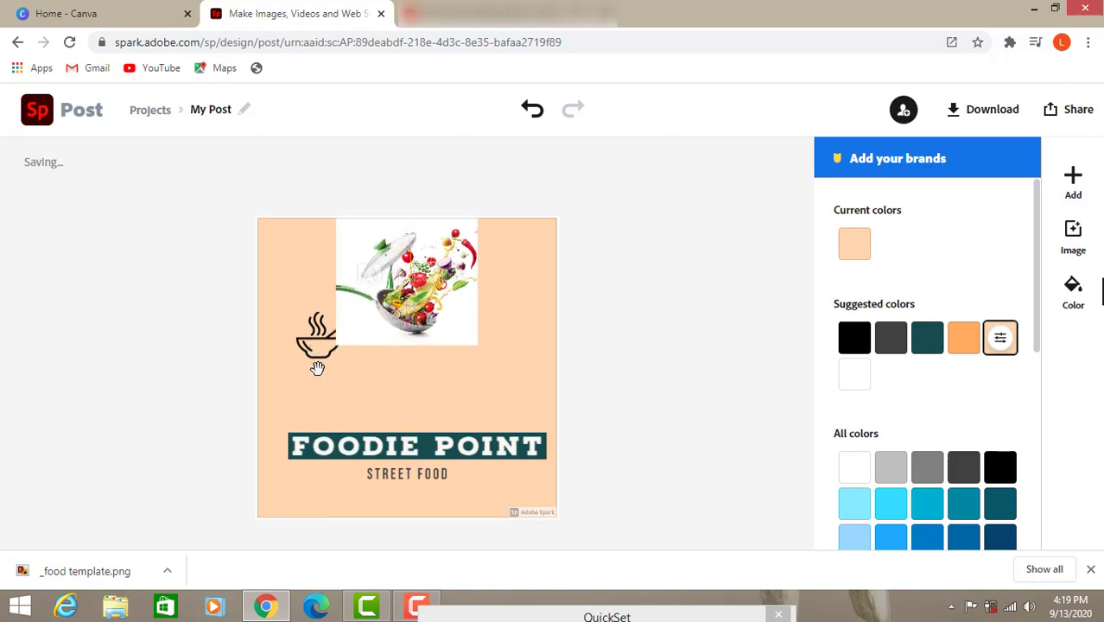
drag(317, 368, 437, 416)
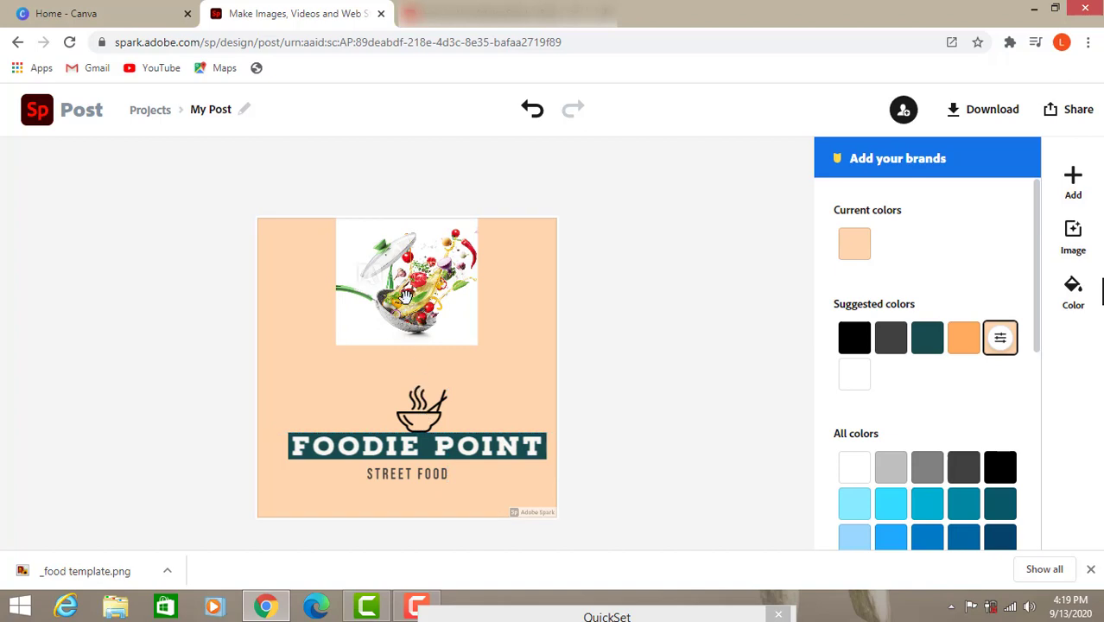
Shrink the pan photo to about a third of the canvas width and move it down closer to the title.
click(465, 238)
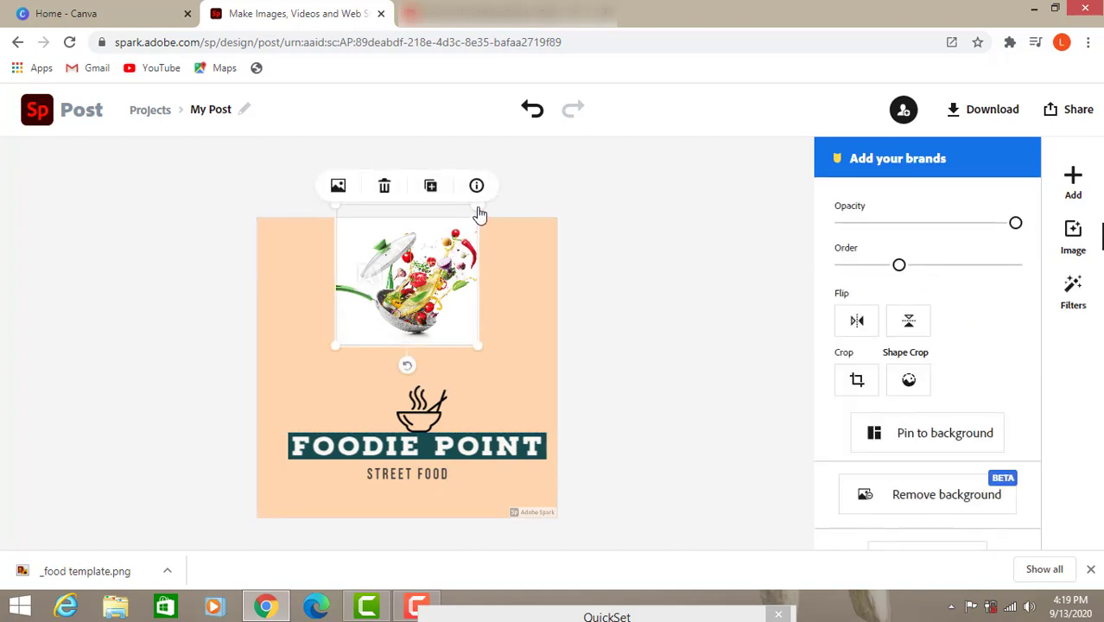
drag(480, 217, 432, 254)
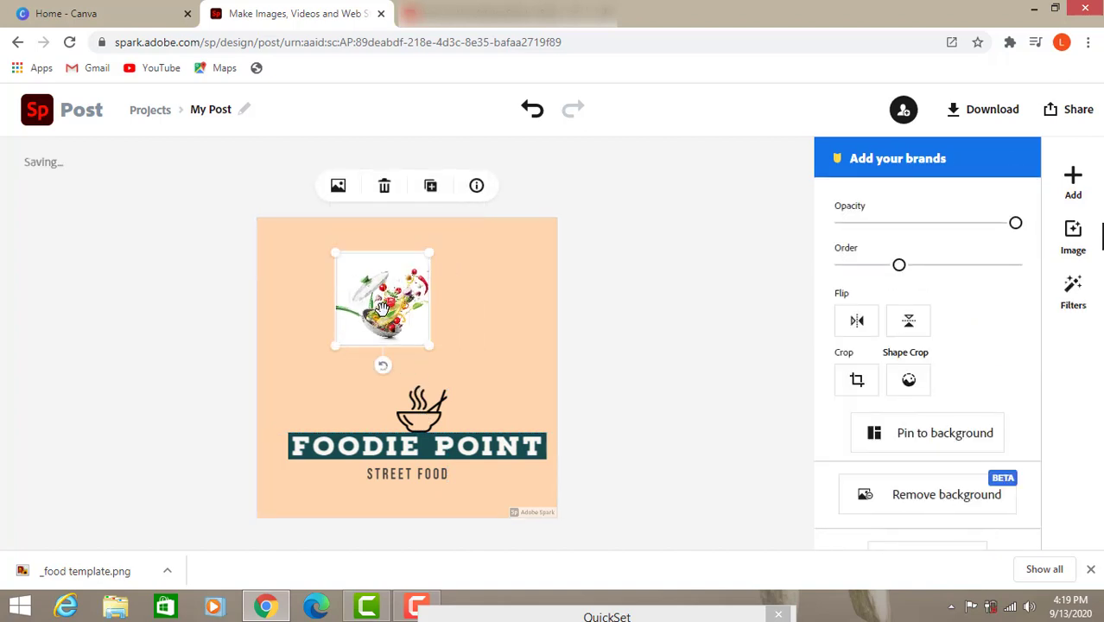
drag(381, 309, 387, 375)
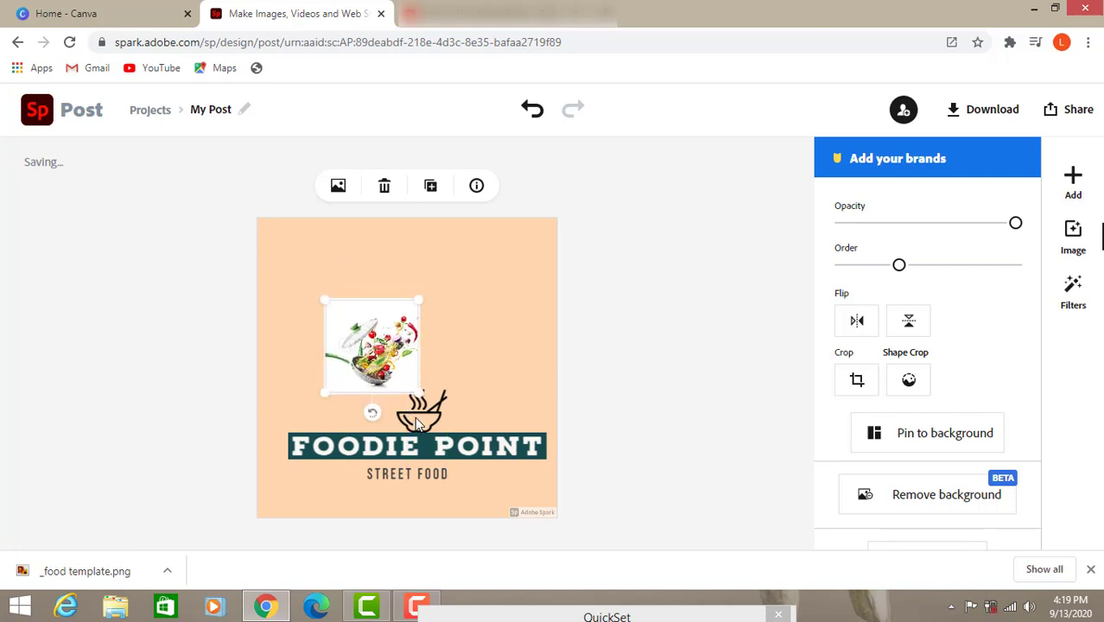
Place the bowl icon to the right of the pan photo and raise the photo slightly so they sit side by side.
click(418, 420)
drag(415, 411, 451, 349)
drag(381, 335, 379, 309)
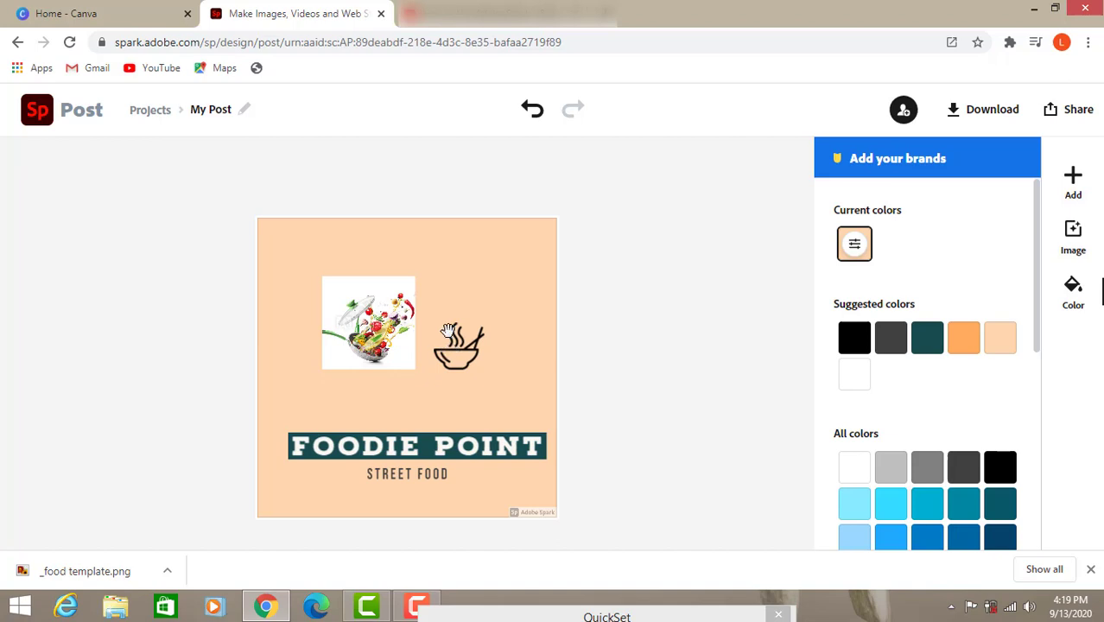
drag(454, 339, 451, 336)
Move the "FOODIE POINT" title up beneath the photo and bowl icon, and bring the "STREET FOOD" subtitle up below it.
drag(412, 444, 409, 399)
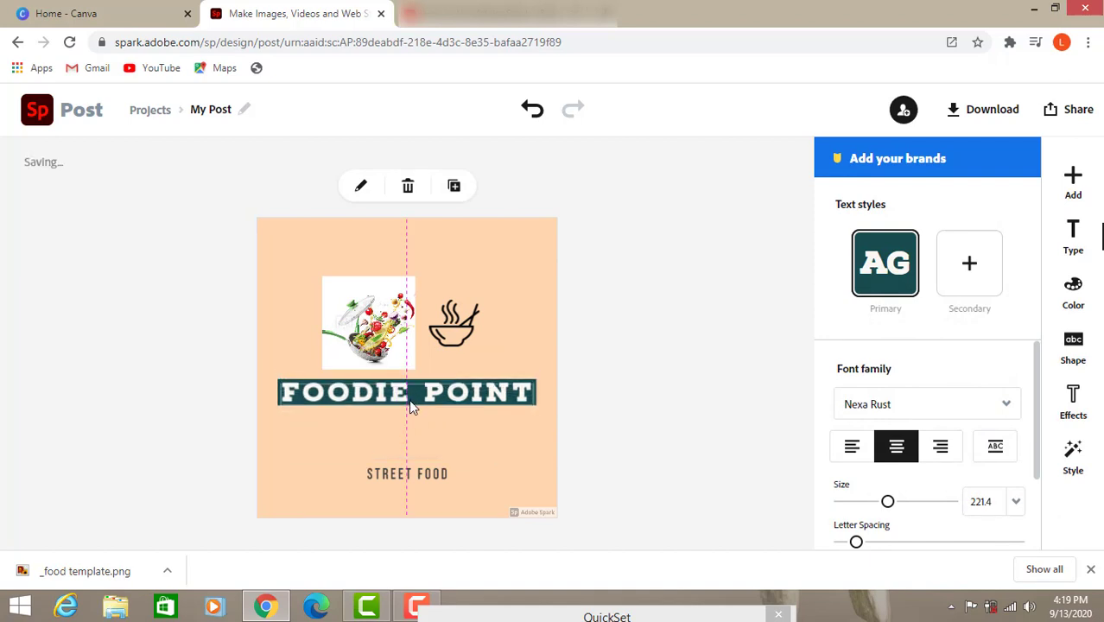
drag(403, 472, 399, 434)
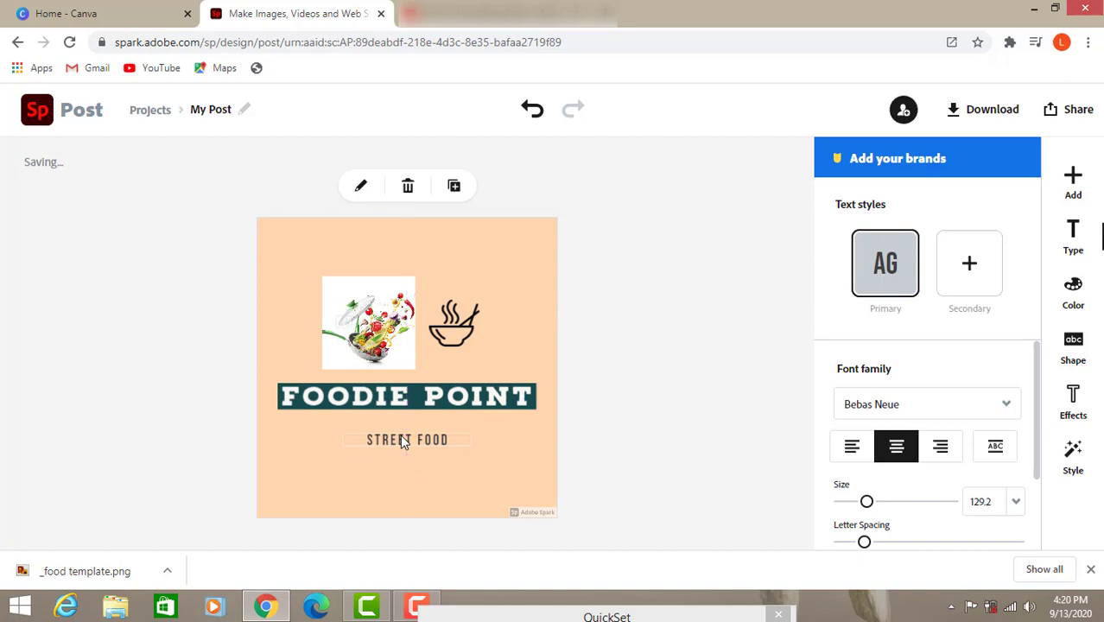
Recolor the bowl icon with the suggested orange.
click(447, 323)
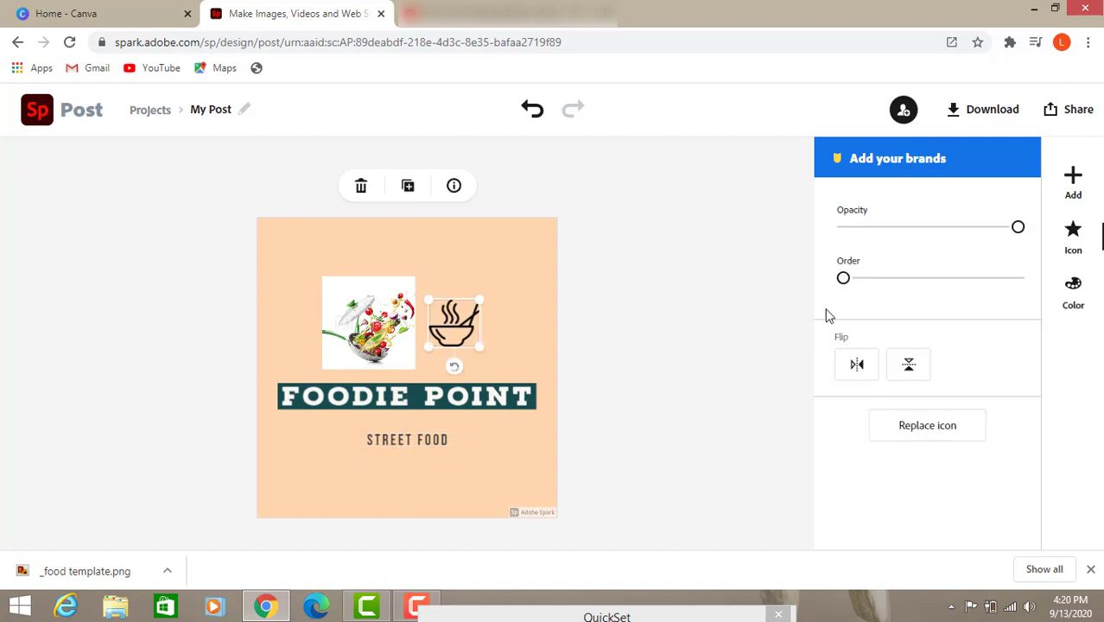
click(1064, 309)
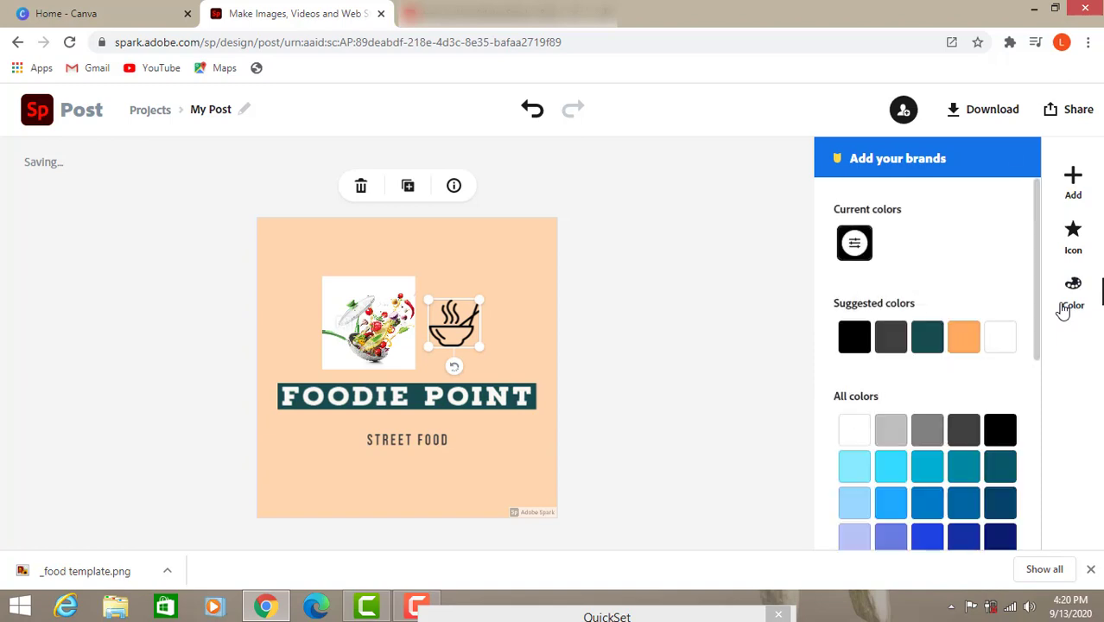
click(963, 342)
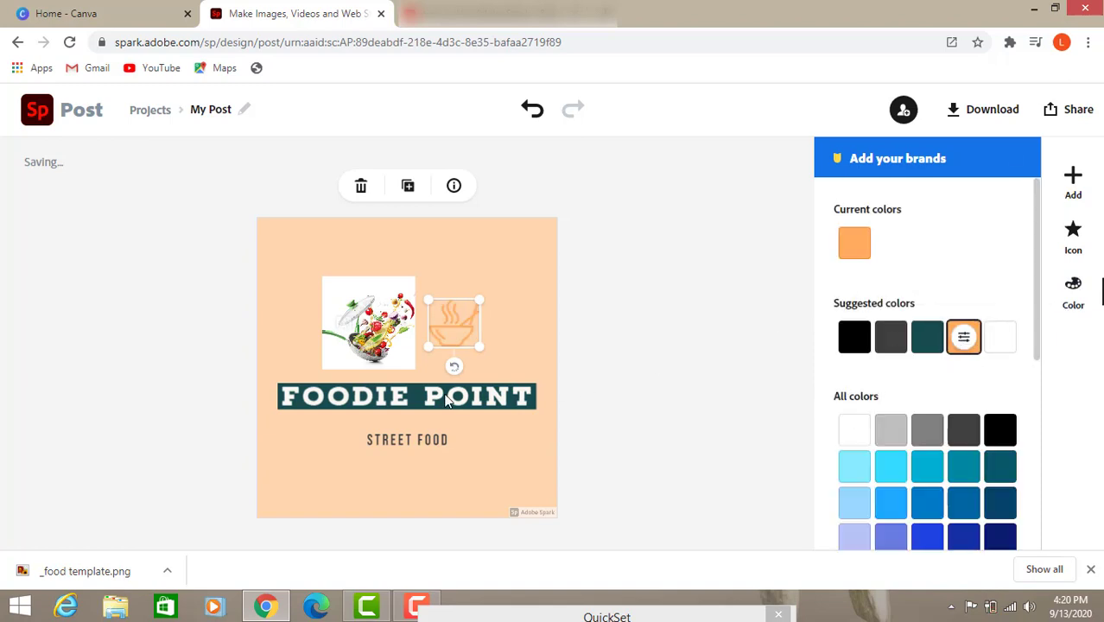
Try the suggested peach and olive color pair on the "FOODIE POINT" title.
click(421, 404)
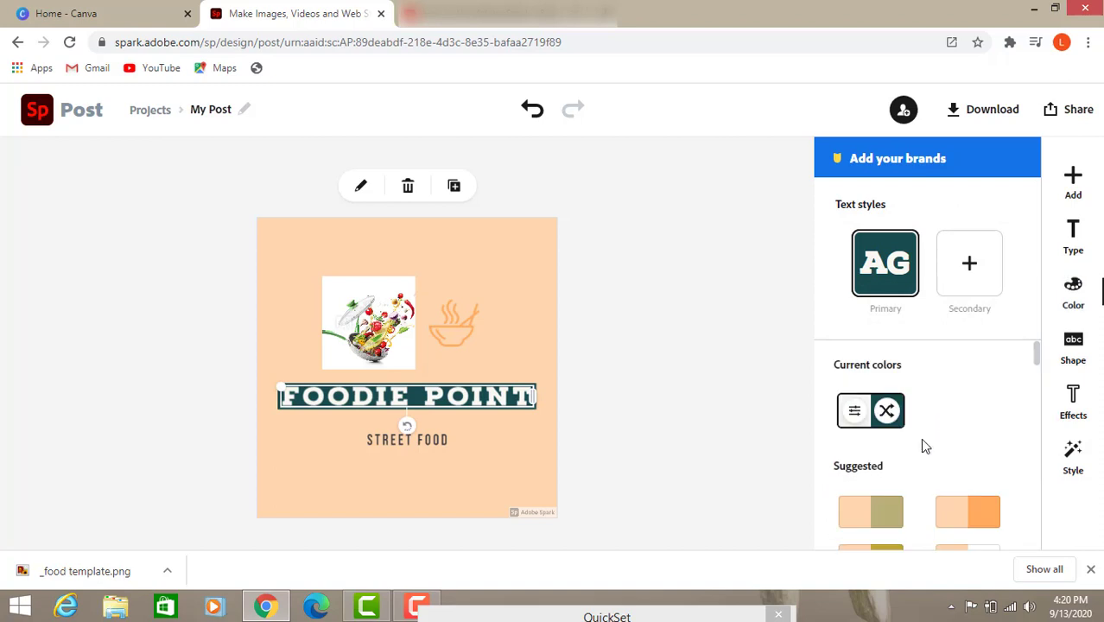
click(866, 516)
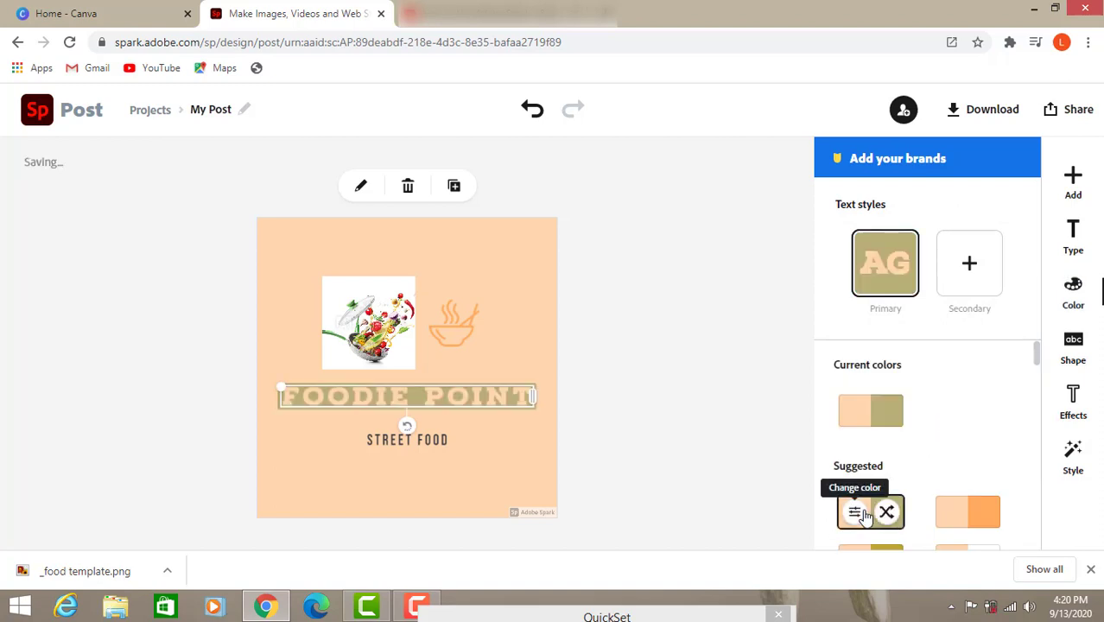
Change the design's background color to black.
click(462, 441)
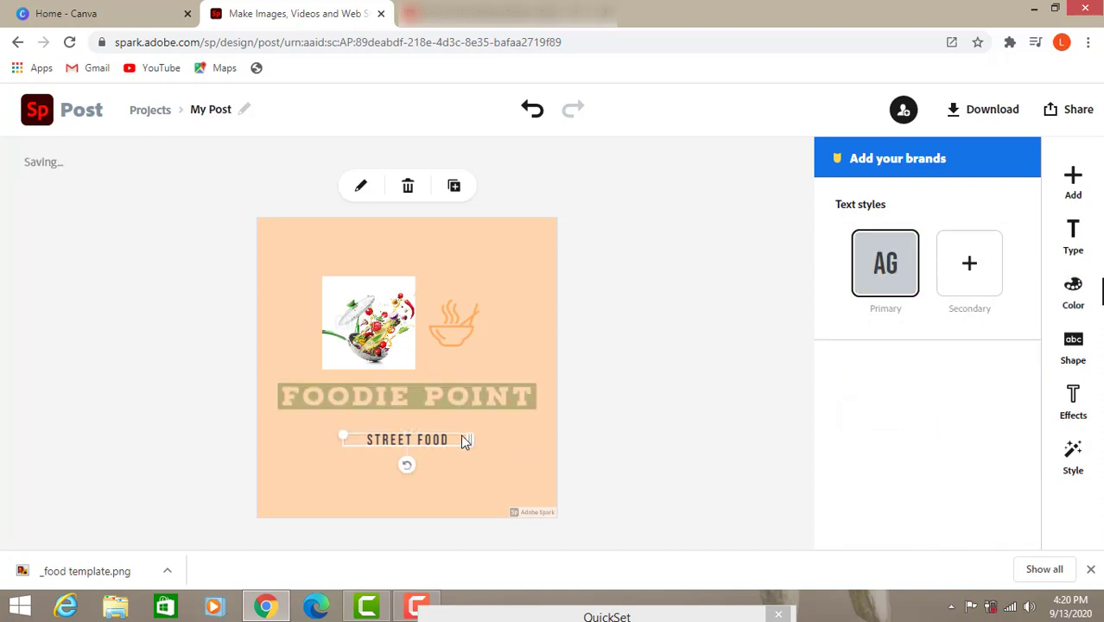
click(761, 500)
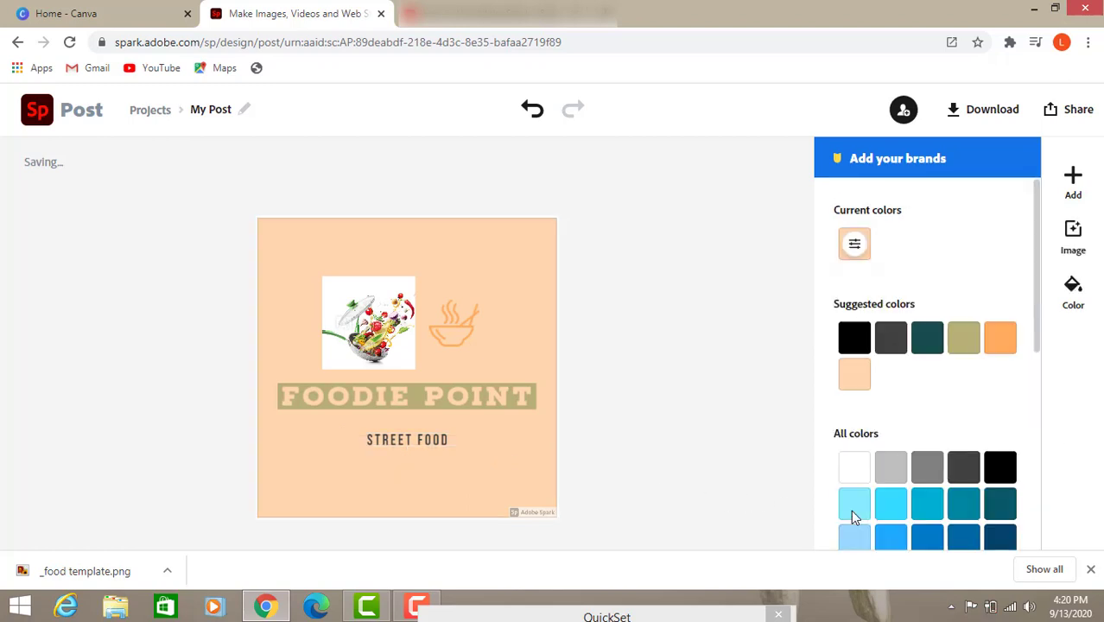
click(852, 346)
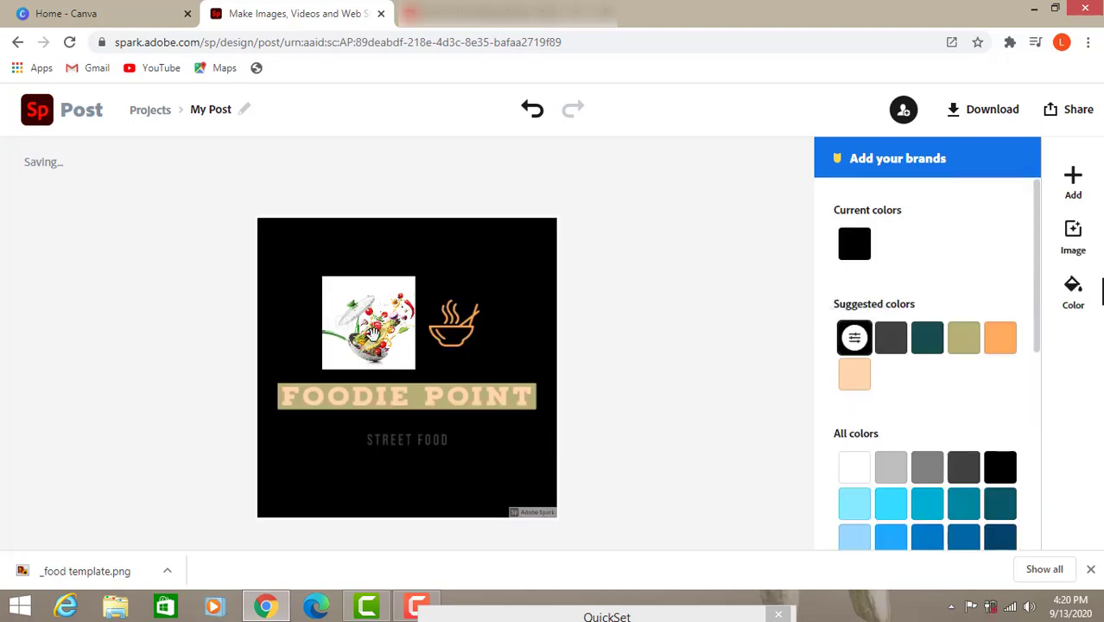
Enlarge the pan photo to nearly half the canvas width and shift the bowl icon right, clear of the photo.
click(326, 287)
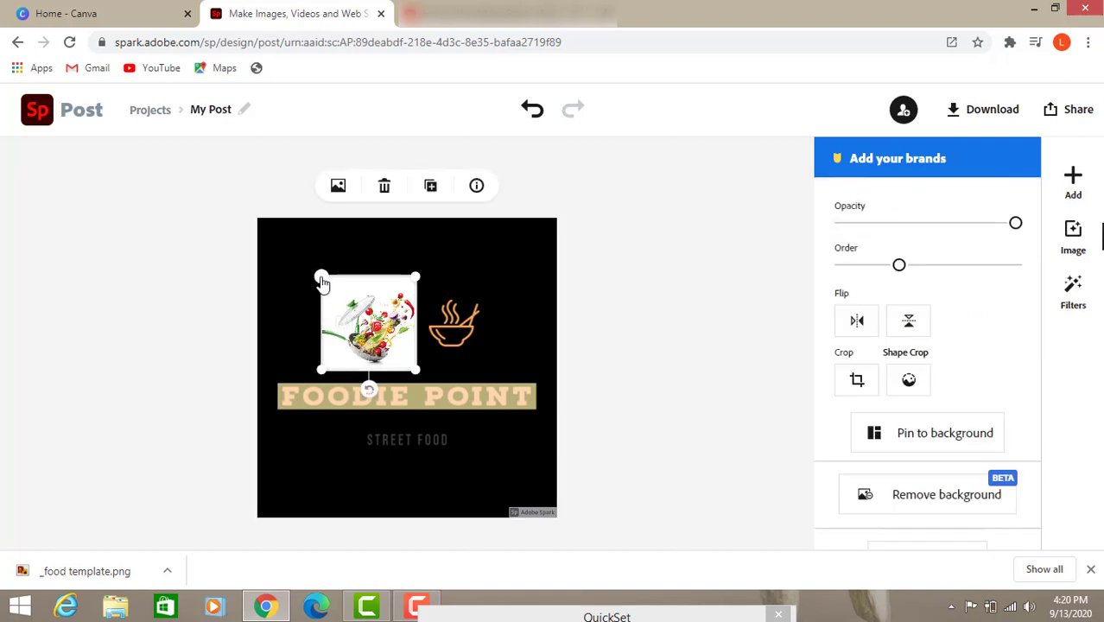
drag(318, 280, 293, 248)
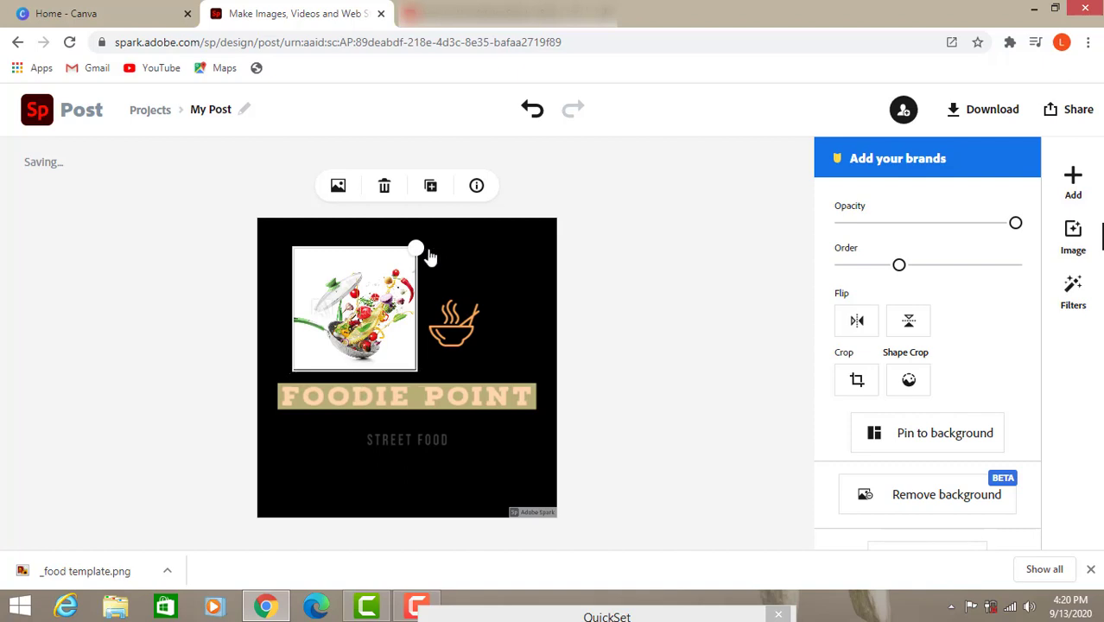
drag(416, 249, 448, 255)
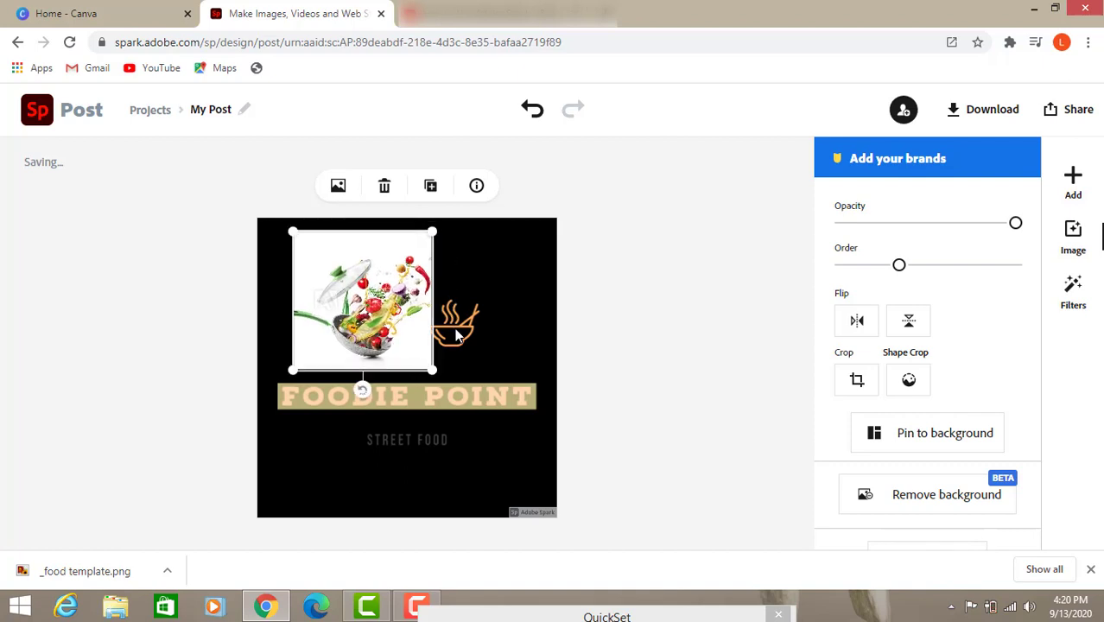
drag(456, 330, 485, 329)
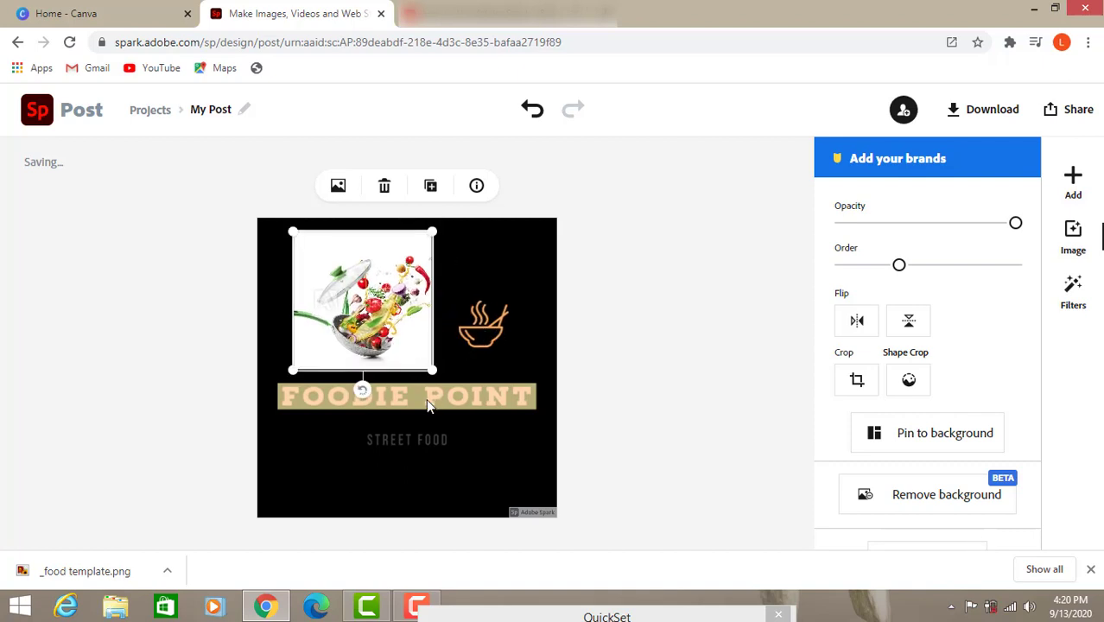
Apply the suggested peach text and dark green shape color pair to the "FOODIE POINT" title.
click(492, 394)
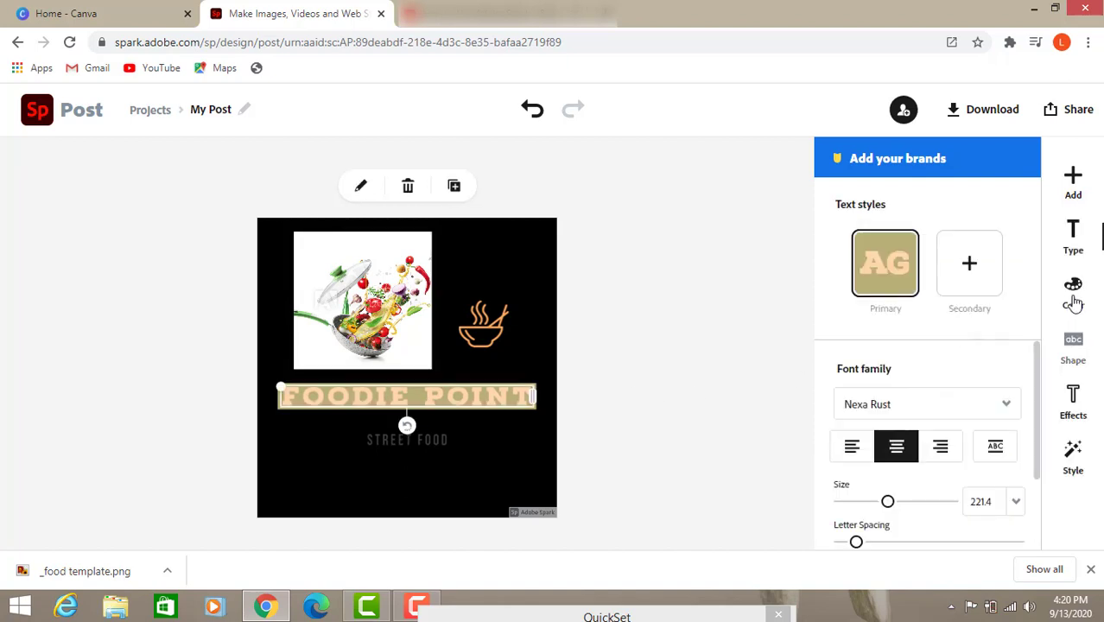
click(1073, 298)
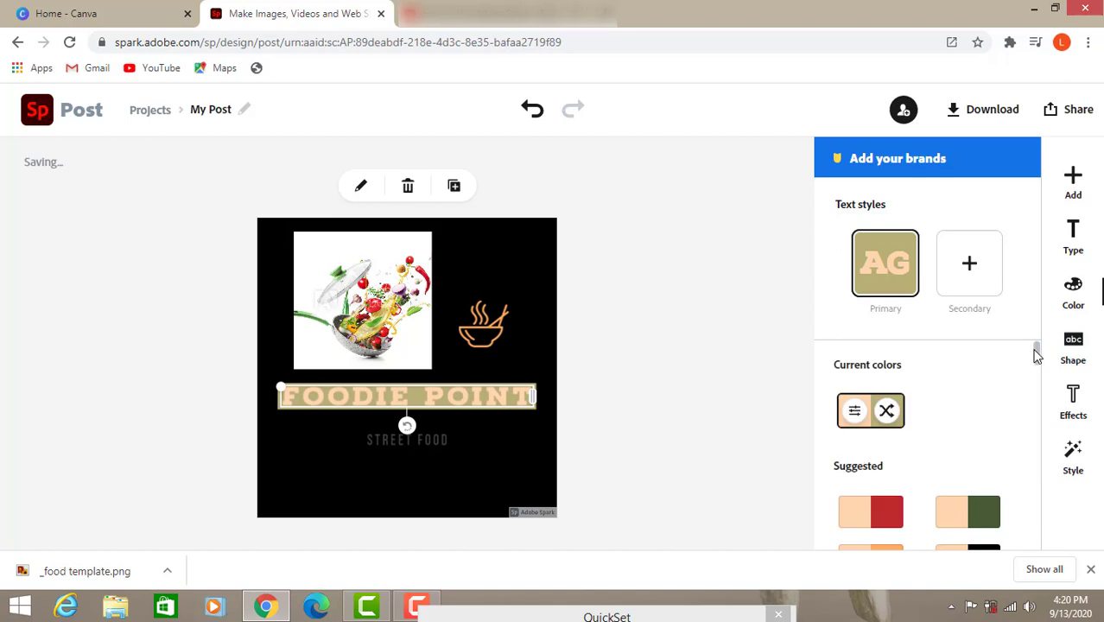
drag(1037, 357, 1034, 365)
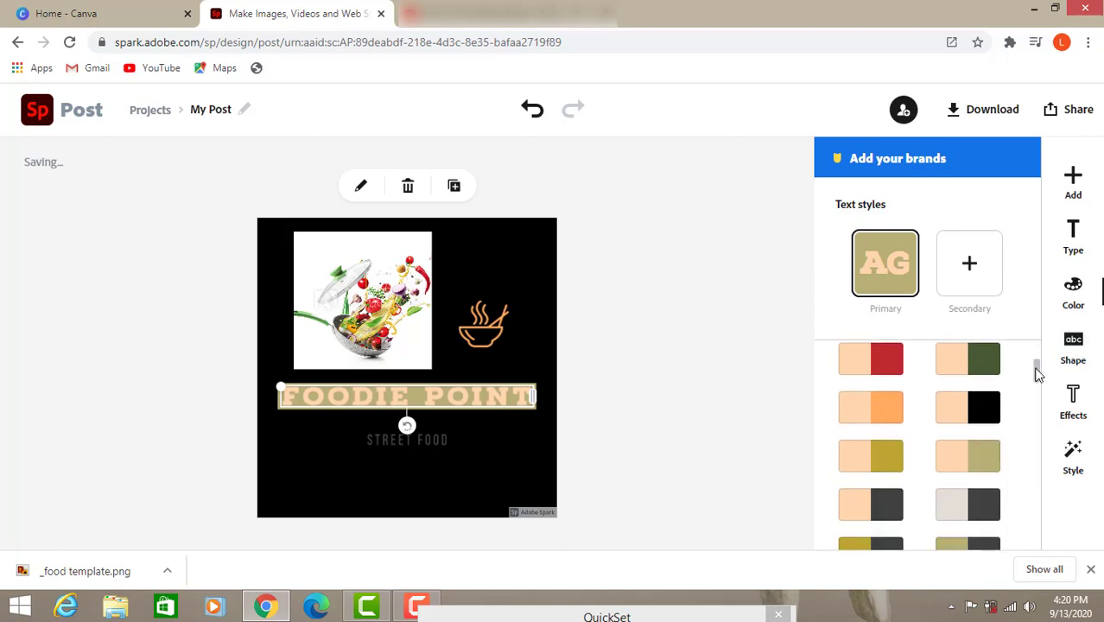
click(969, 363)
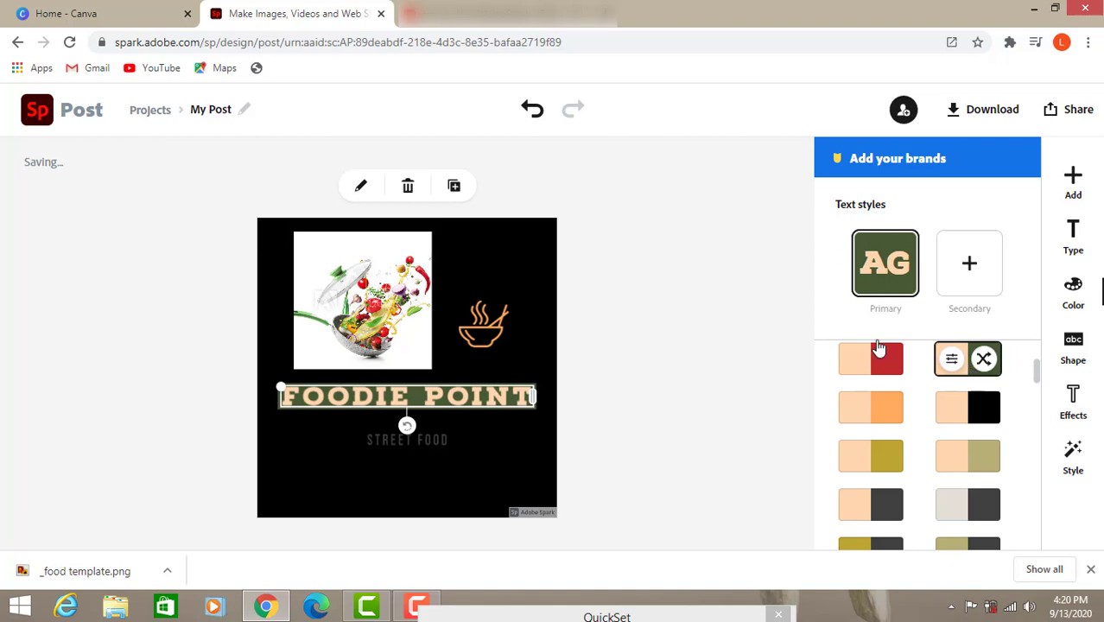
click(704, 366)
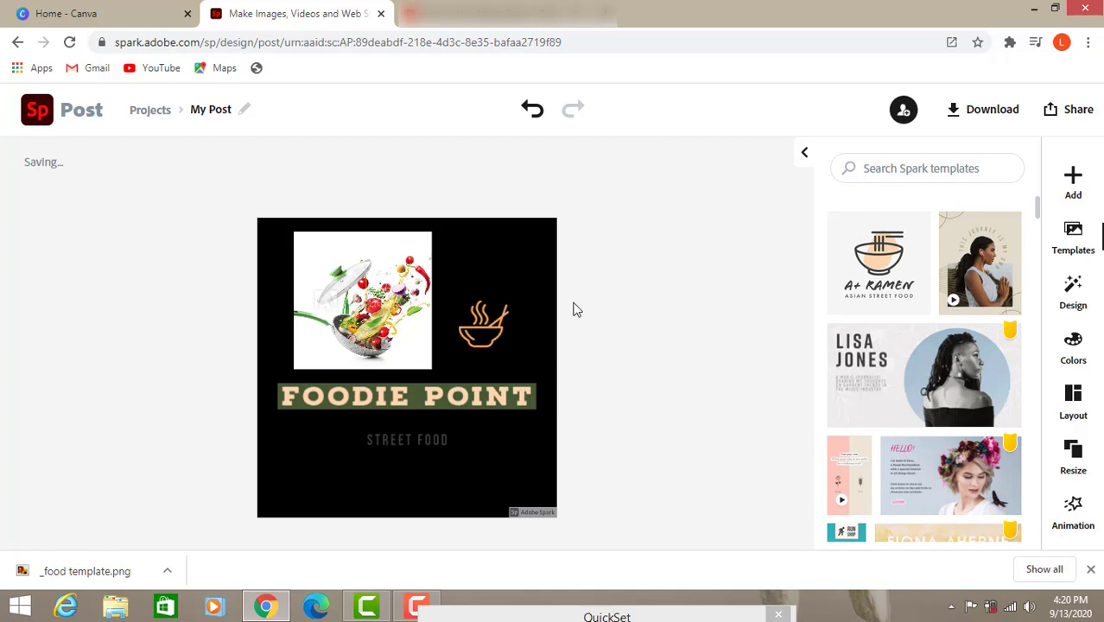
click(1073, 303)
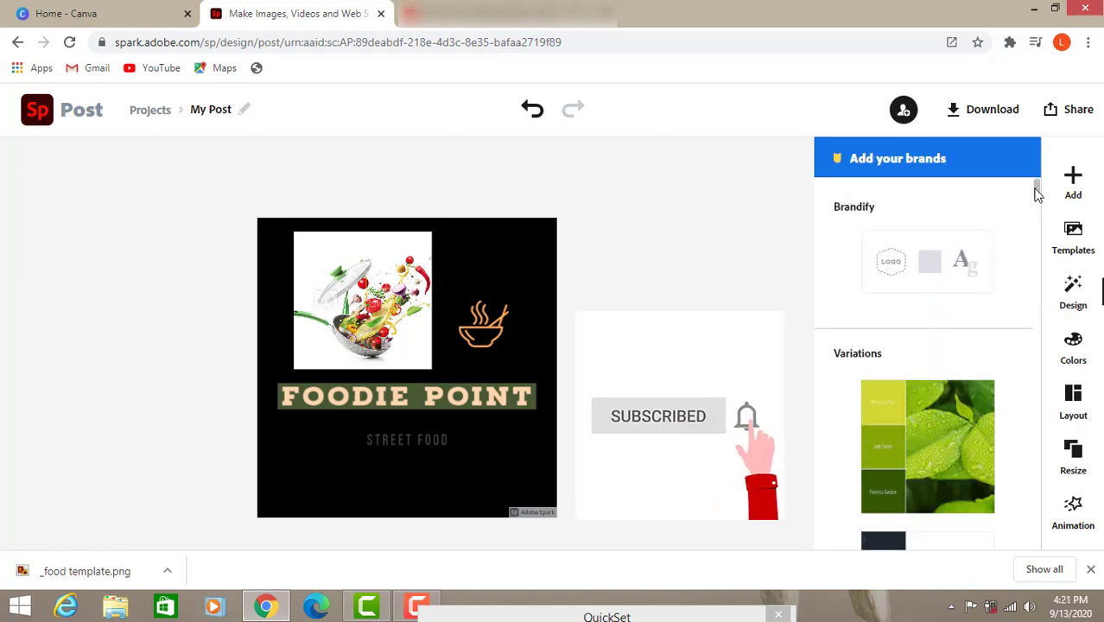
drag(1038, 195, 1037, 223)
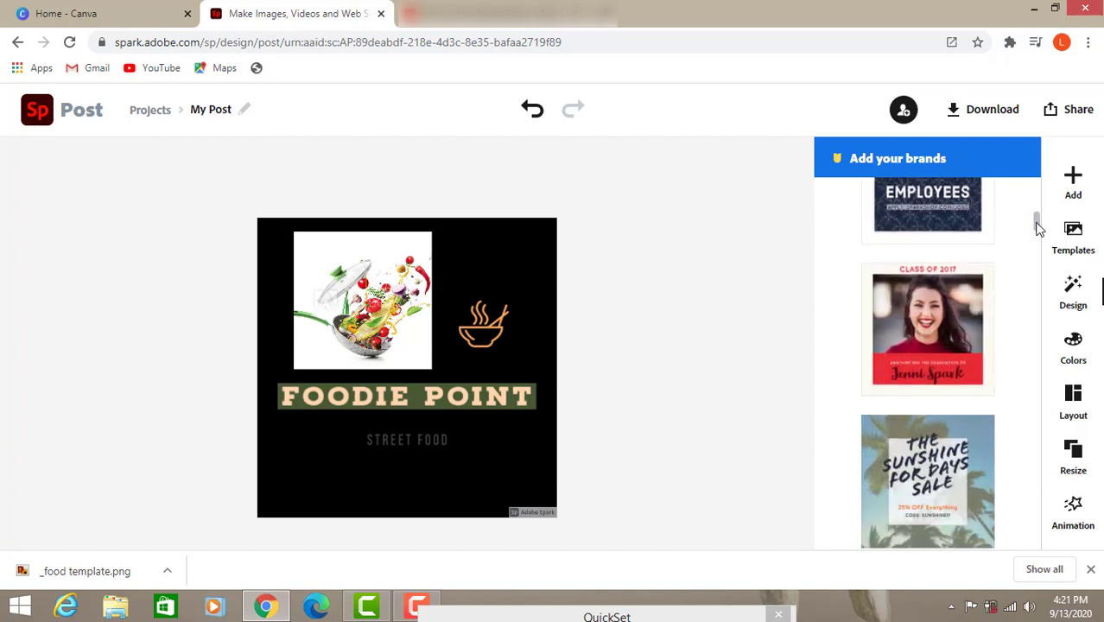
Try the two-column grid layout, and settle on the grid of two equal stacked rows.
click(1071, 400)
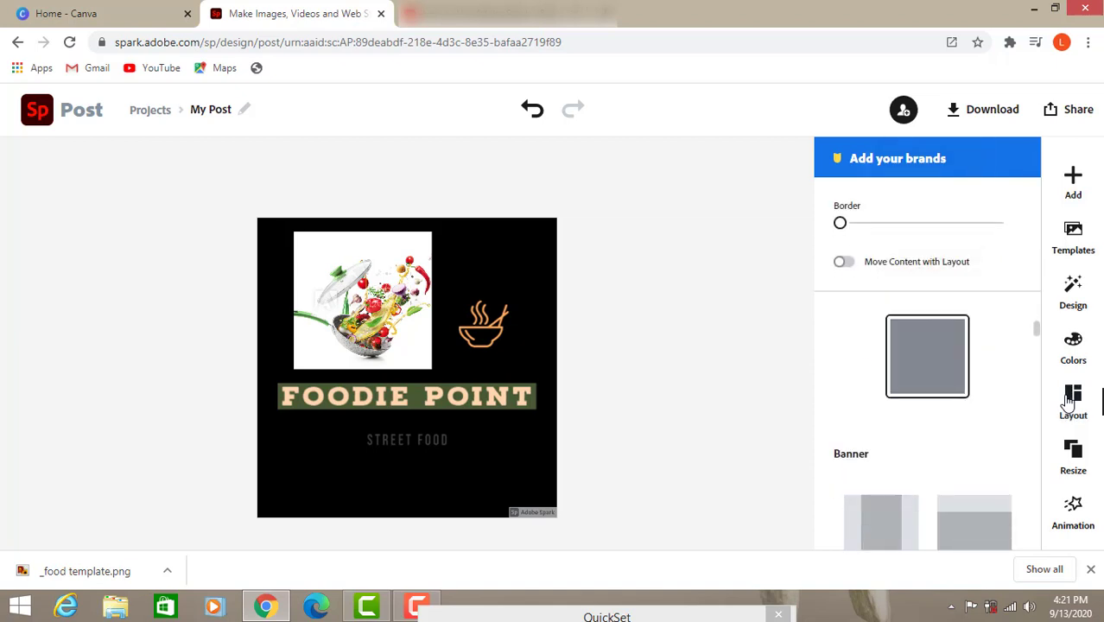
drag(1036, 337, 1035, 365)
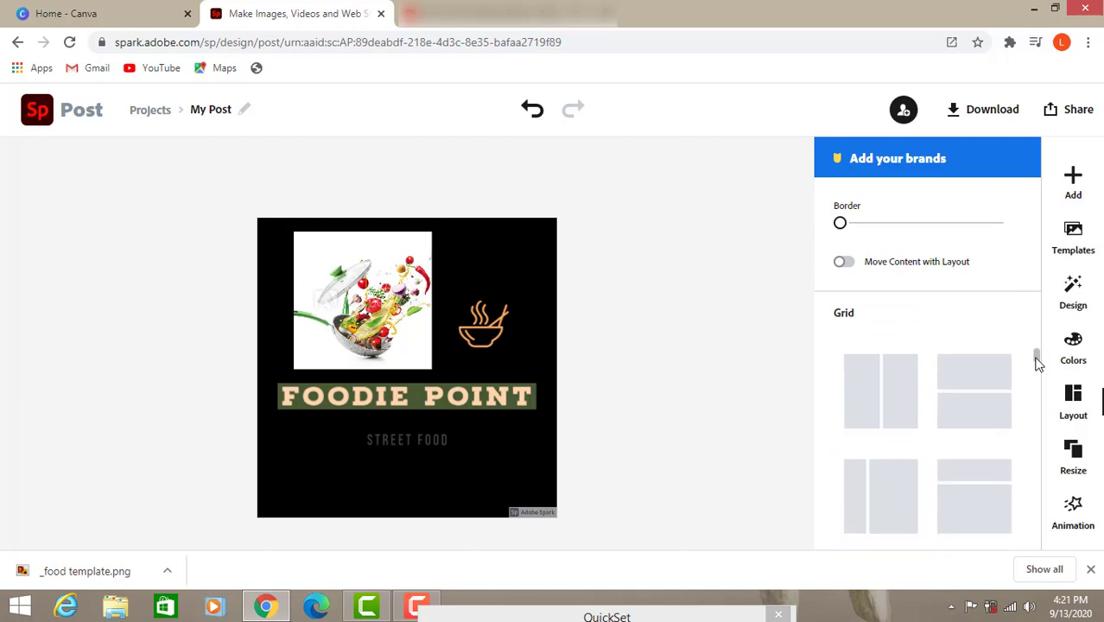
click(901, 386)
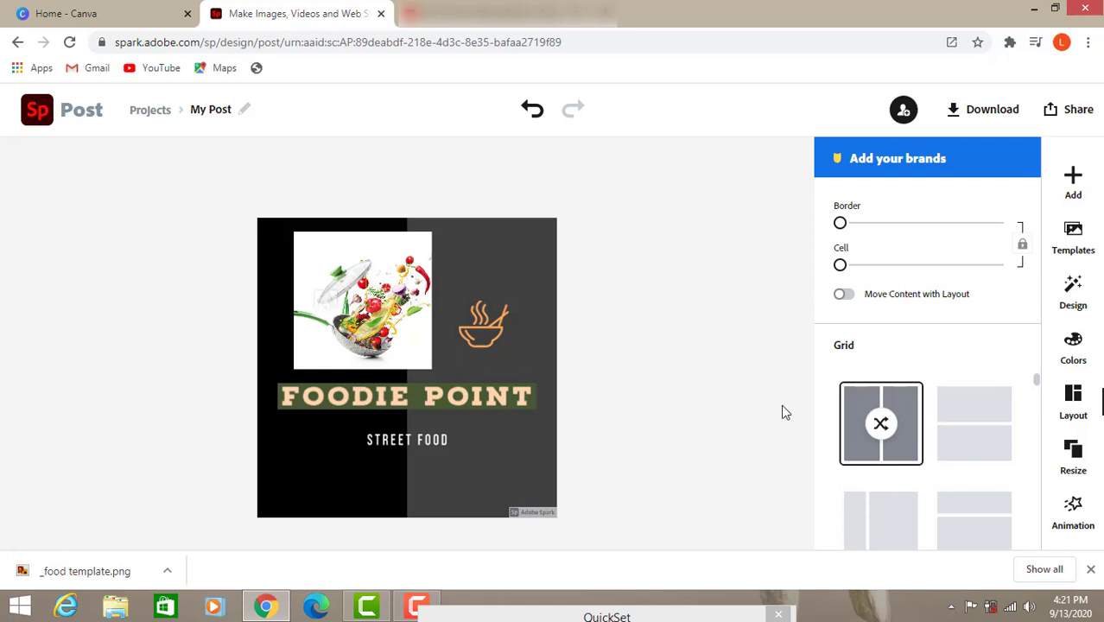
click(993, 423)
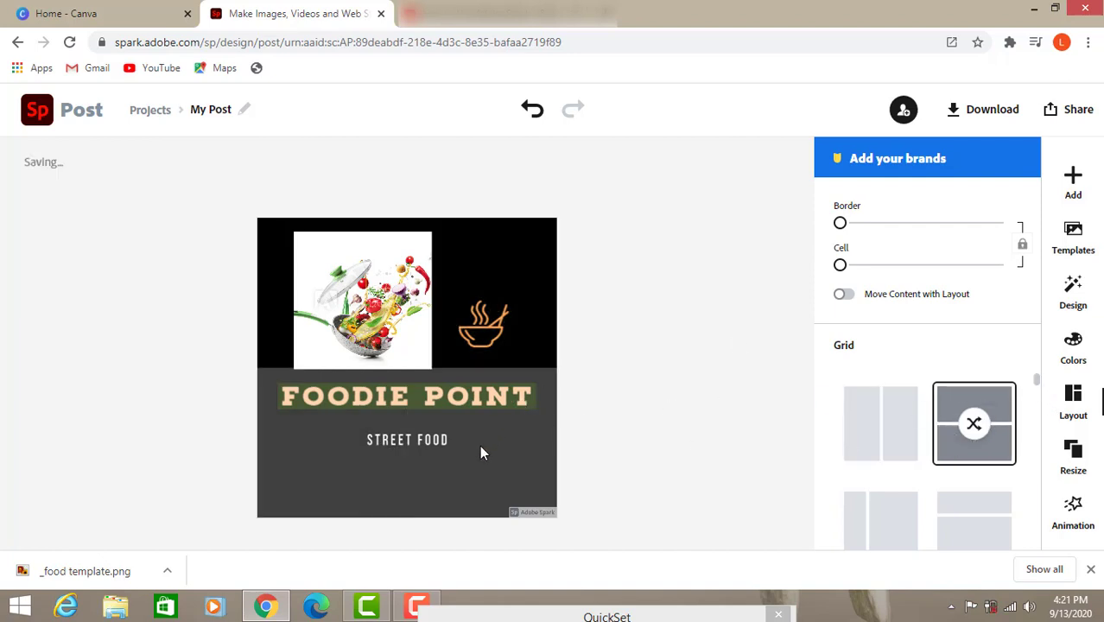
Try gray, peach and purple on the lower grid cell, and settle on dark maroon as its background color.
click(1075, 357)
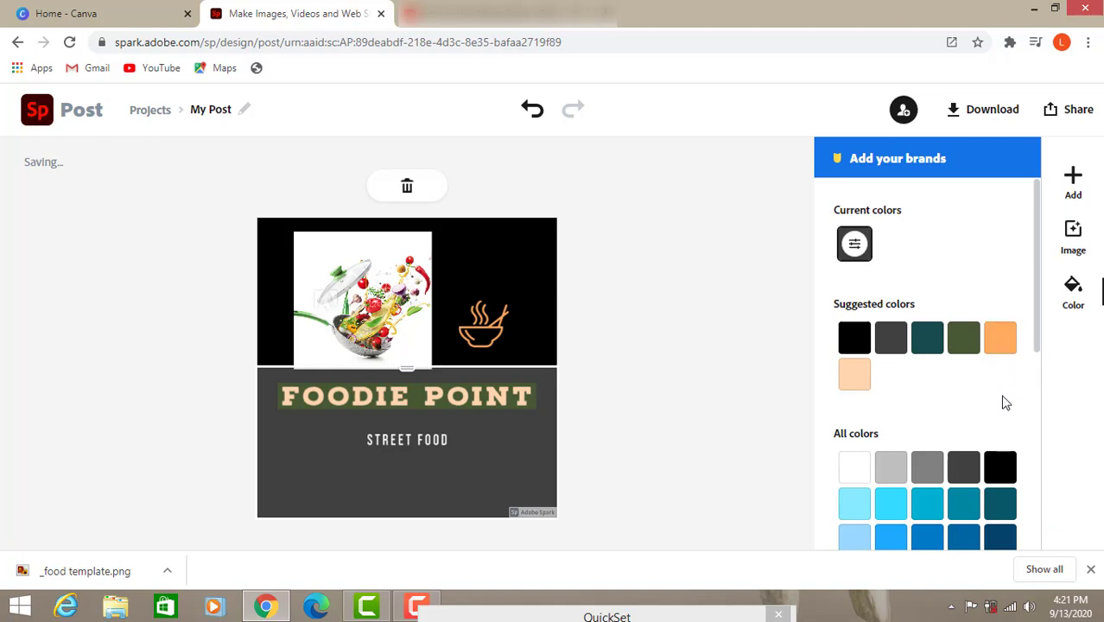
click(928, 473)
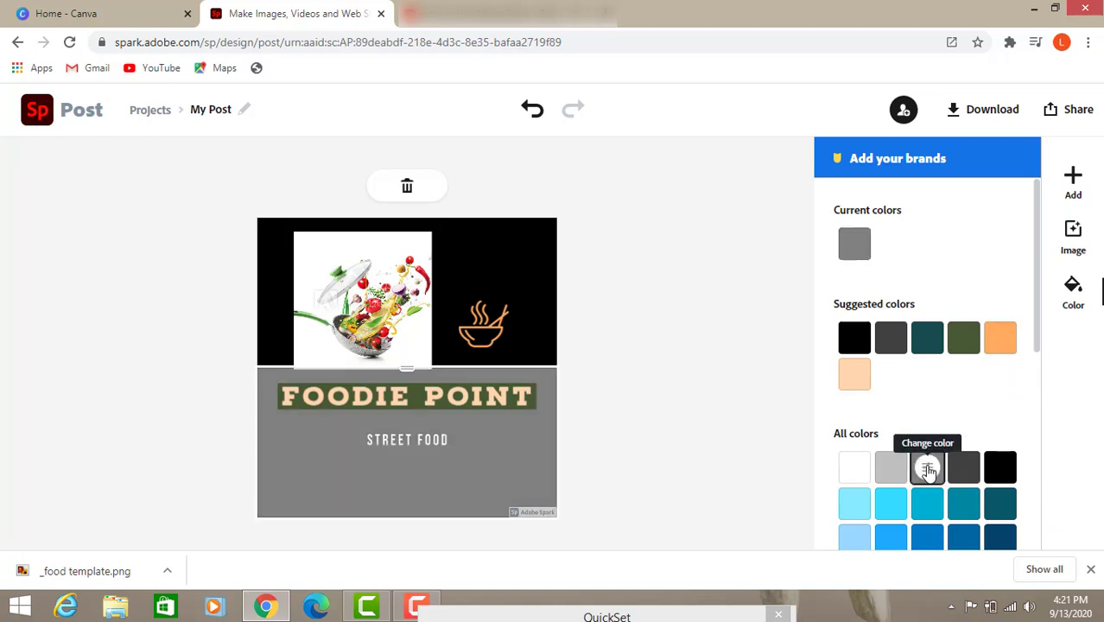
click(854, 380)
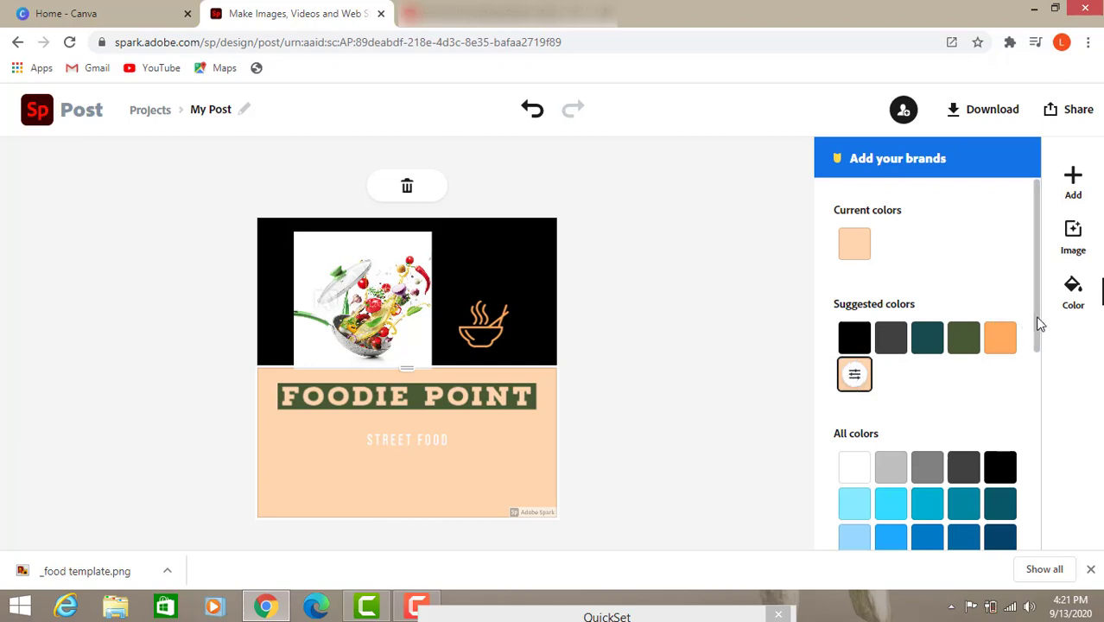
scroll(1039, 346, down, 1)
scroll(1039, 354, down, 3)
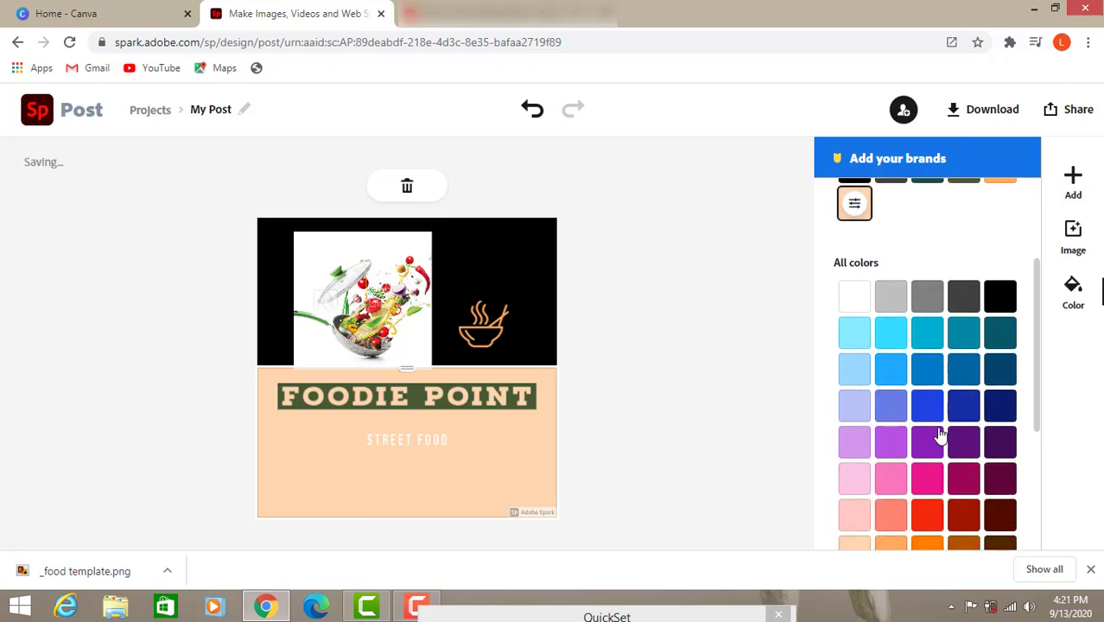
click(929, 445)
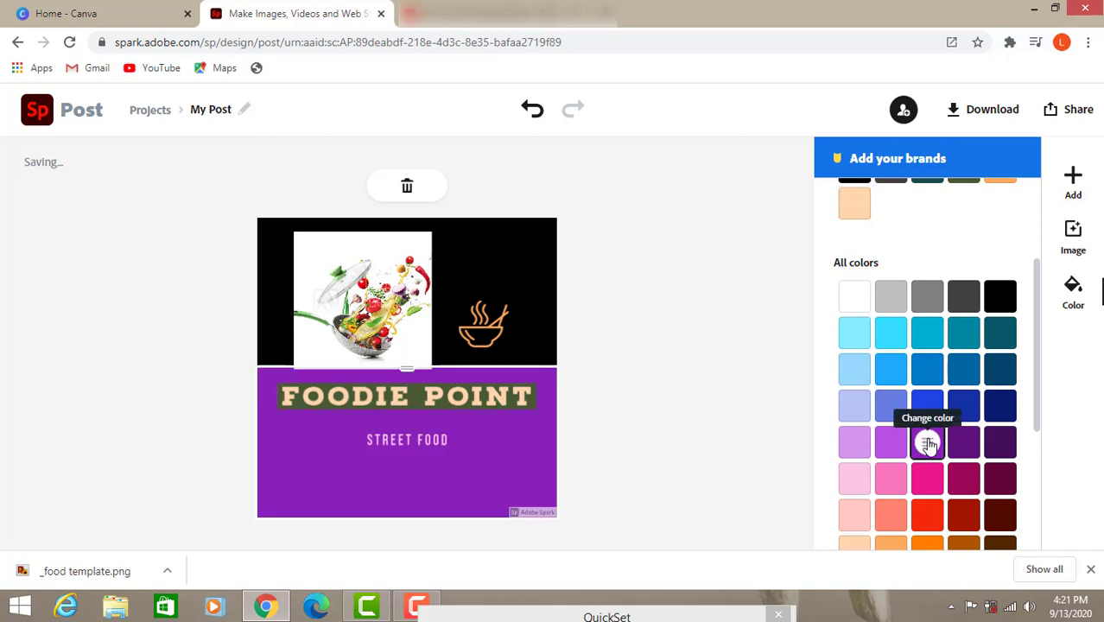
click(997, 478)
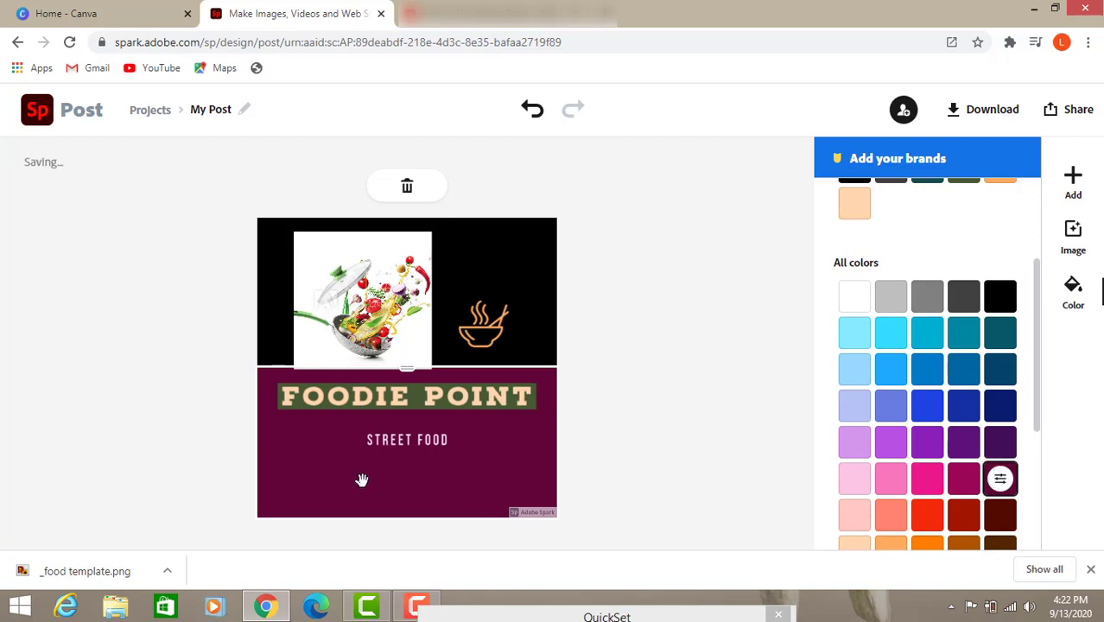
drag(1036, 356, 1039, 237)
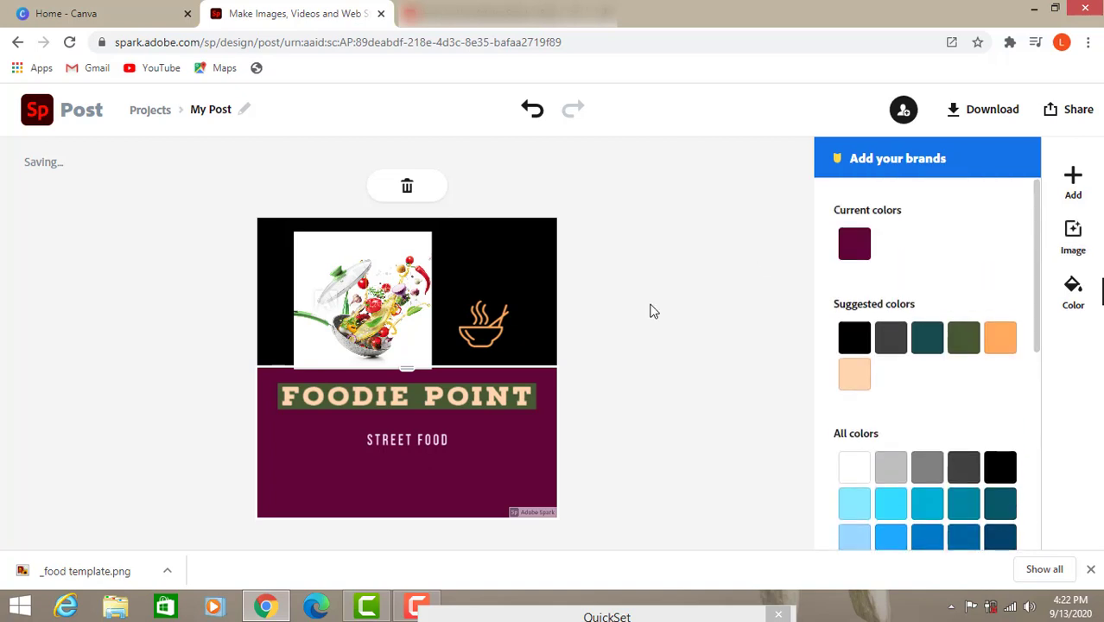
Add a thin border around the layout with matching narrow spacing between its two cells.
click(594, 290)
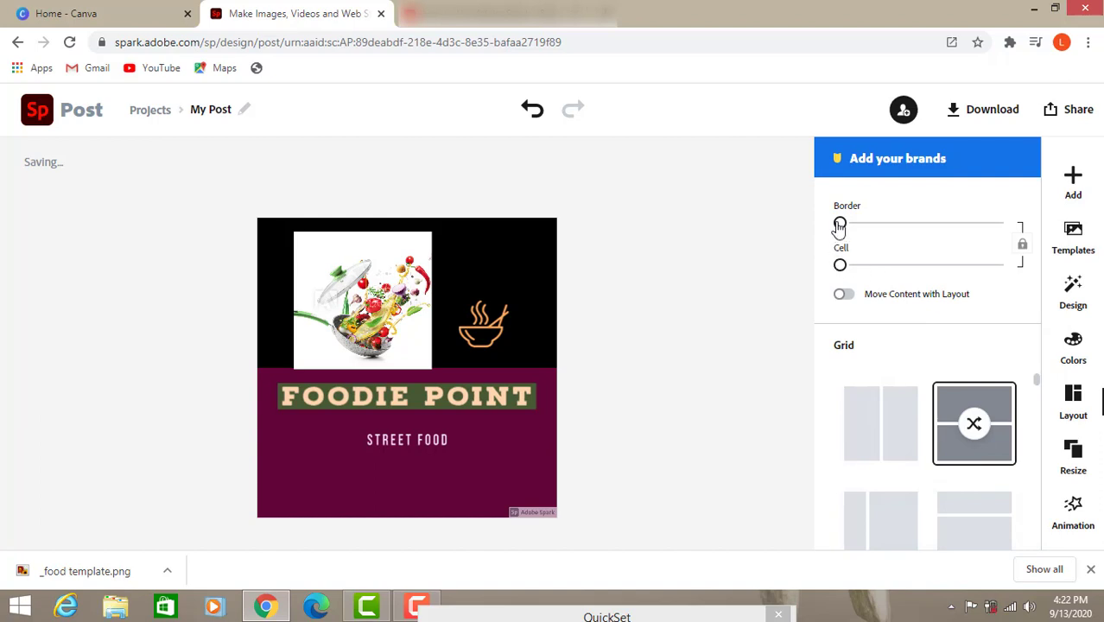
mouse_move(855, 228)
mouse_down()
mouse_move(902, 225)
mouse_move(864, 227)
mouse_up()
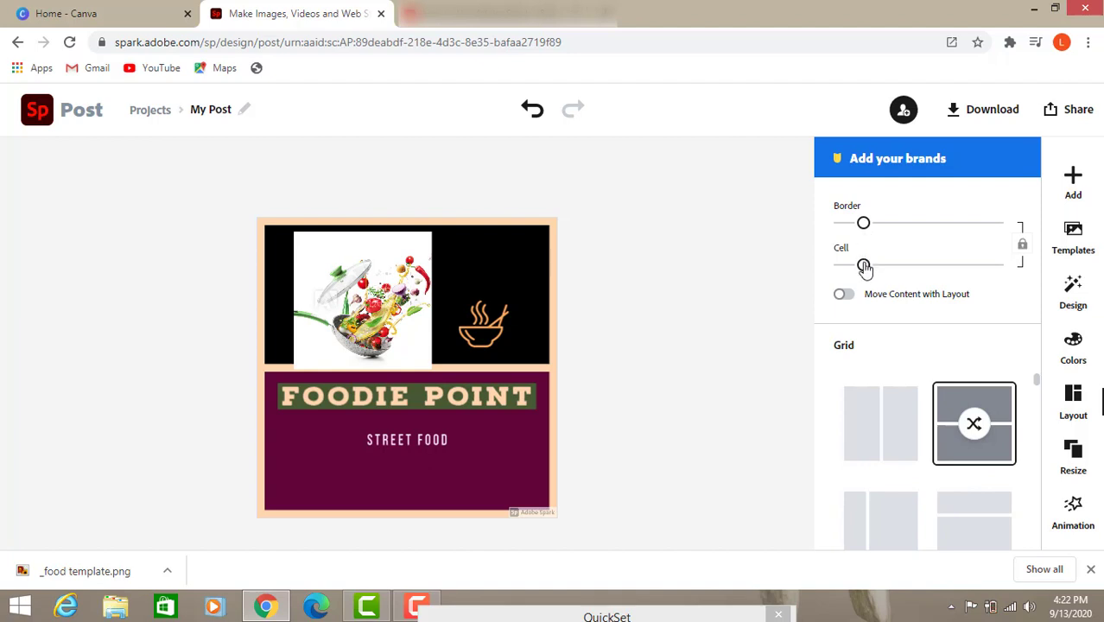
drag(859, 268, 852, 268)
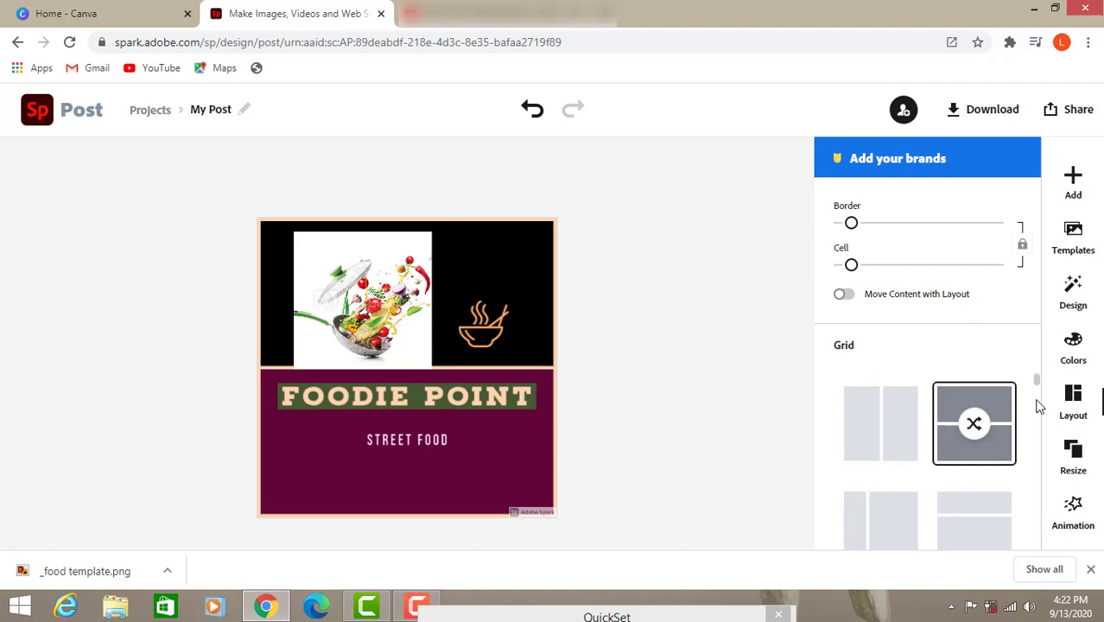
Resize the design to the Facebook Page cover format.
click(1080, 475)
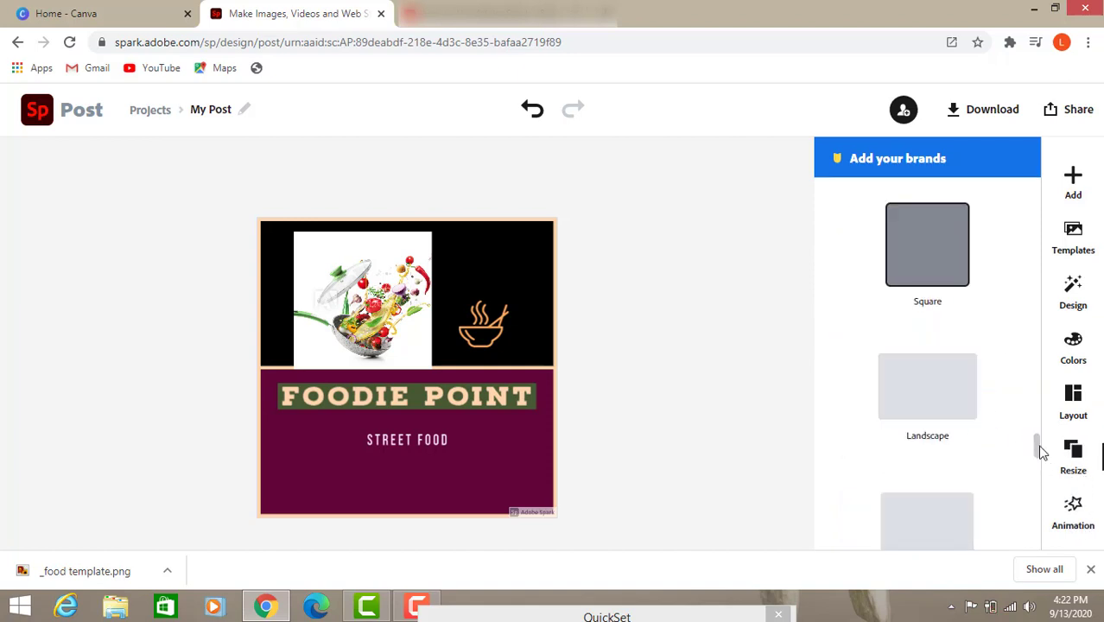
scroll(1038, 445, down, 3)
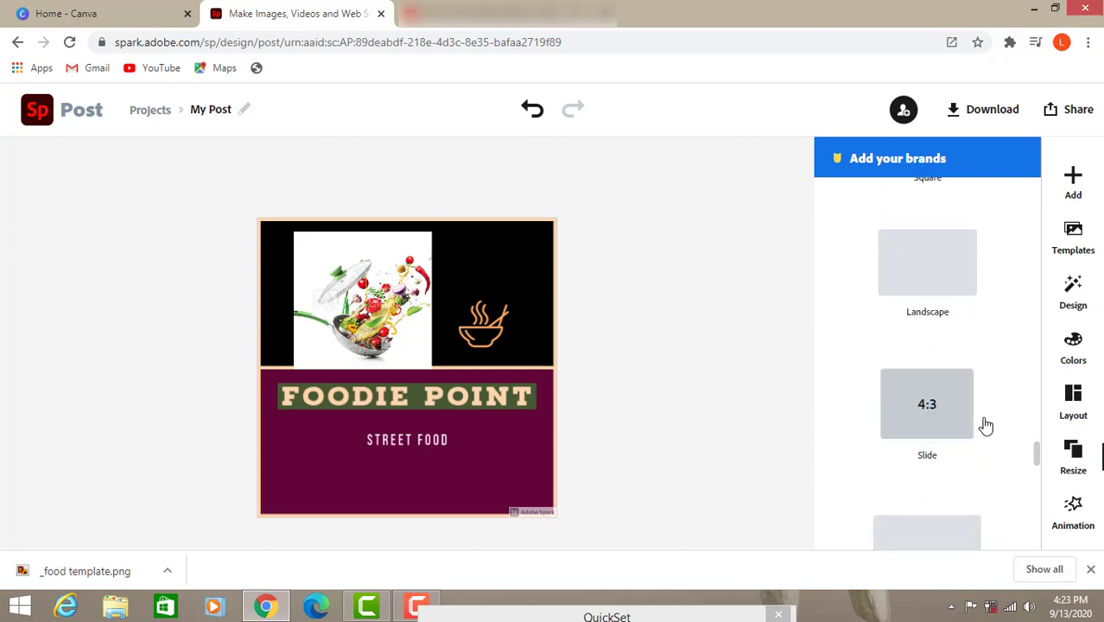
drag(1038, 459, 1039, 361)
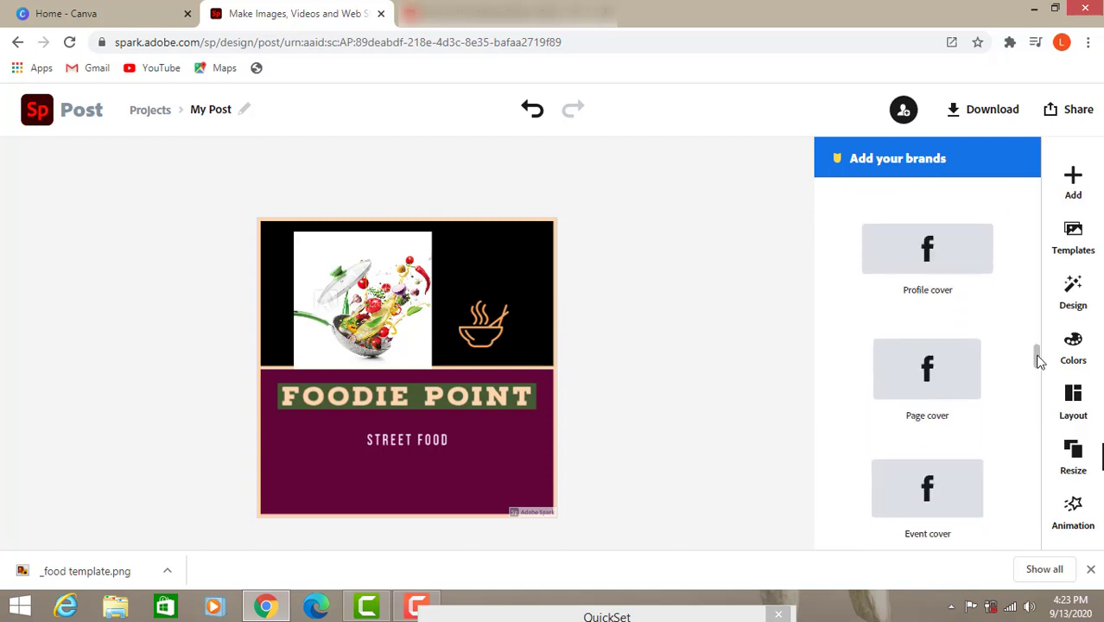
click(918, 388)
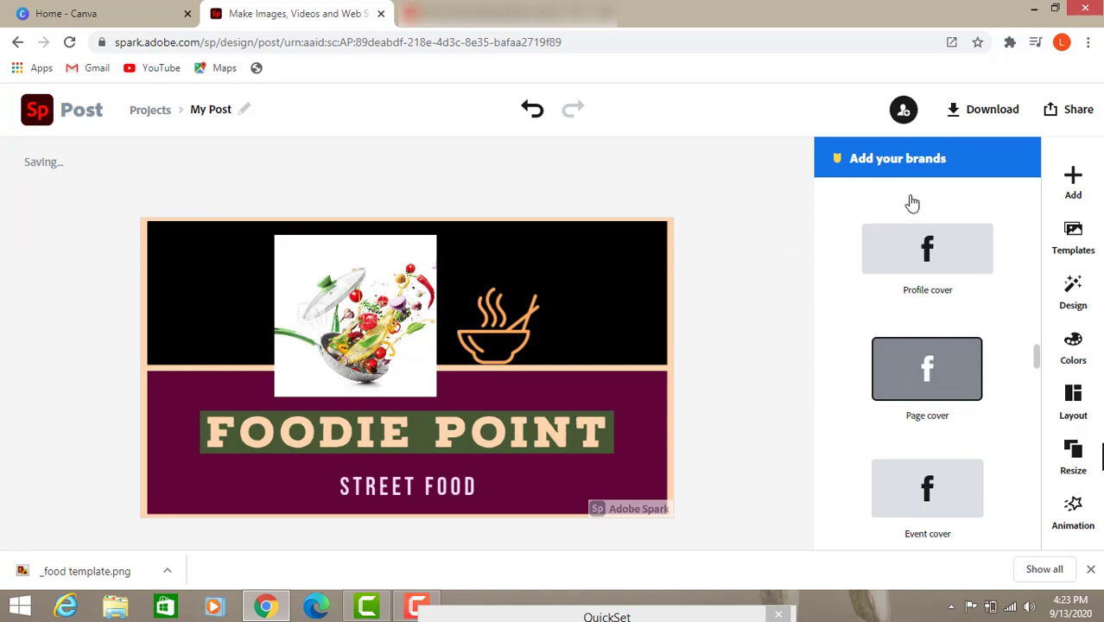
Add the "Grand OPENING" text template to the design.
click(1073, 177)
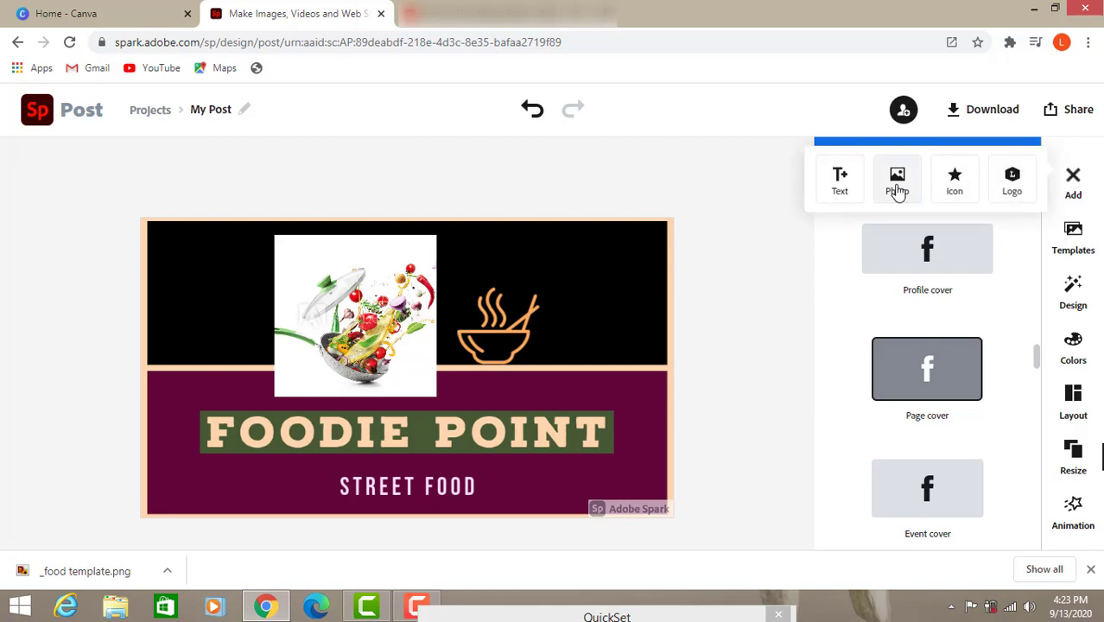
click(840, 182)
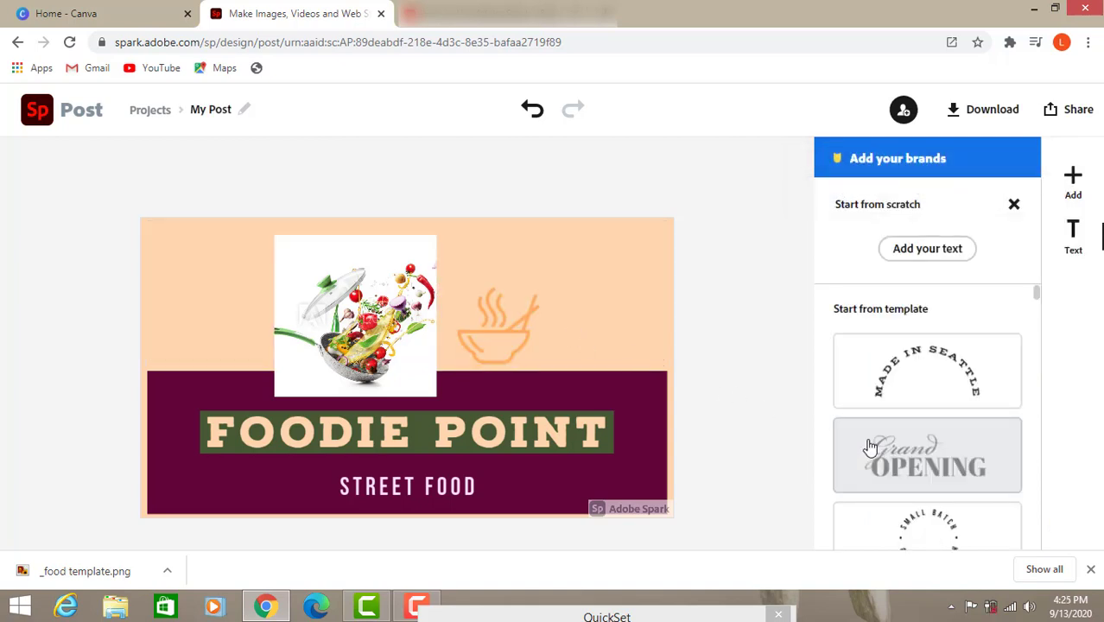
double_click(870, 448)
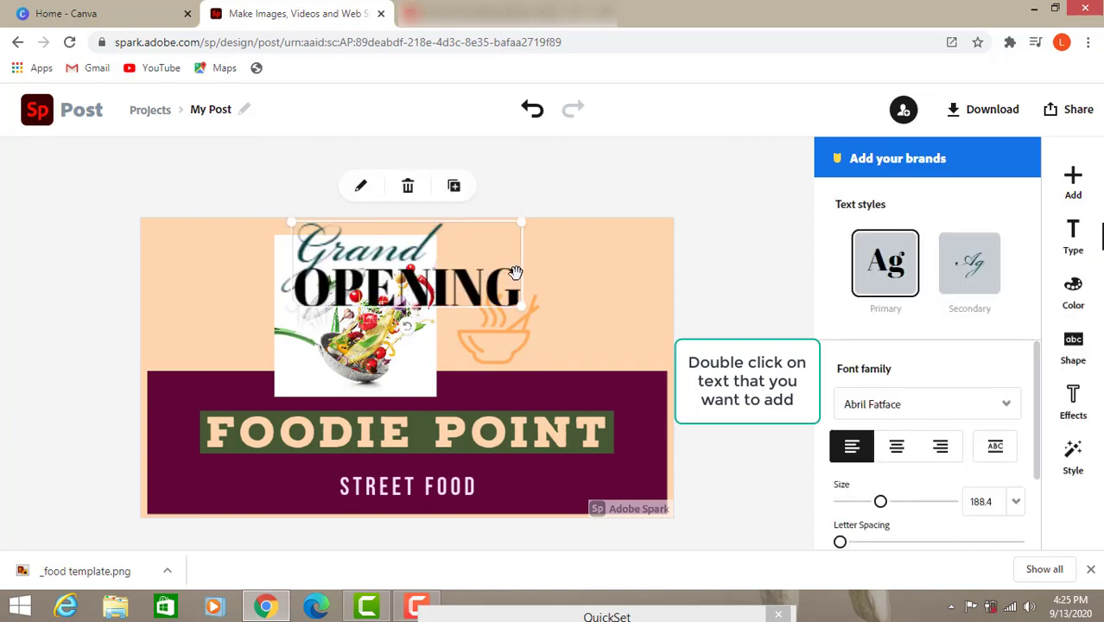
Shrink the "Grand OPENING" text and place it above the bowl icon, near the design's upper-right corner.
drag(378, 271, 511, 282)
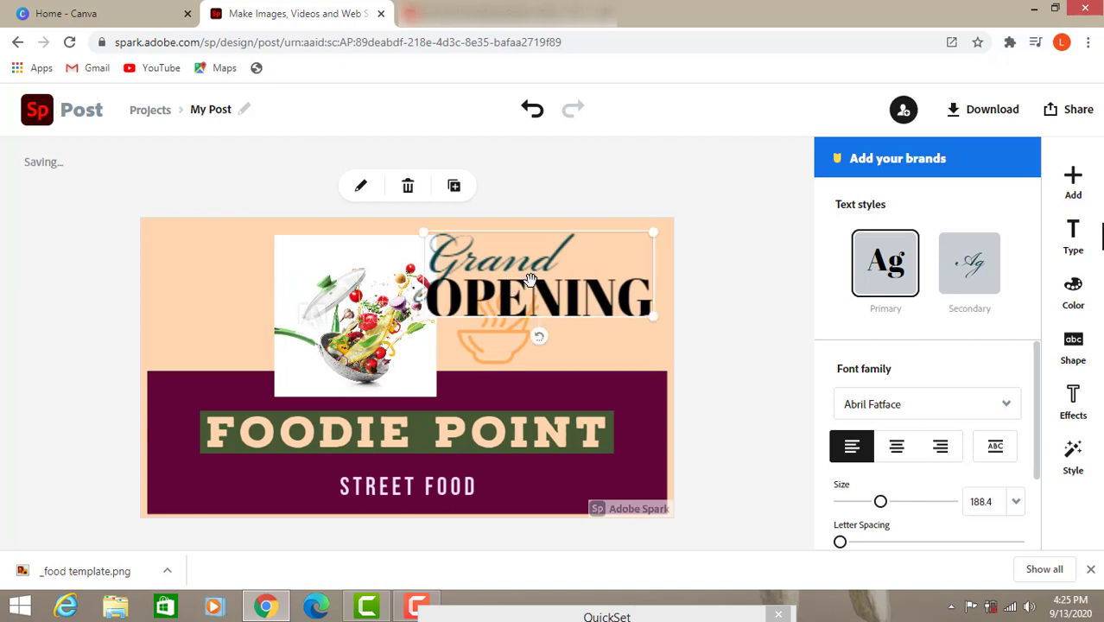
drag(598, 268, 661, 249)
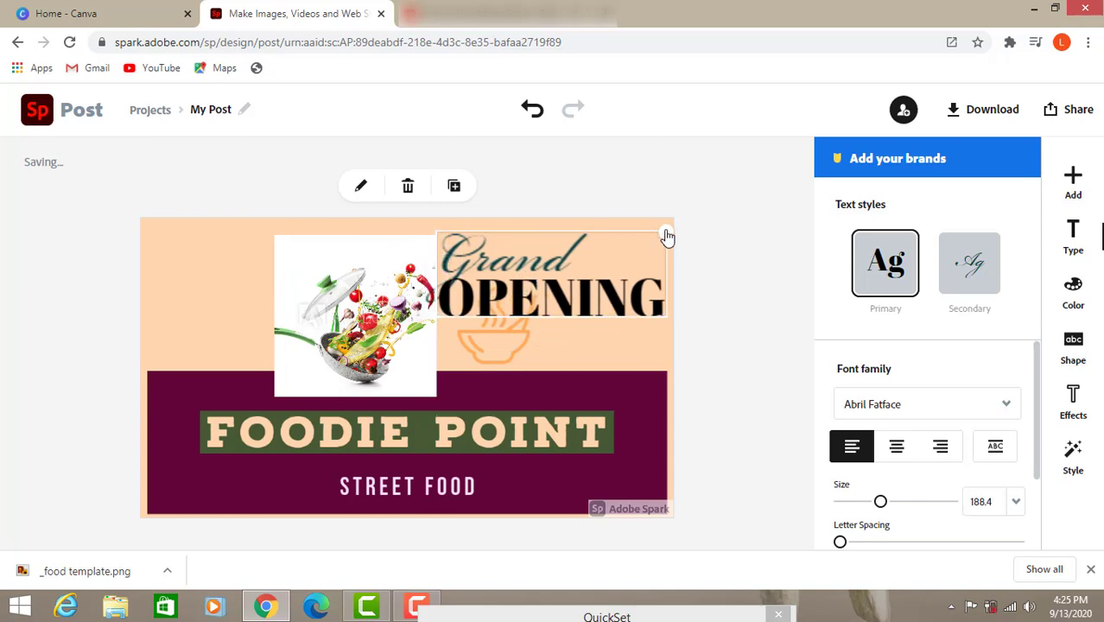
drag(664, 231, 595, 259)
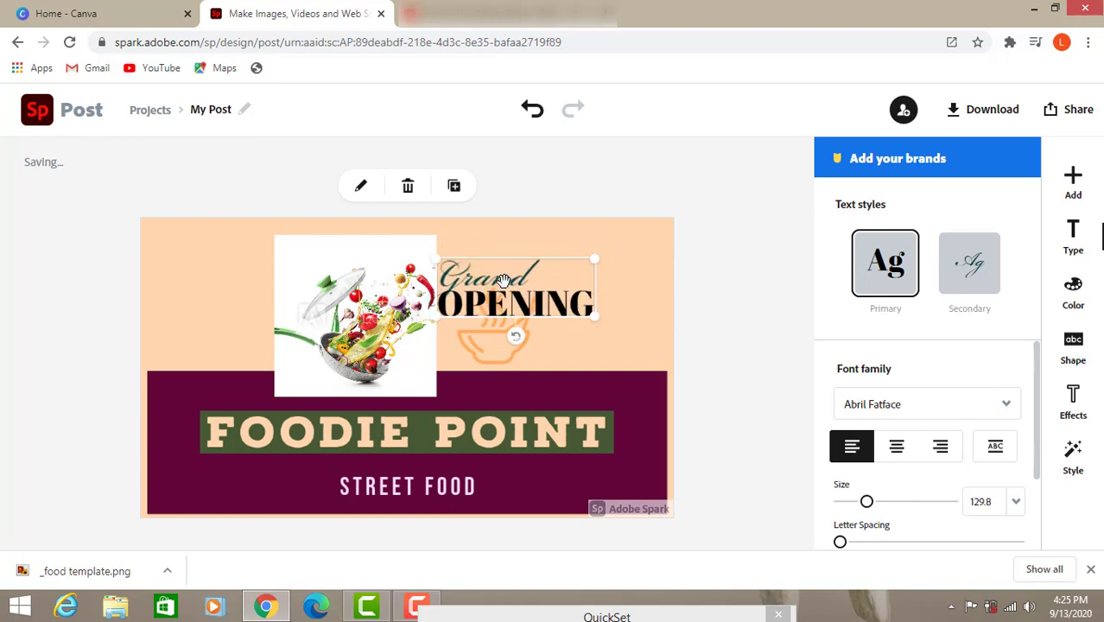
mouse_move(527, 264)
mouse_down()
mouse_move(537, 269)
mouse_move(523, 262)
mouse_up()
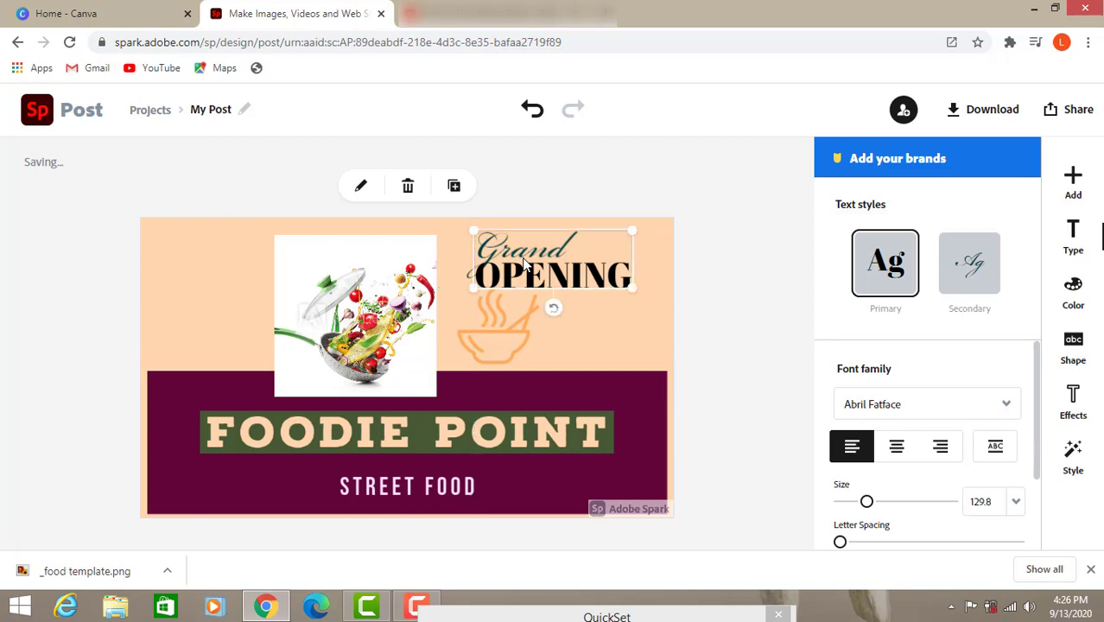
drag(632, 234, 580, 249)
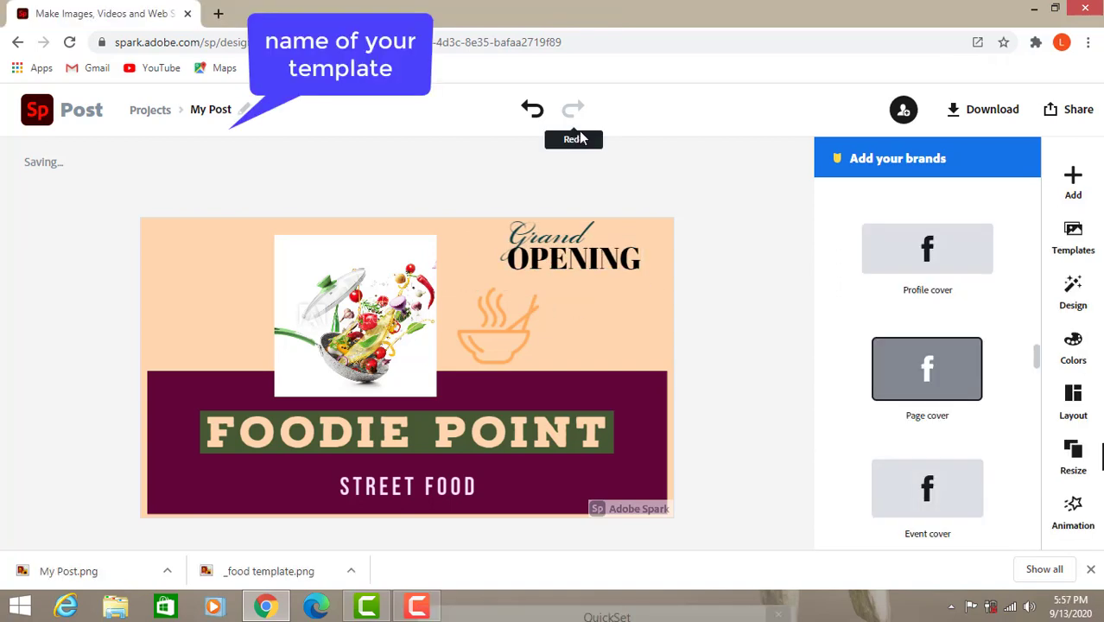
Rename the project as "Food template".
click(227, 110)
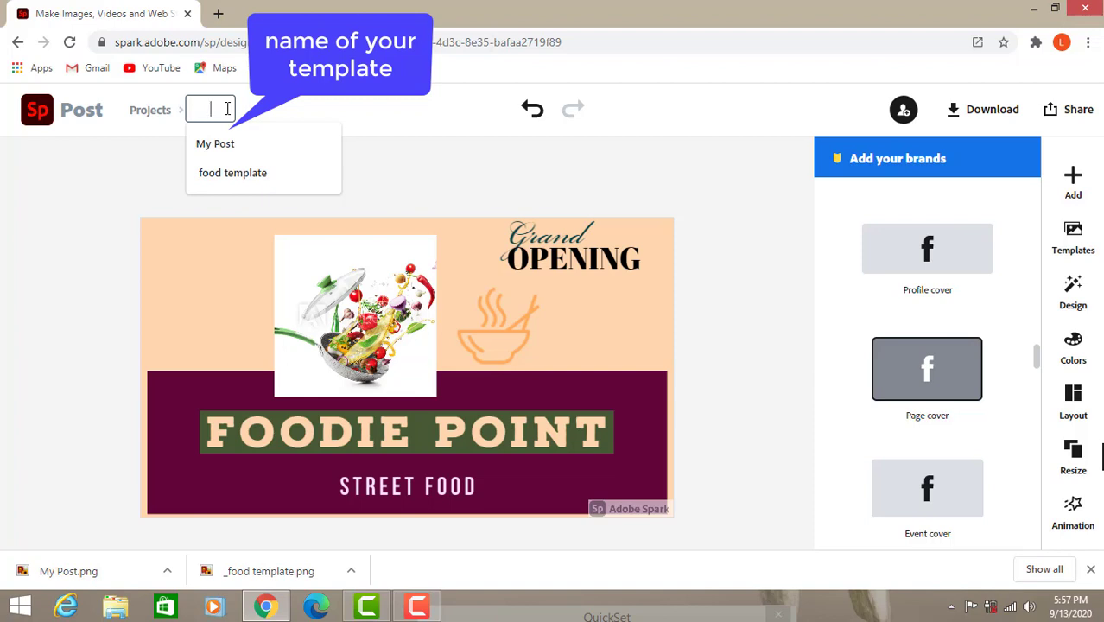
text(Foo)
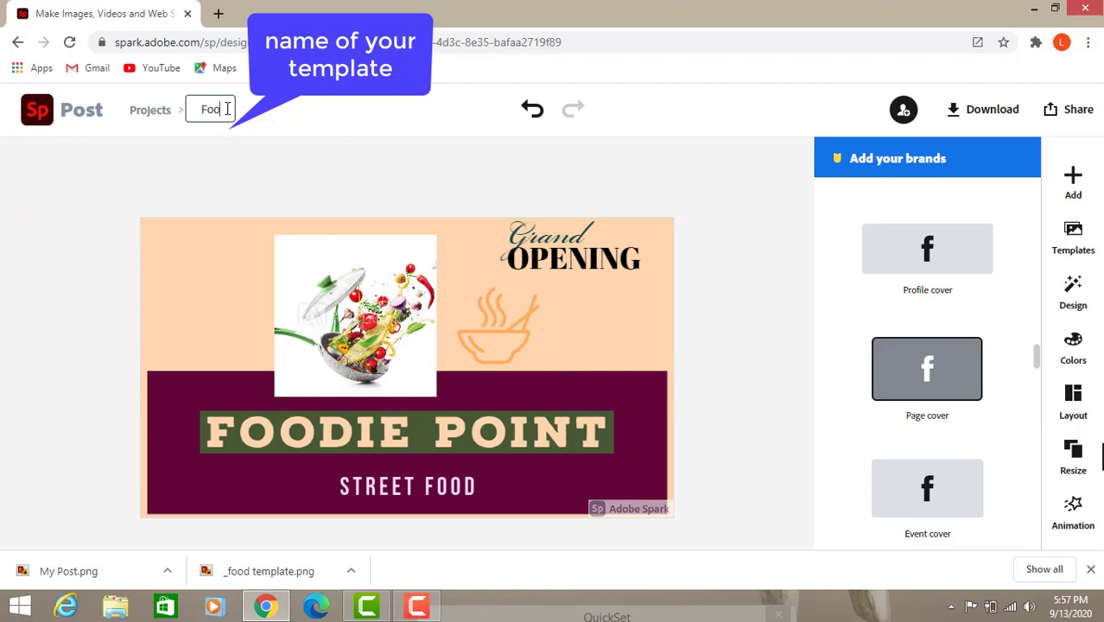
text(d template)
drag(189, 109, 271, 113)
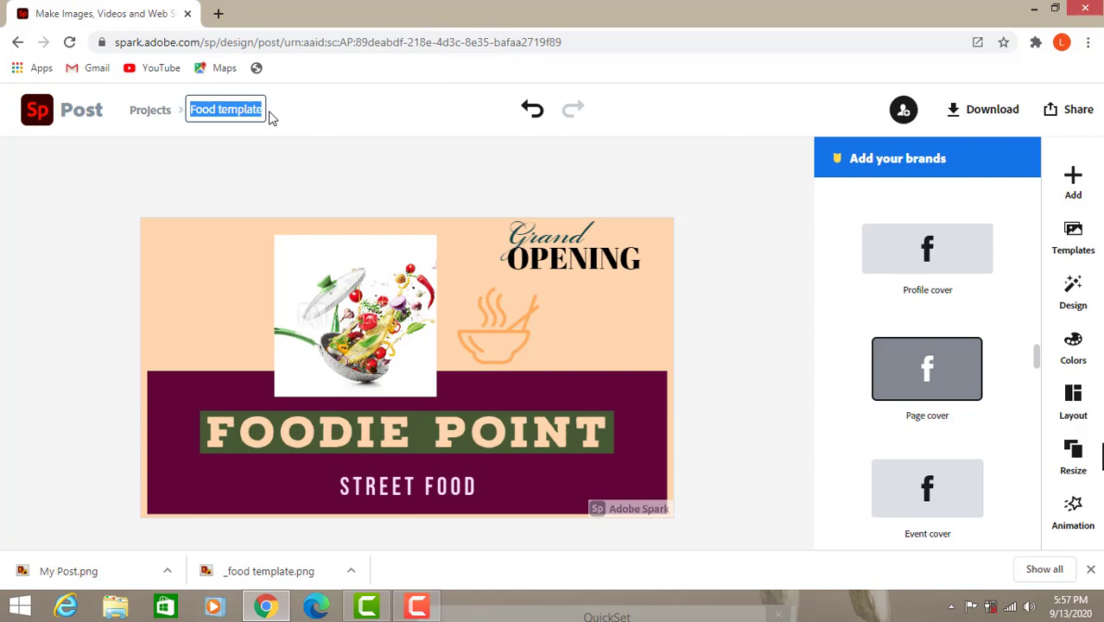
click(270, 113)
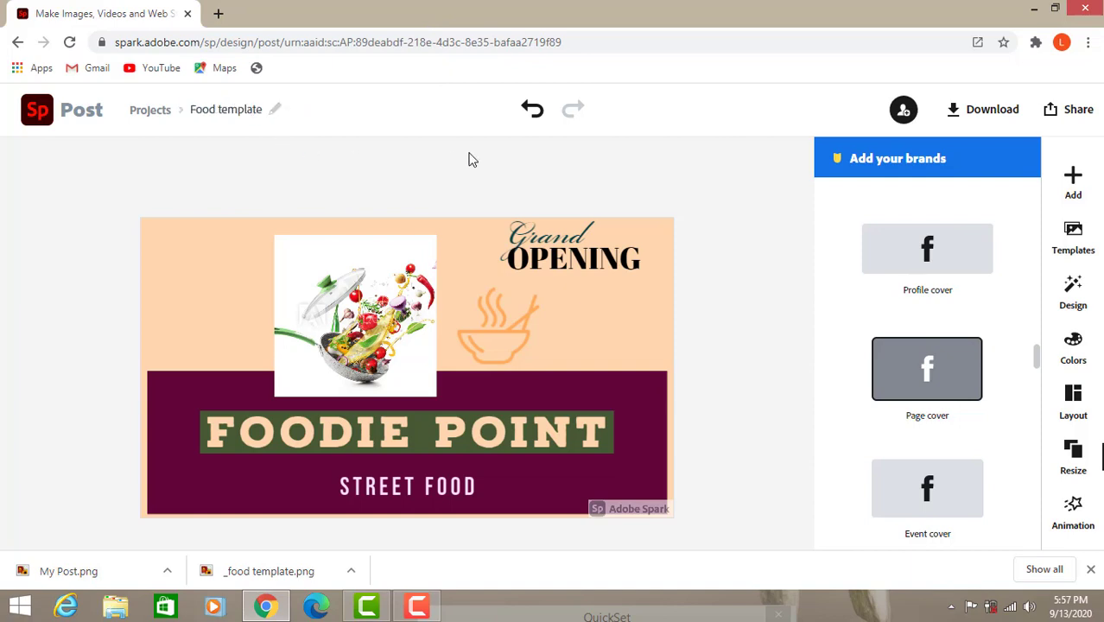
Download the finished design as a PNG file.
click(993, 115)
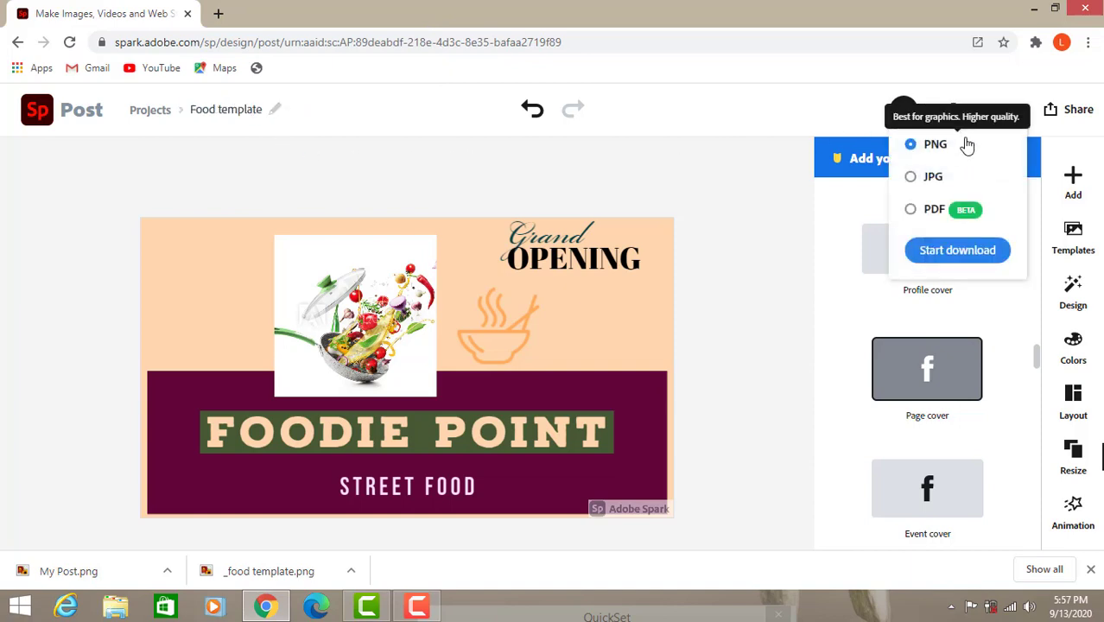
click(959, 251)
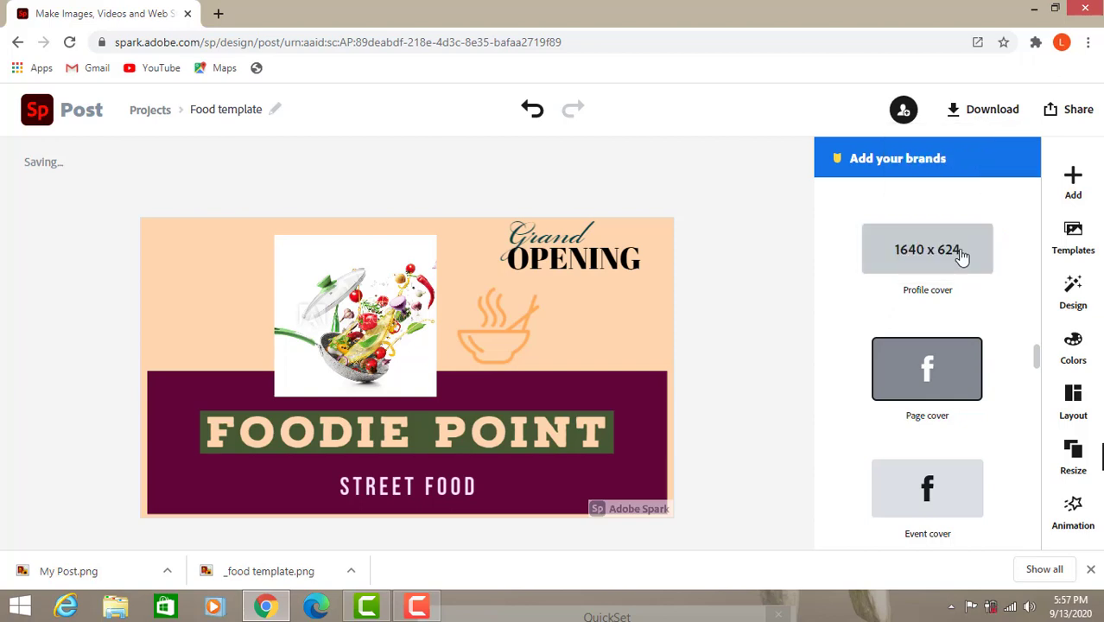